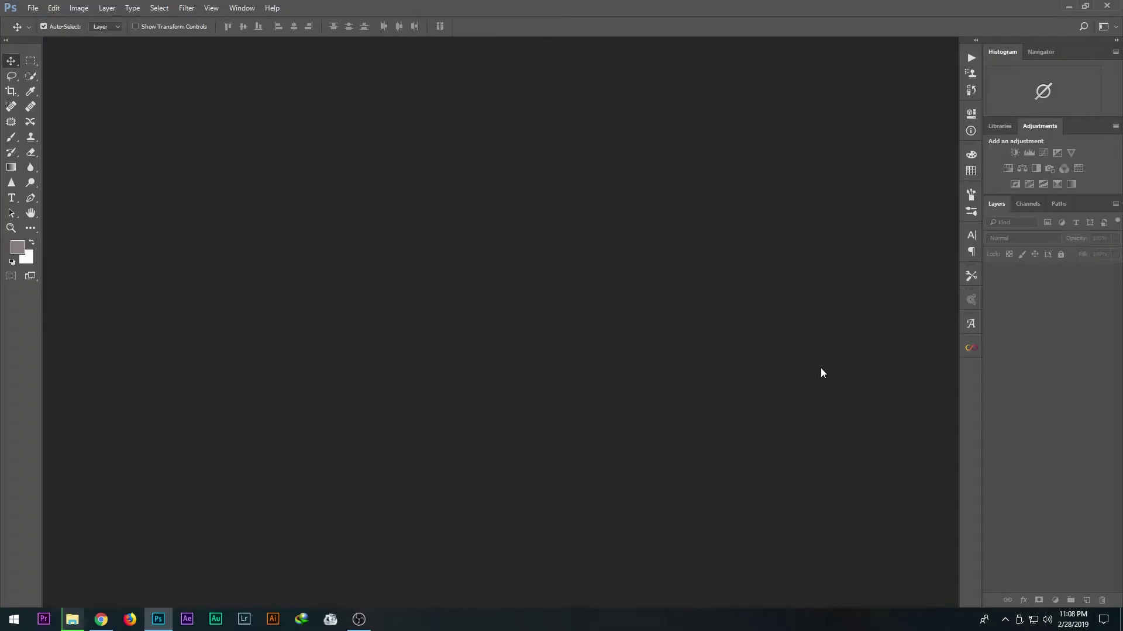
Duplicate the Background layer into a Background copy and zoom out to fit the portrait.
mouse_move(1012, 280)
mouse_down()
mouse_move(1060, 598)
mouse_move(1071, 600)
mouse_up()
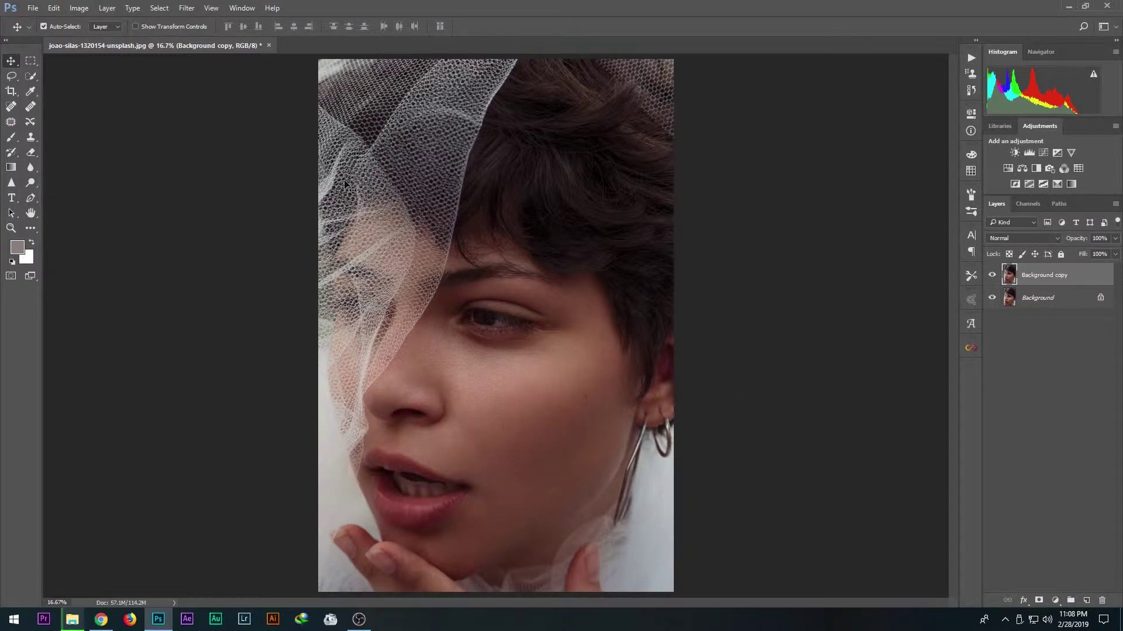
scroll(457, 217, down, 1)
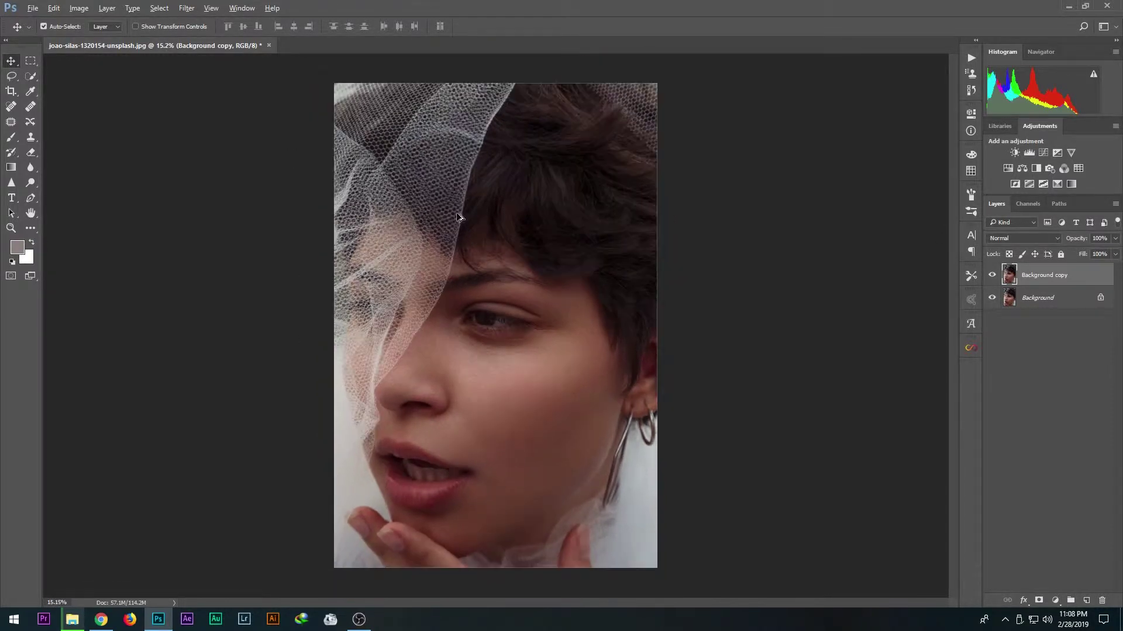
In Camera Raw, nudge up exposure, temperature, contrast and highlights, leaving saturation at zero.
click(190, 11)
click(224, 77)
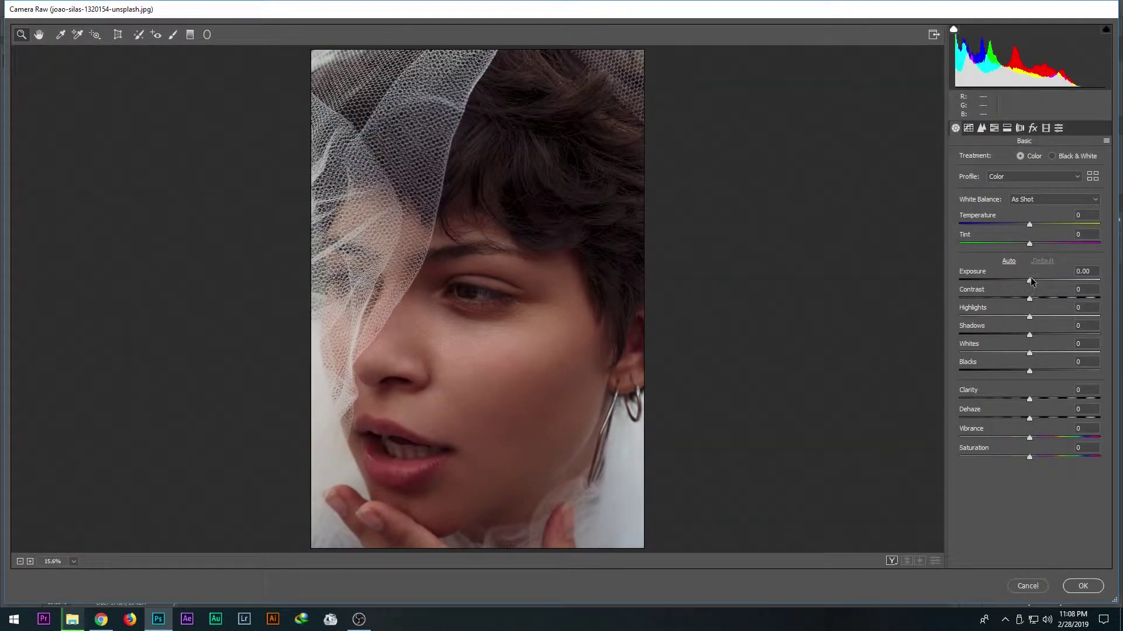
drag(1029, 282, 1032, 282)
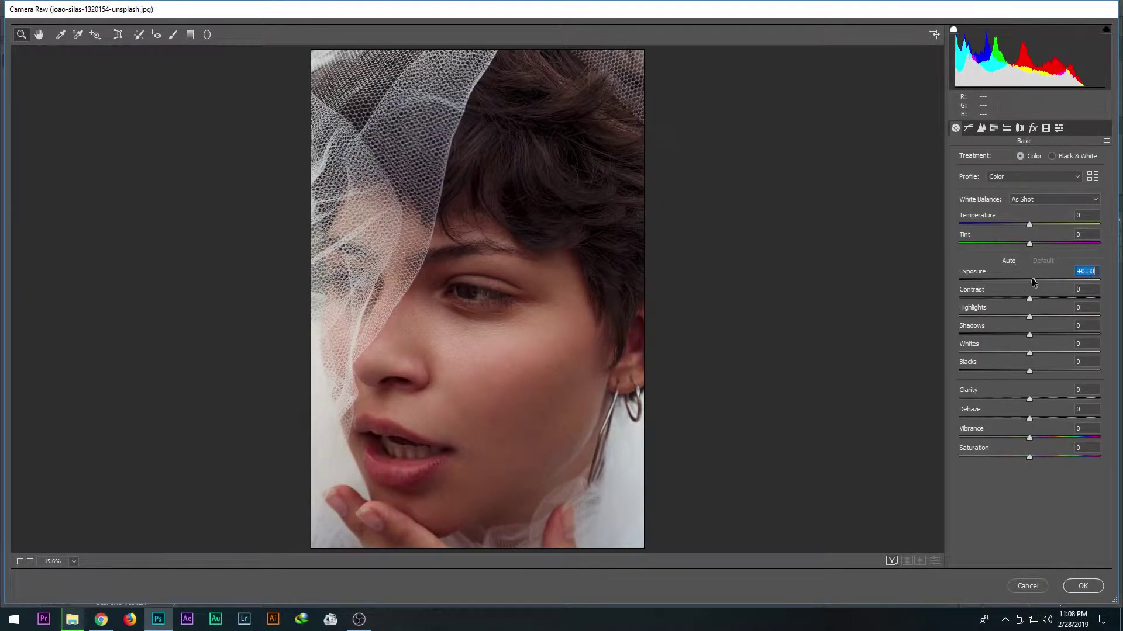
drag(1030, 227, 1033, 226)
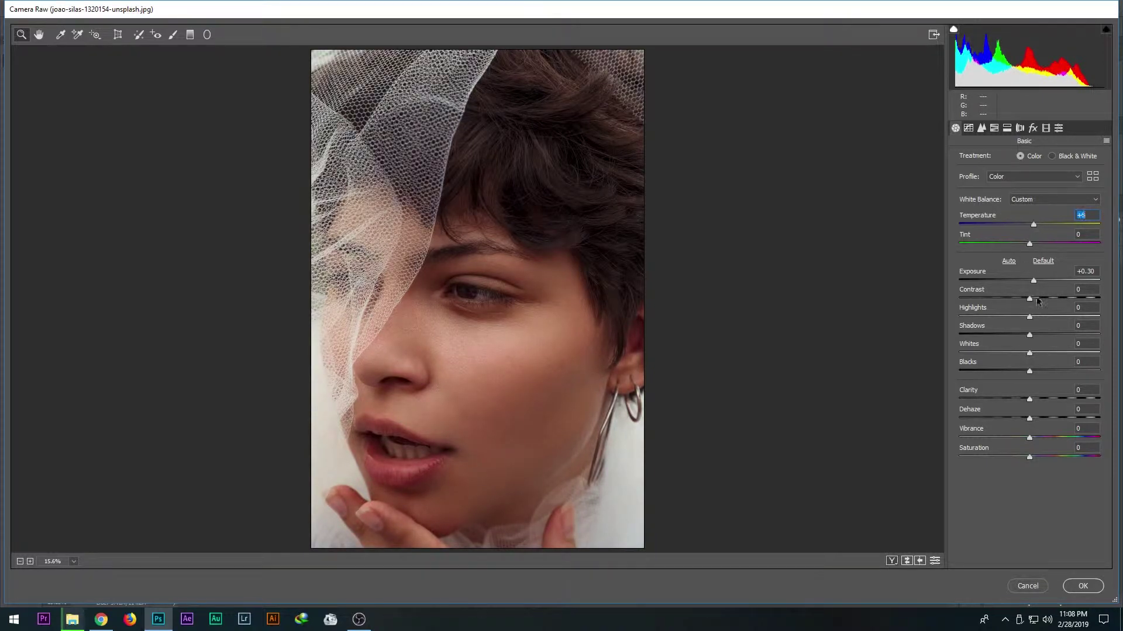
drag(1030, 298, 1036, 299)
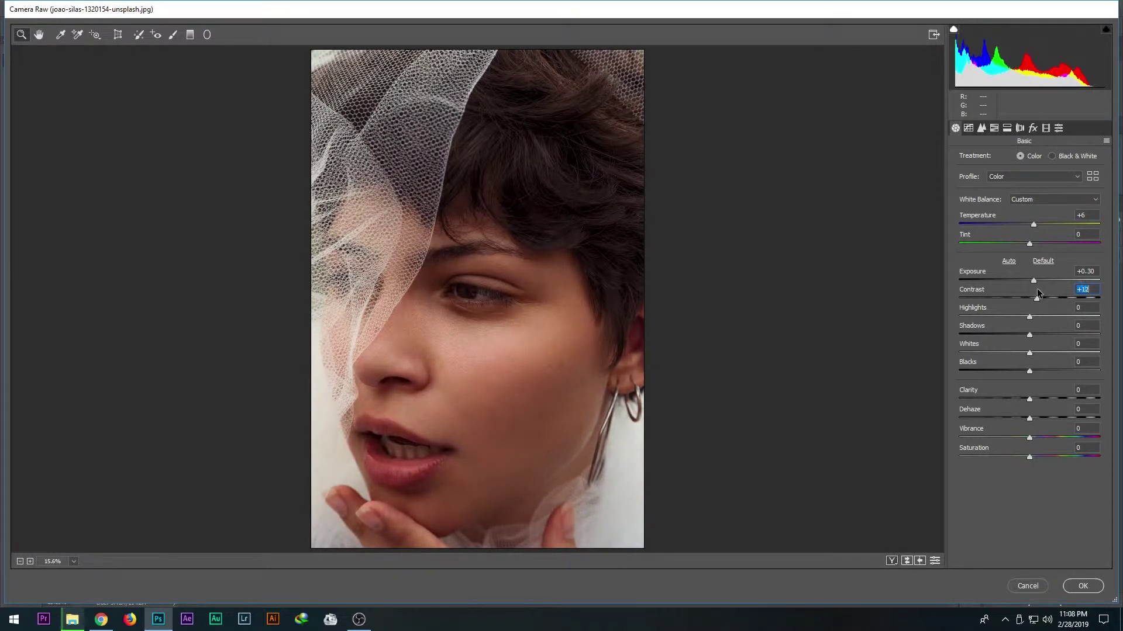
mouse_move(1029, 317)
mouse_down()
mouse_move(1039, 335)
mouse_move(1023, 354)
mouse_move(1040, 352)
mouse_move(1044, 372)
mouse_move(1032, 400)
mouse_up()
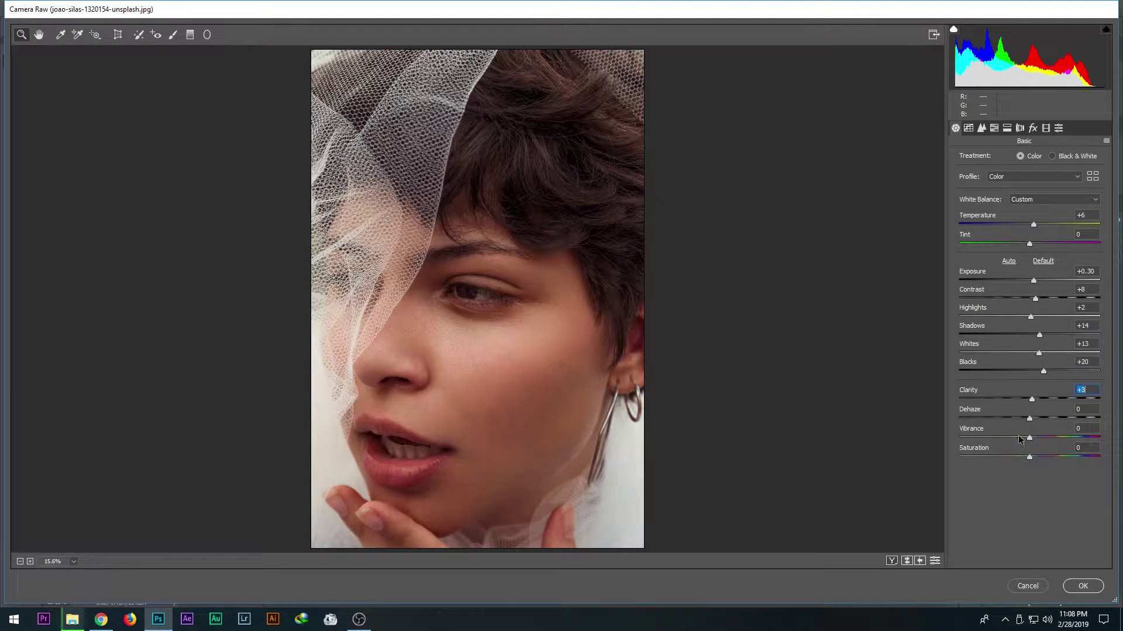
drag(1030, 458, 1032, 459)
Pull down the tone curve highlights and shift orange hue and reduce orange saturation in HSL.
click(971, 130)
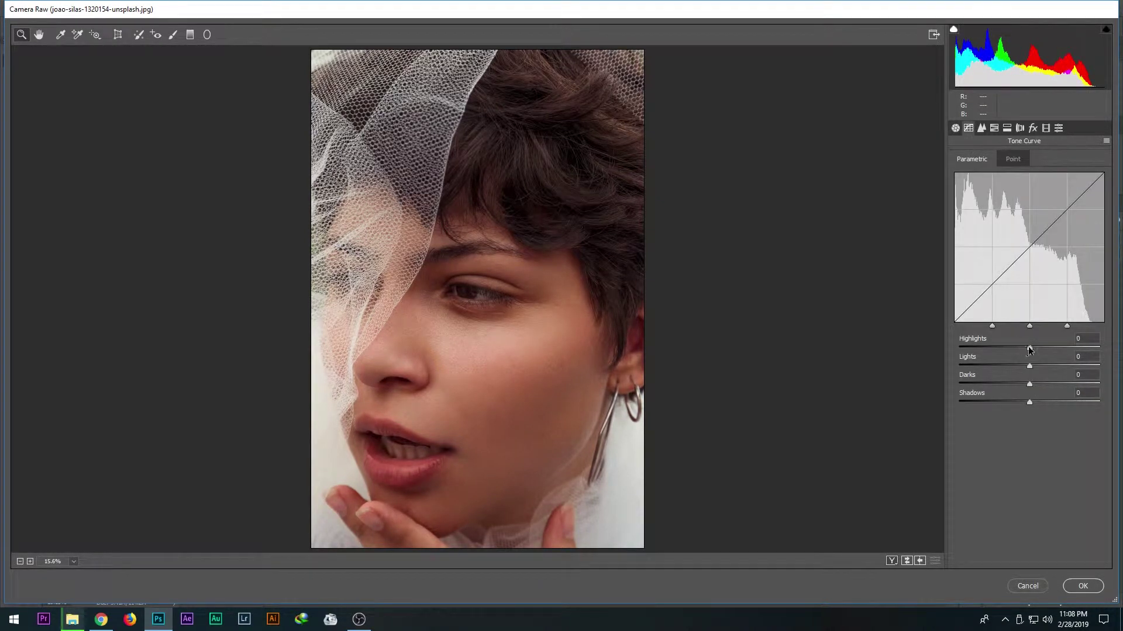
drag(1029, 349, 1032, 402)
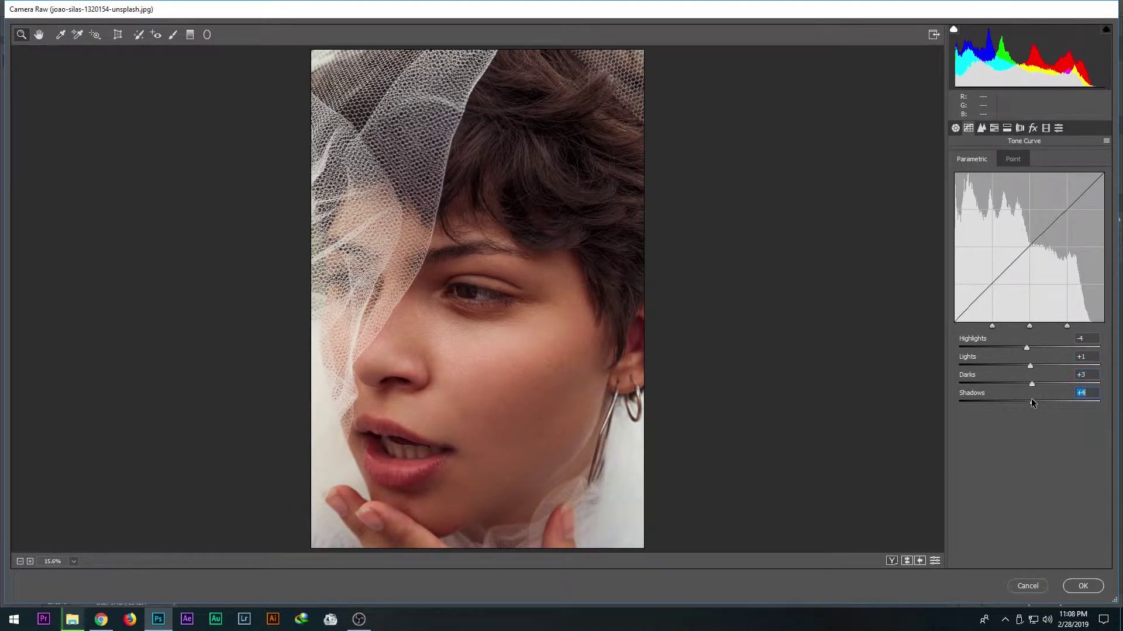
click(981, 129)
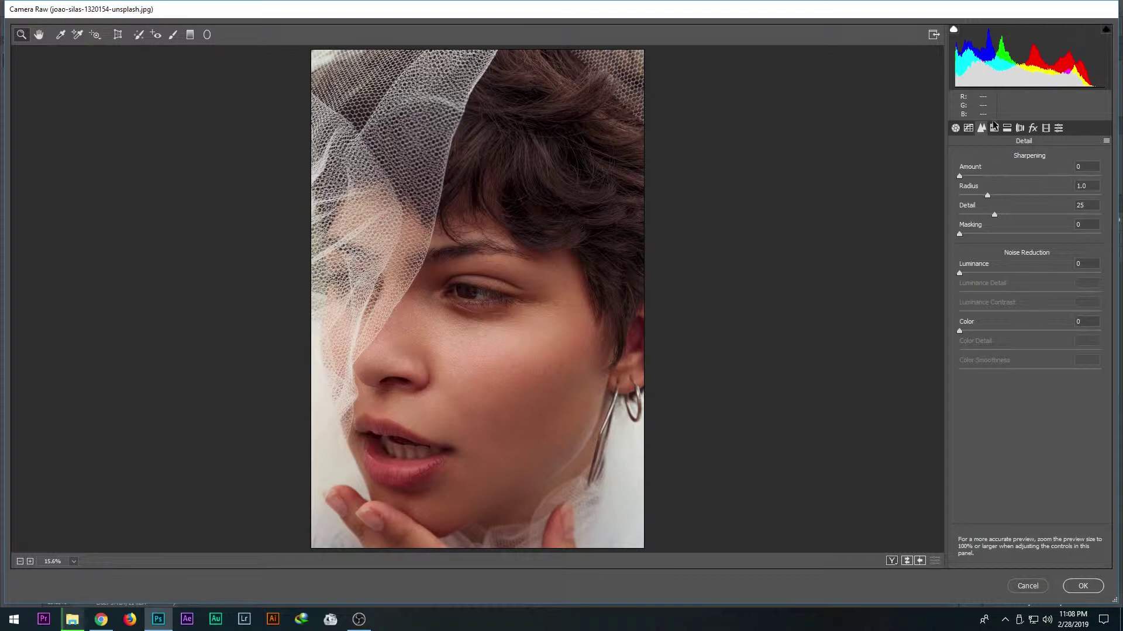
click(994, 128)
drag(1030, 221, 1026, 223)
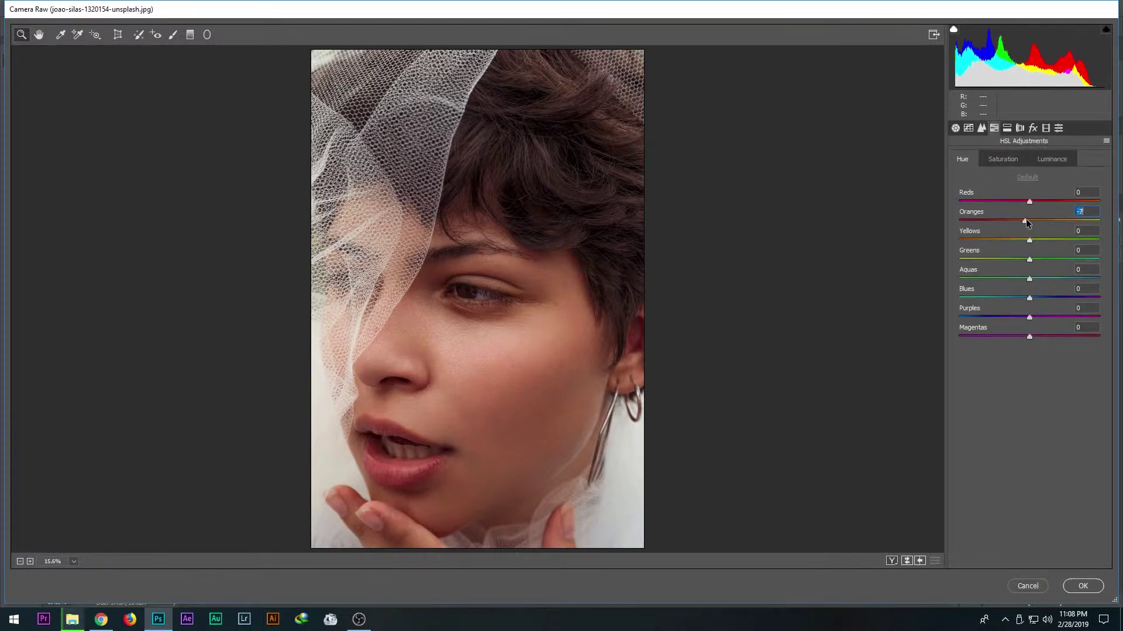
click(1003, 159)
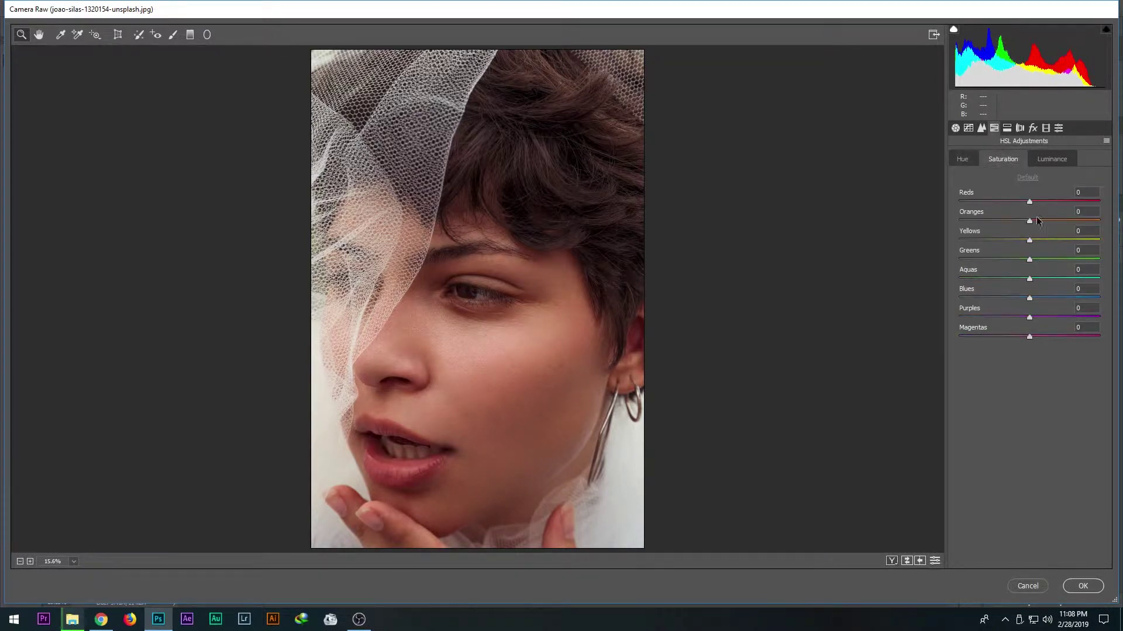
mouse_move(1030, 221)
mouse_down()
mouse_move(1012, 241)
mouse_move(1034, 221)
mouse_move(1035, 240)
mouse_up()
click(1052, 159)
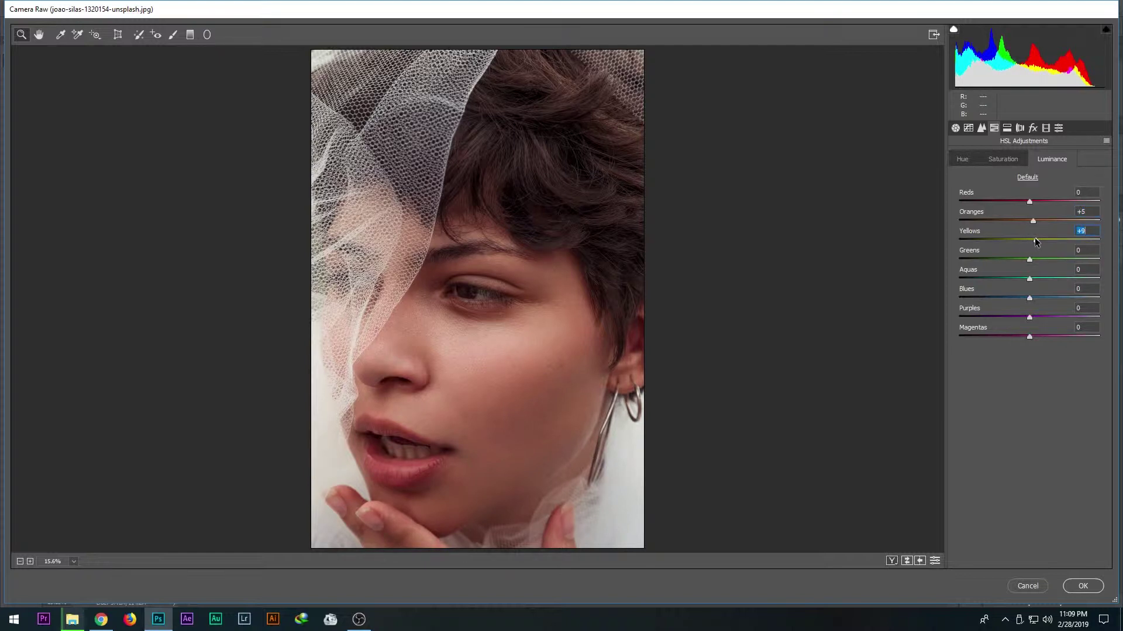
Lower the Calibration green primary saturation, compare before/after, and apply the grade.
click(1045, 128)
drag(1030, 313, 1022, 313)
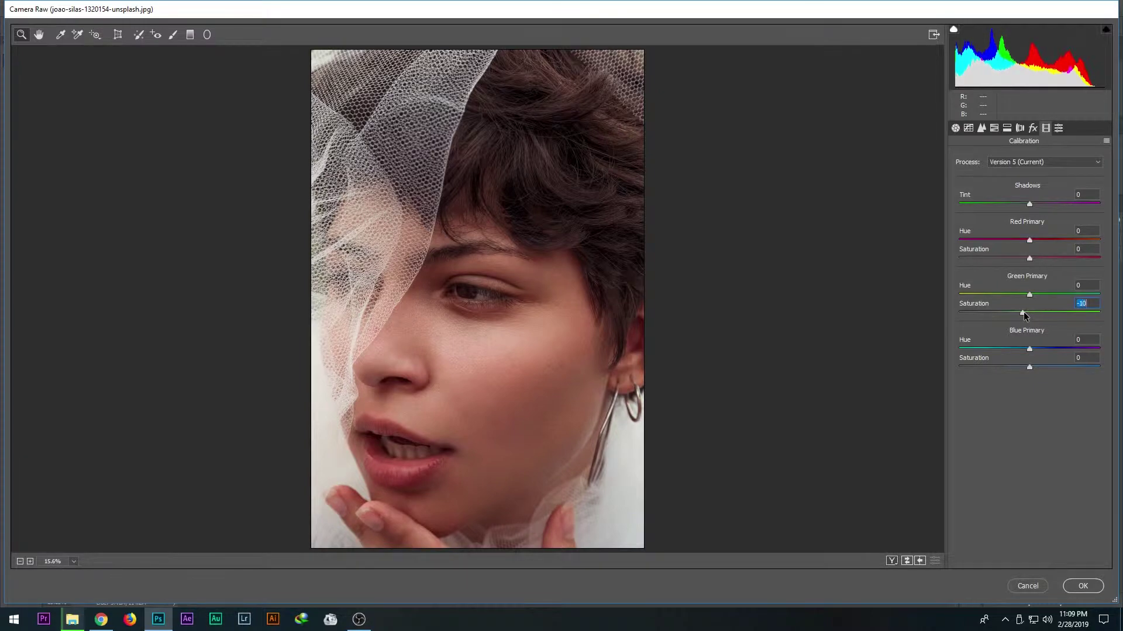
click(890, 563)
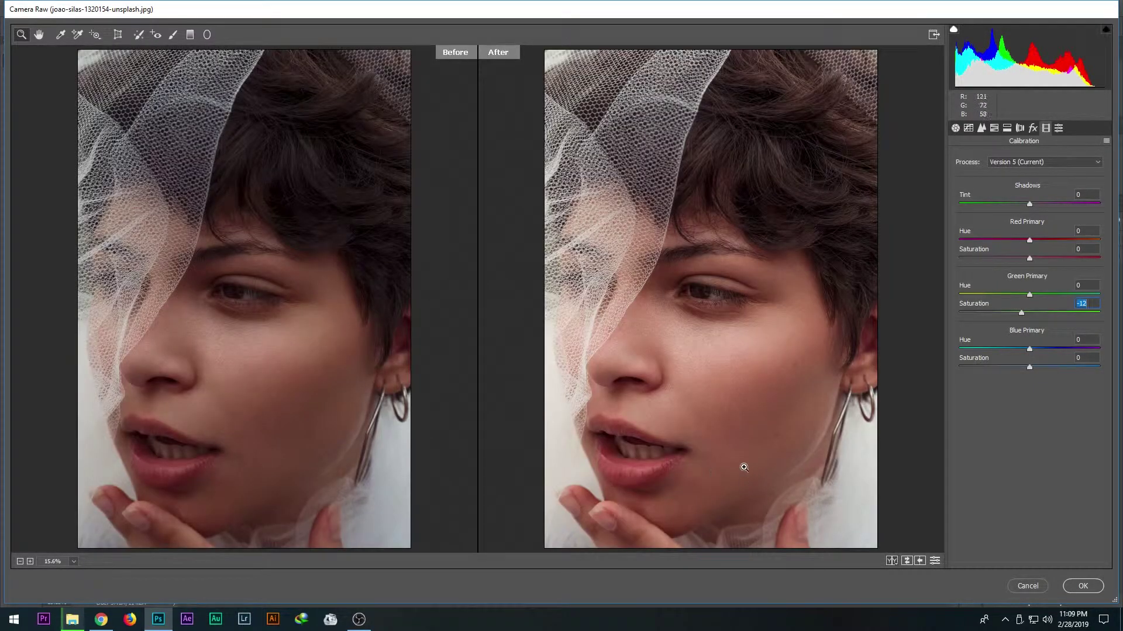
click(1073, 586)
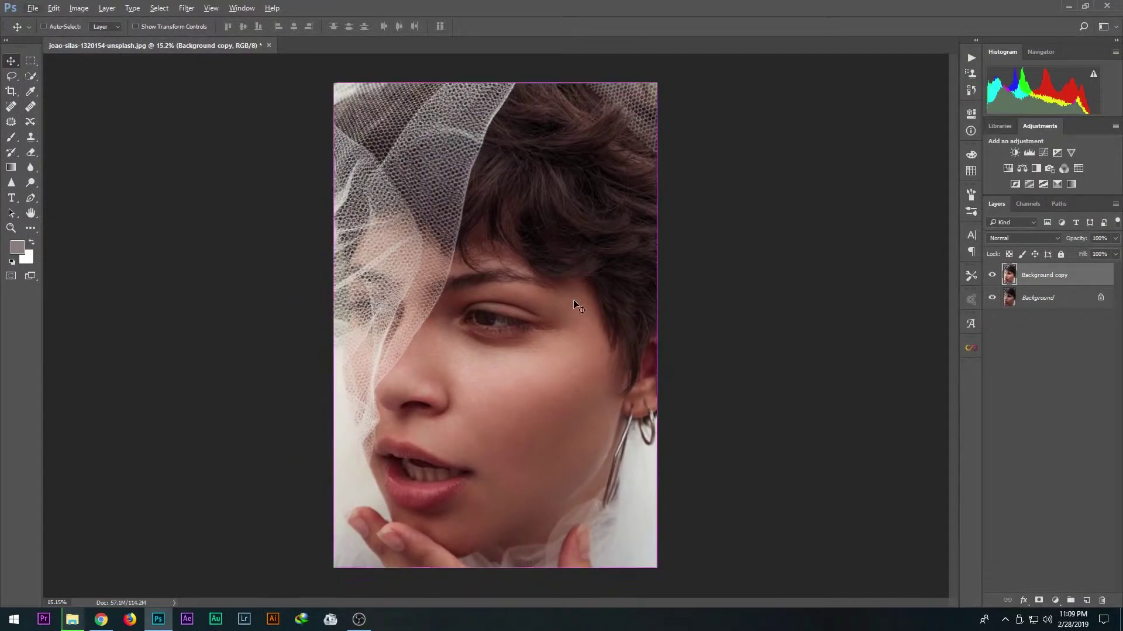
Duplicate the graded layer and apply SkinFiner: medium smoothing +47, custom skin colour, hue +12.
key(ctrl+j)
click(189, 8)
mouse_move(192, 137)
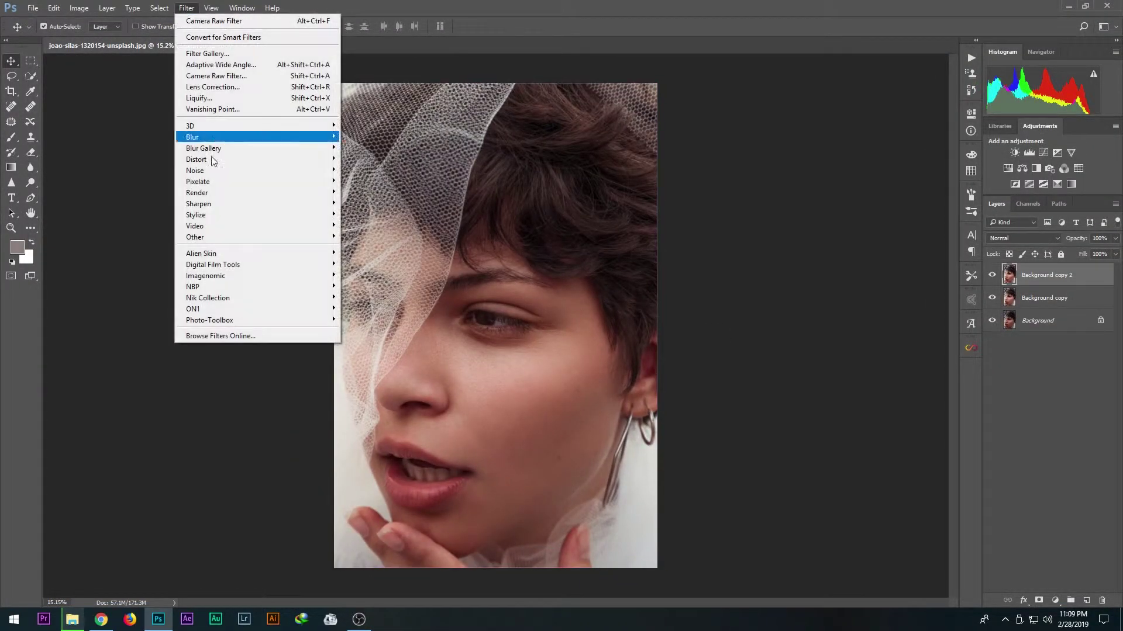
click(362, 320)
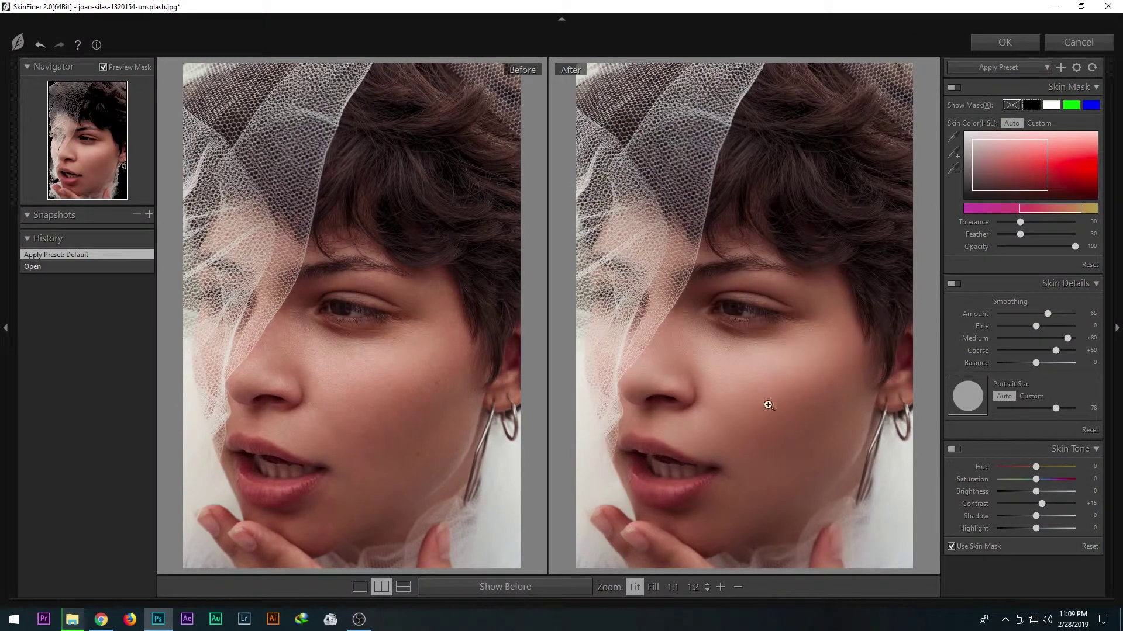
click(1031, 492)
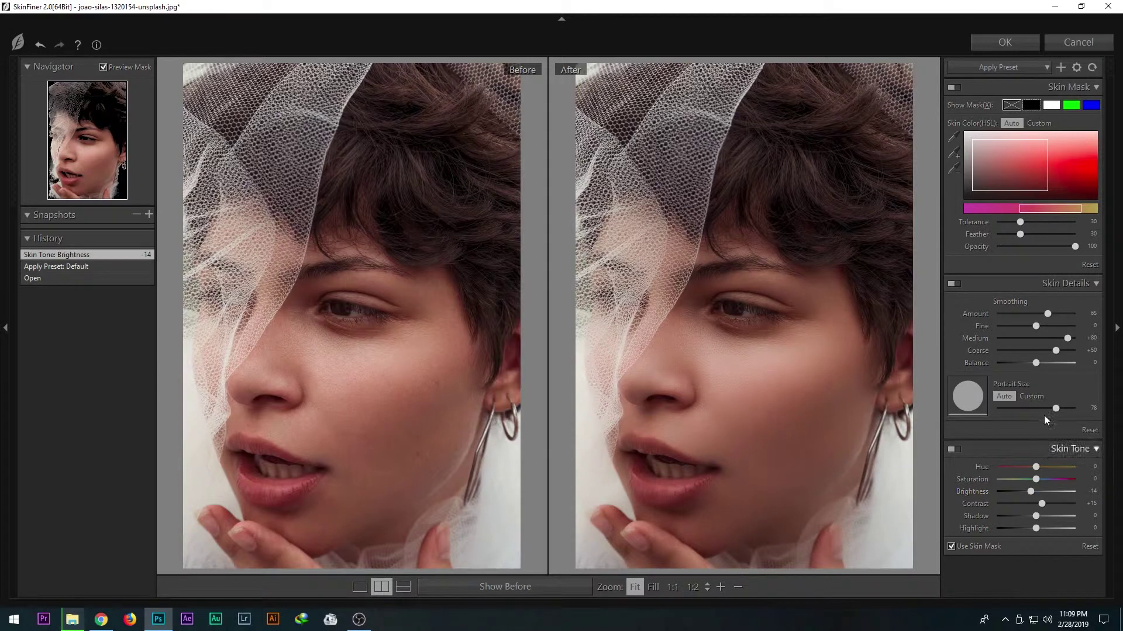
drag(1057, 340, 1052, 338)
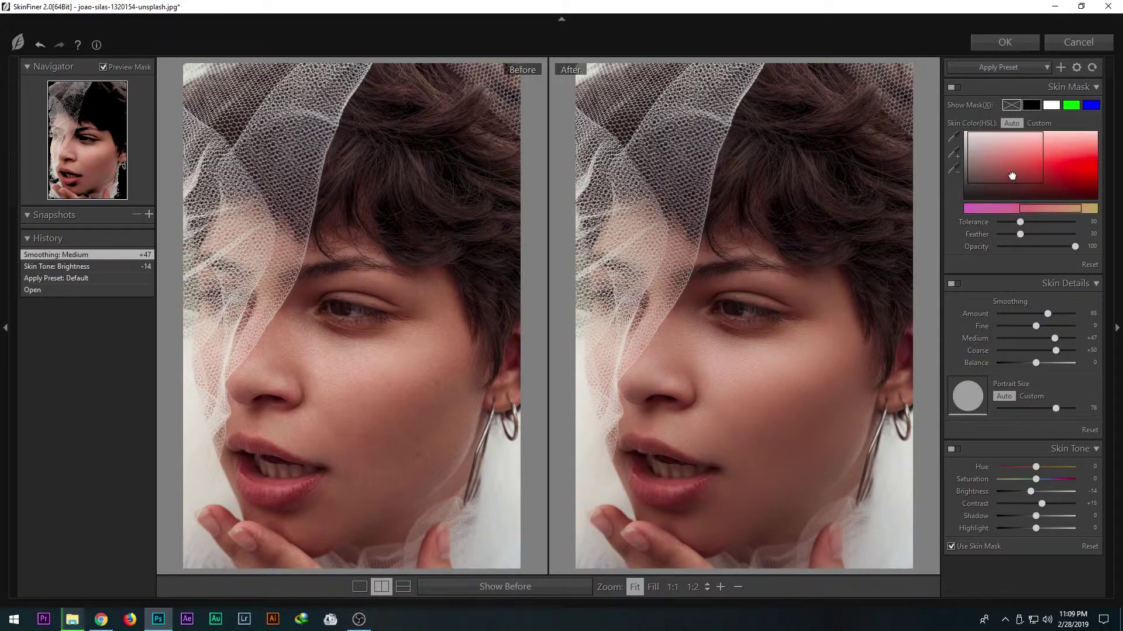
drag(1017, 181, 1046, 205)
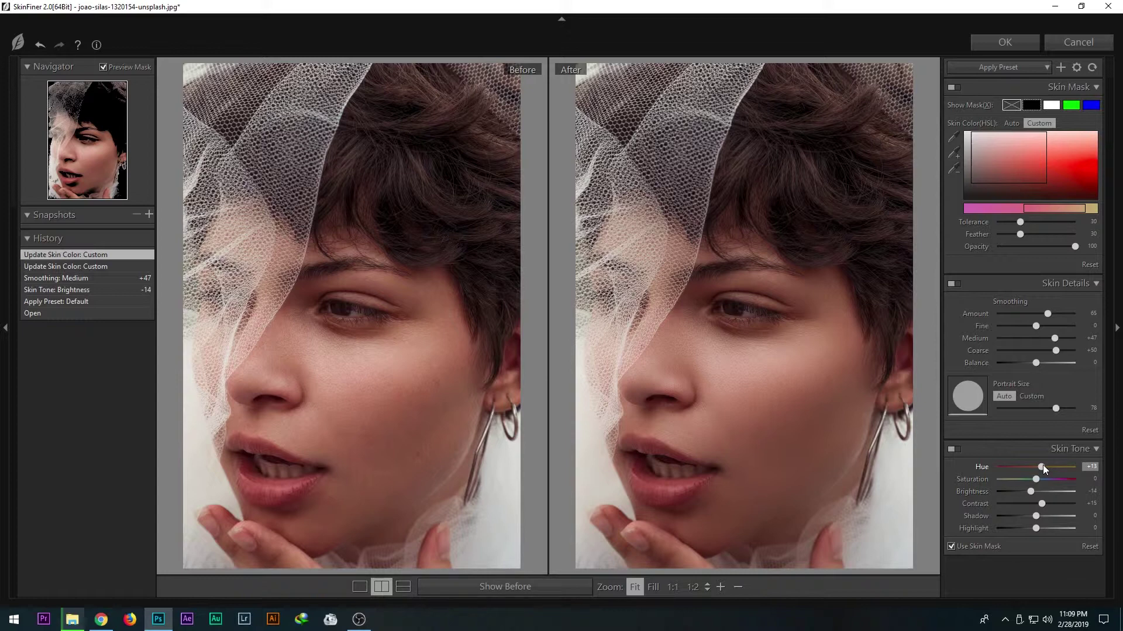
mouse_move(1043, 468)
mouse_down()
mouse_move(1027, 490)
mouse_move(1032, 518)
mouse_up()
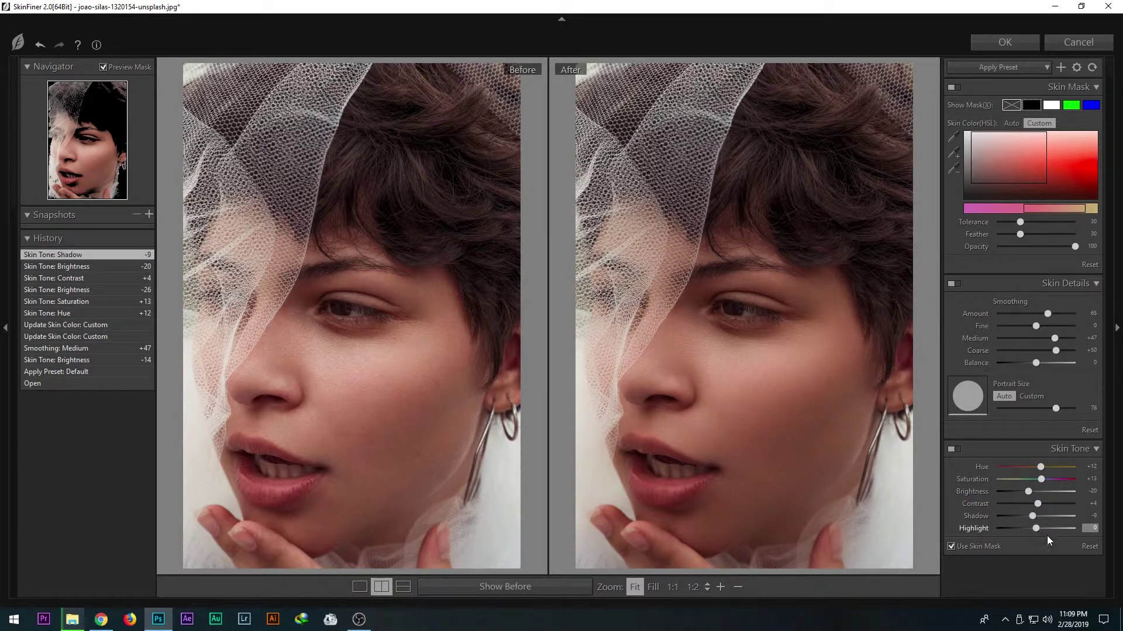
click(1004, 44)
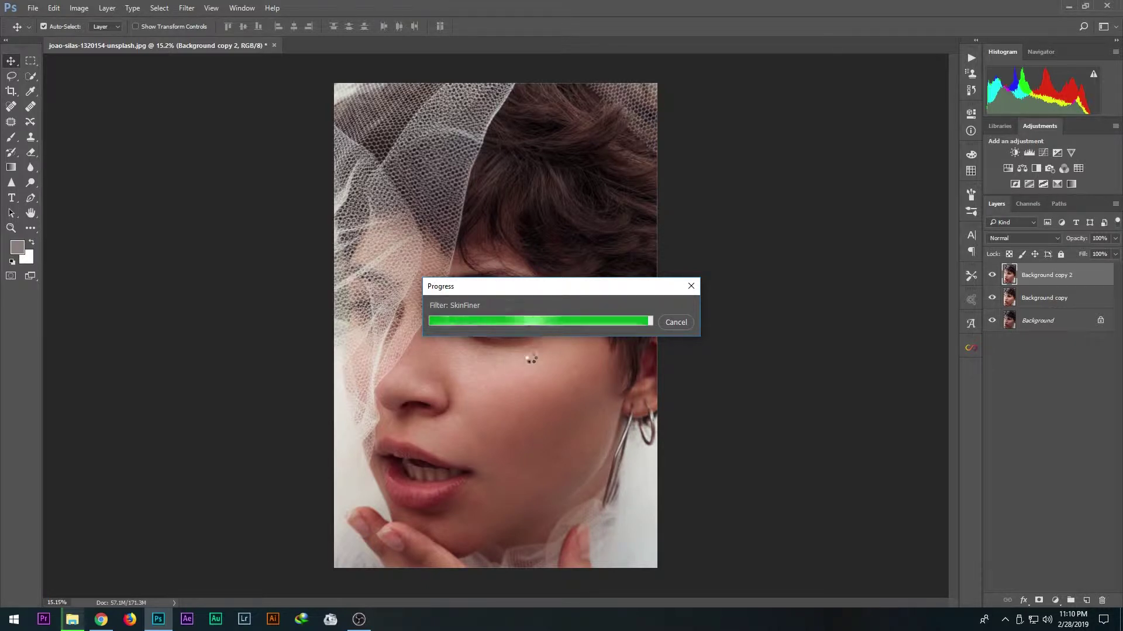
Duplicate the retouched layer, zoom in, and content-aware fill a lassoed blemish below the eye.
key(ctrl+j)
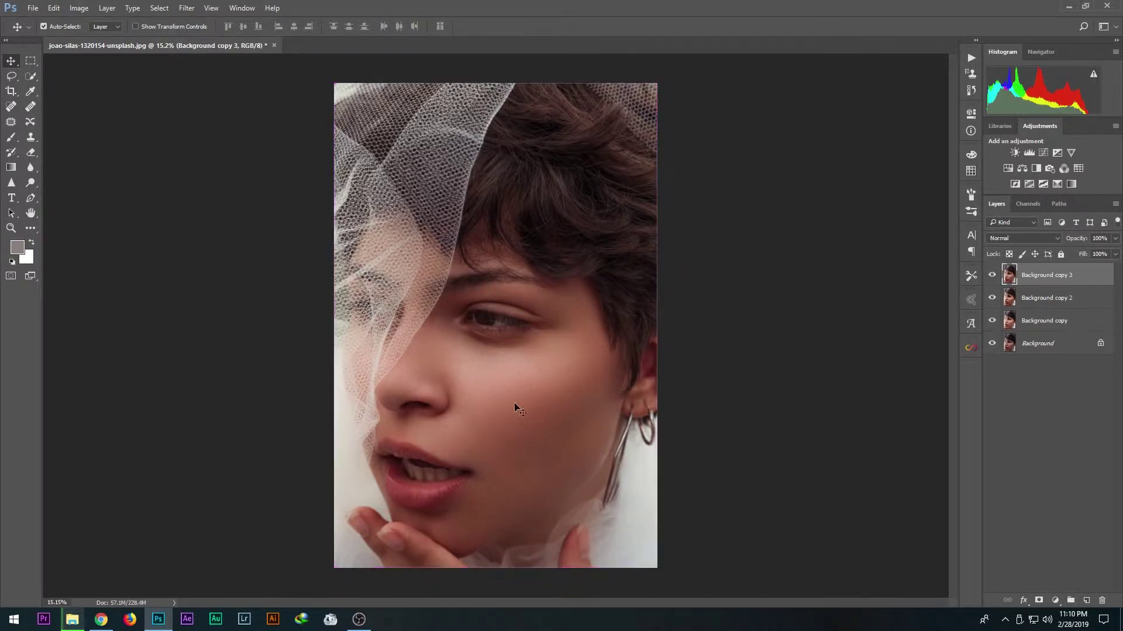
scroll(547, 411, up, 2)
scroll(489, 368, up, 1)
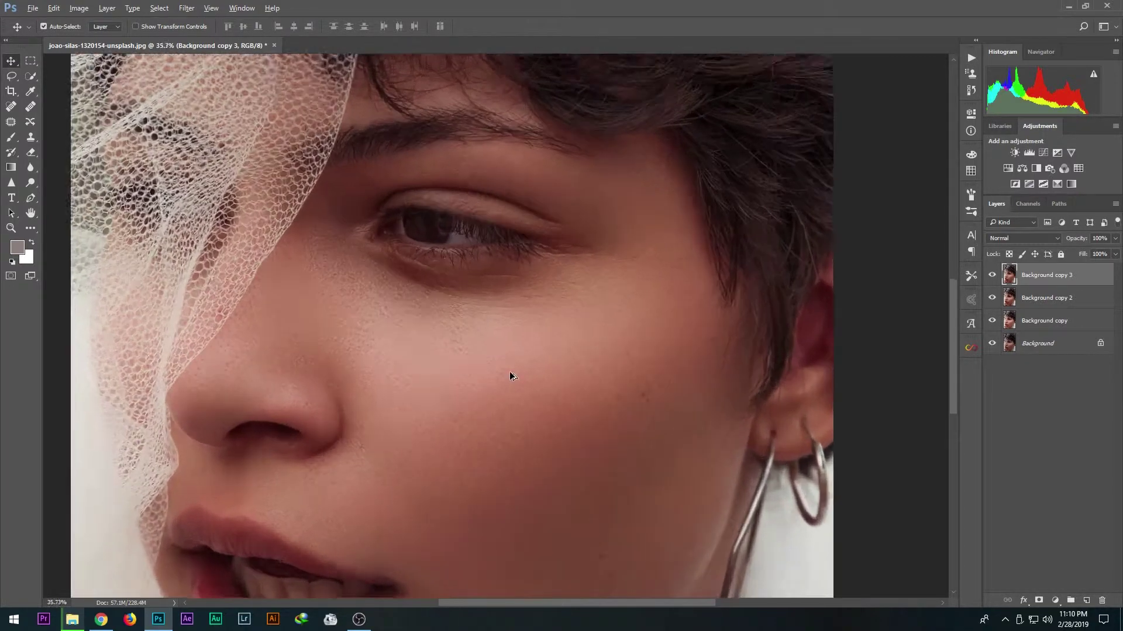
scroll(509, 374, up, 1)
scroll(503, 345, up, 1)
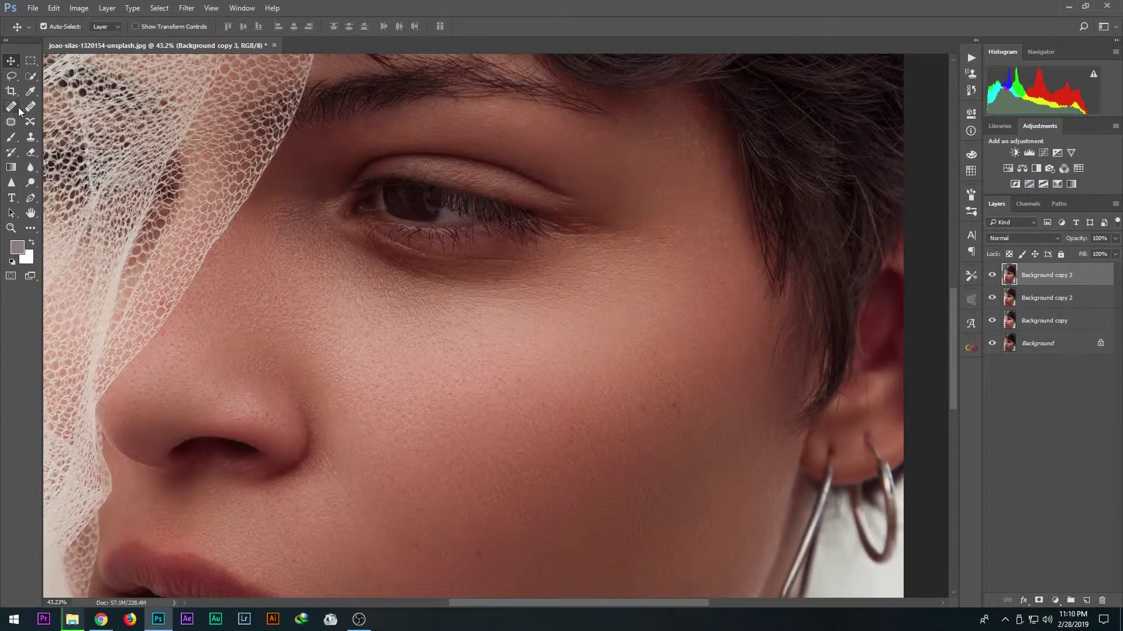
click(11, 76)
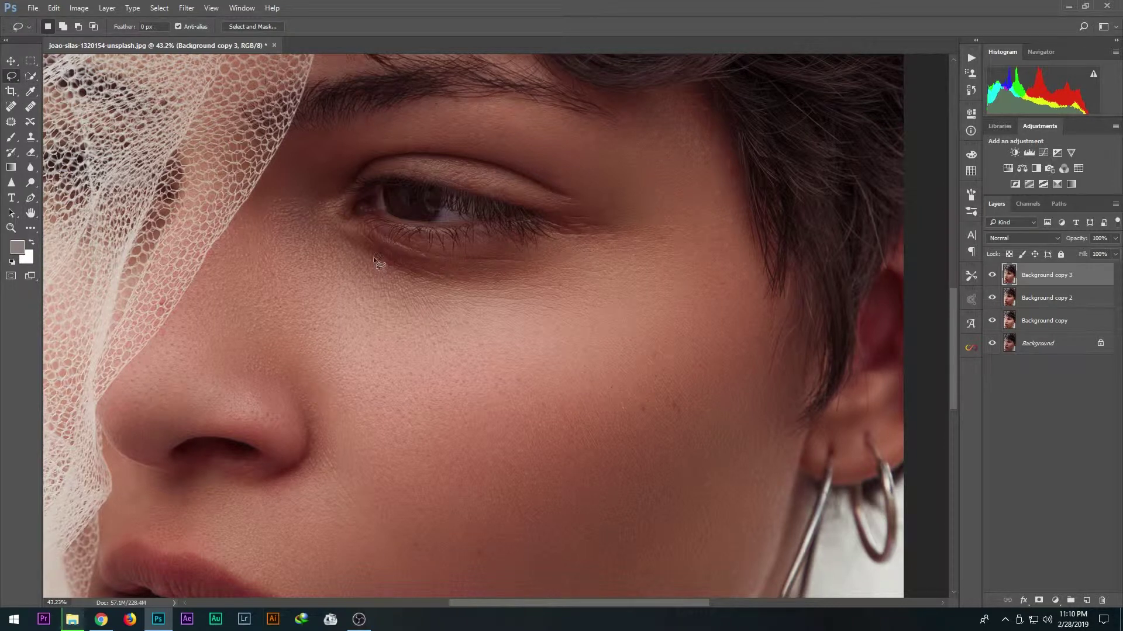
mouse_move(396, 257)
mouse_down()
mouse_move(406, 275)
mouse_move(377, 257)
mouse_up()
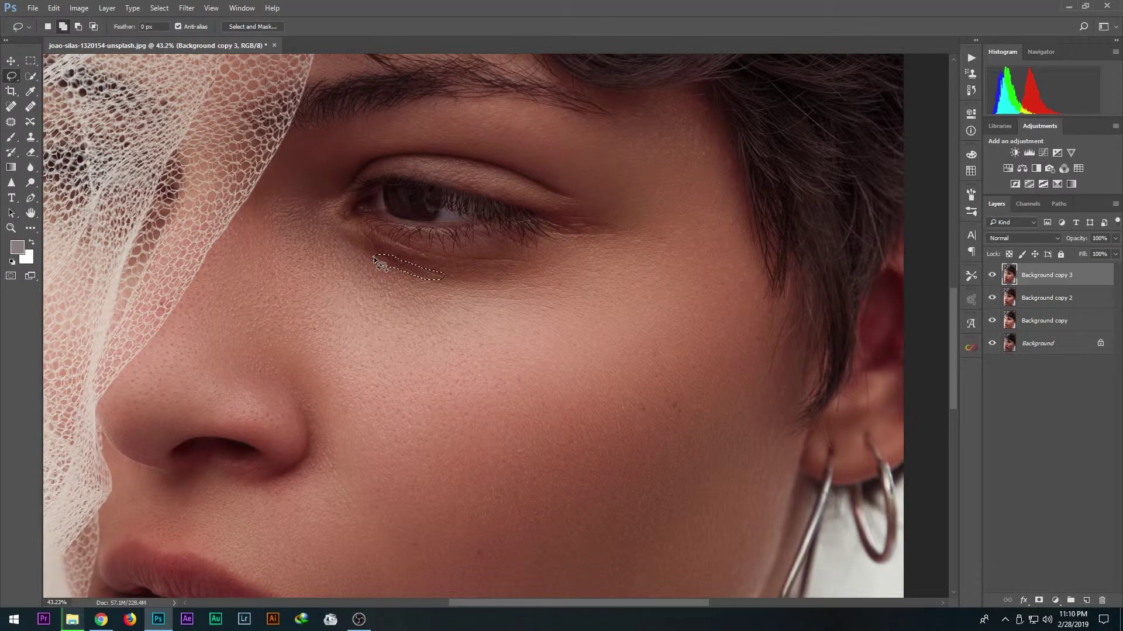
key(shift+F5)
key(Return)
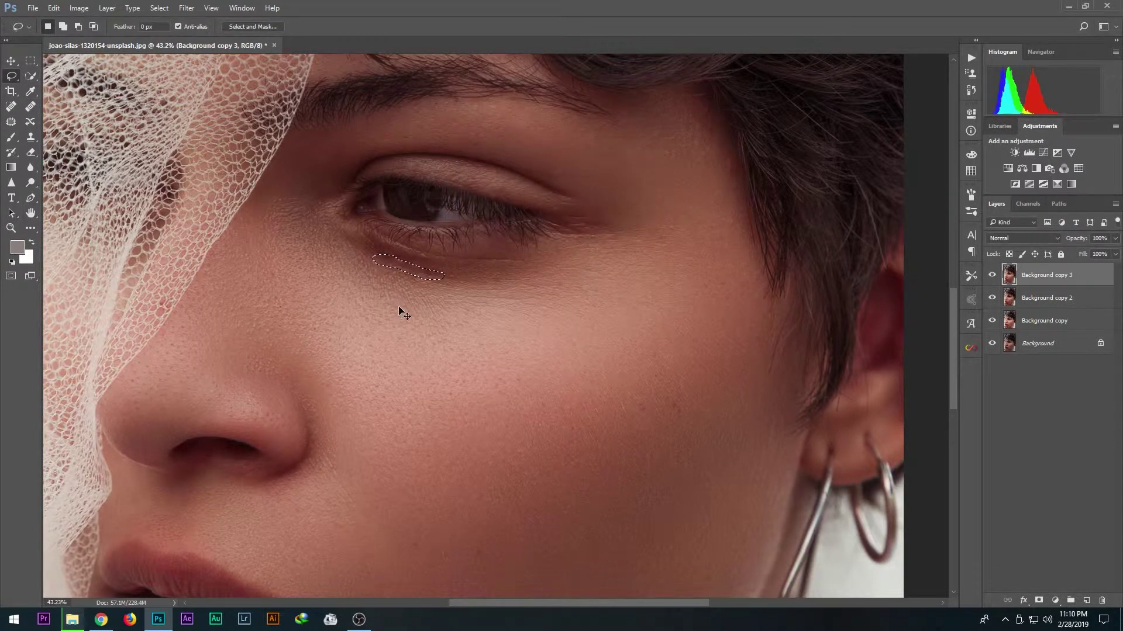
key(ctrl+d)
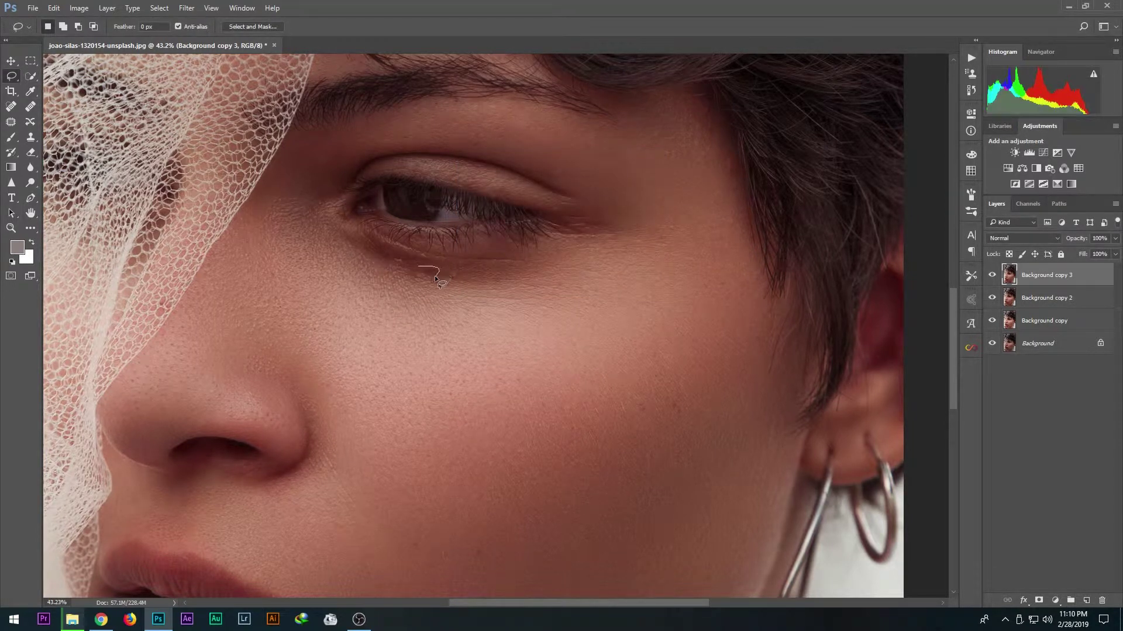
Content-aware fill further lassoed marks just under the eye and along the lower lid.
drag(438, 270, 411, 277)
key(shift+F5)
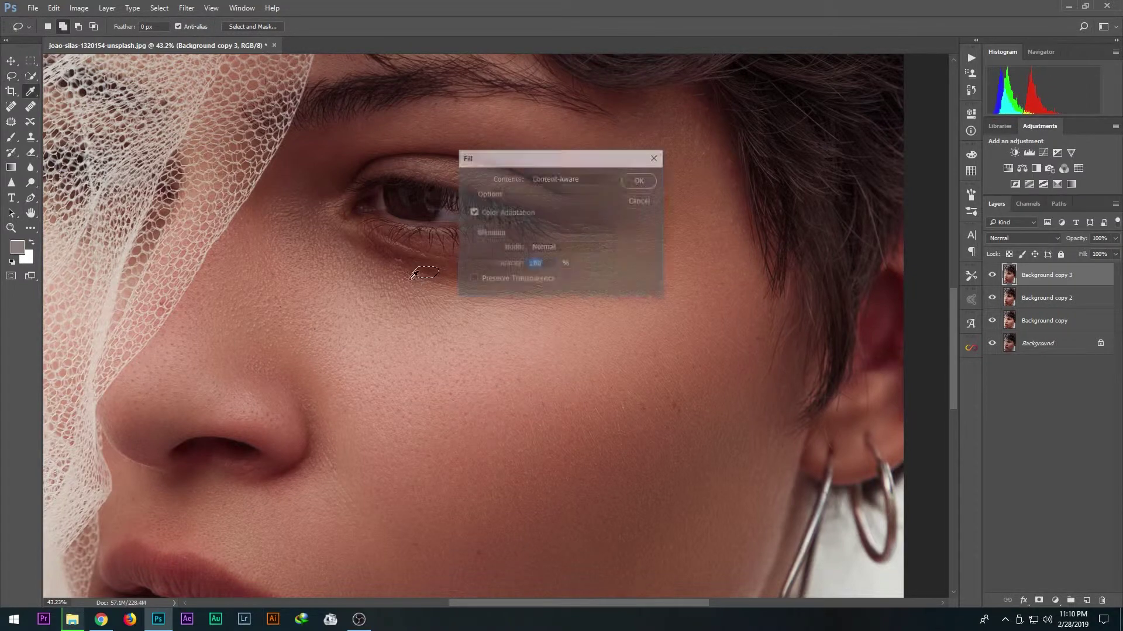
key(Return)
key(ctrl+d)
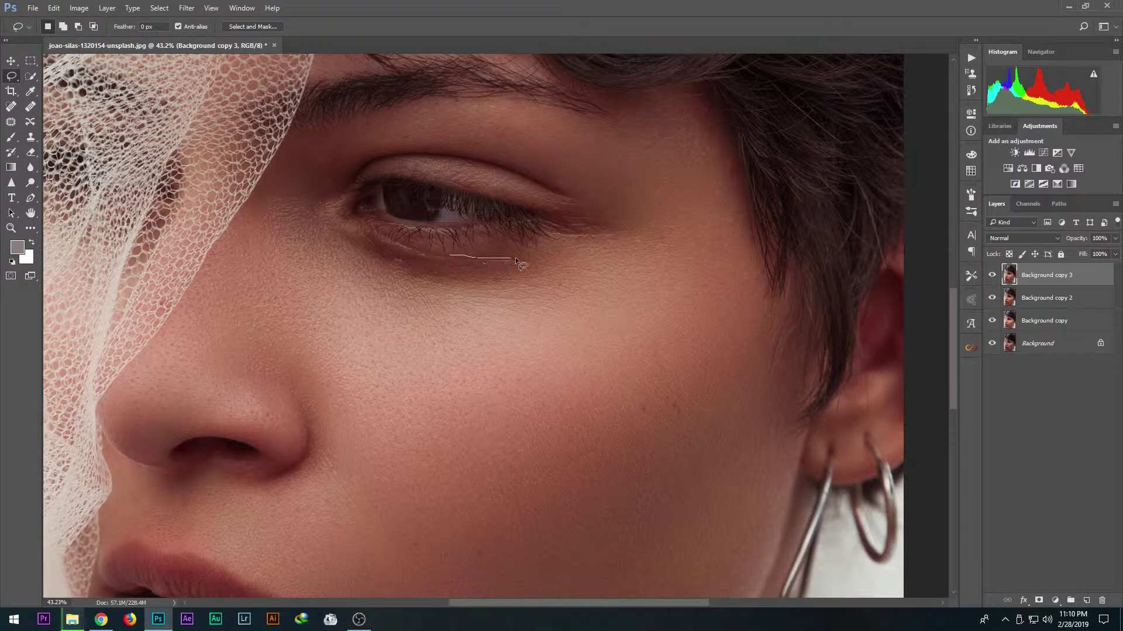
drag(476, 258, 468, 262)
key(ctrl+d)
drag(524, 262, 444, 259)
key(shift+BackSpace)
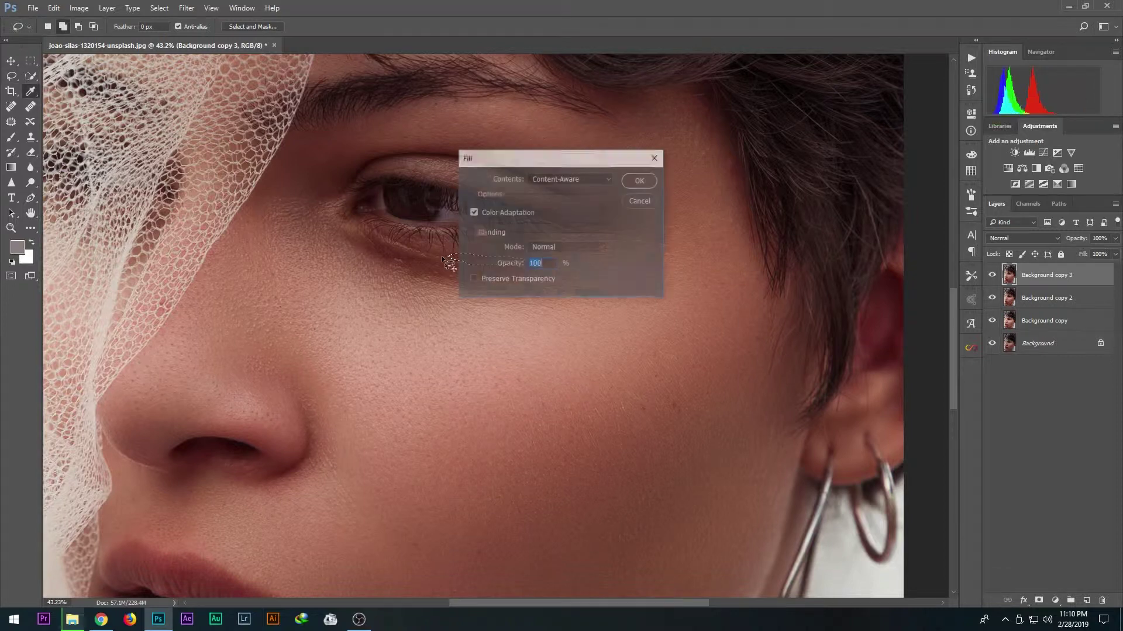
key(Return)
key(ctrl+d)
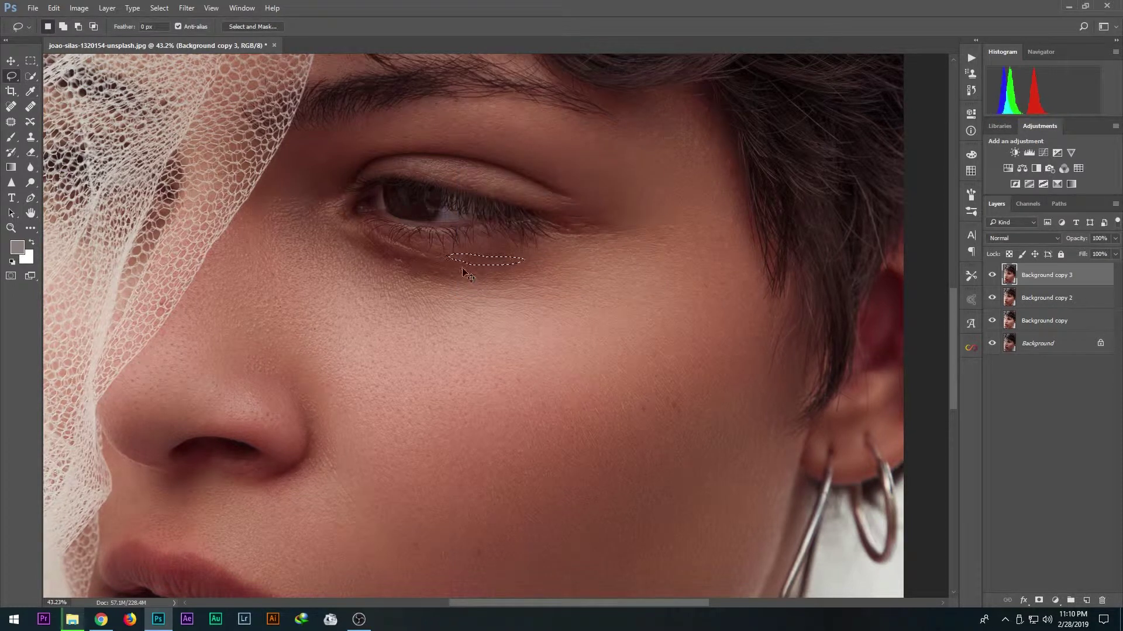
Content-aware fill two spots at the eye's outer corner and one below the inner corner.
drag(563, 232, 544, 234)
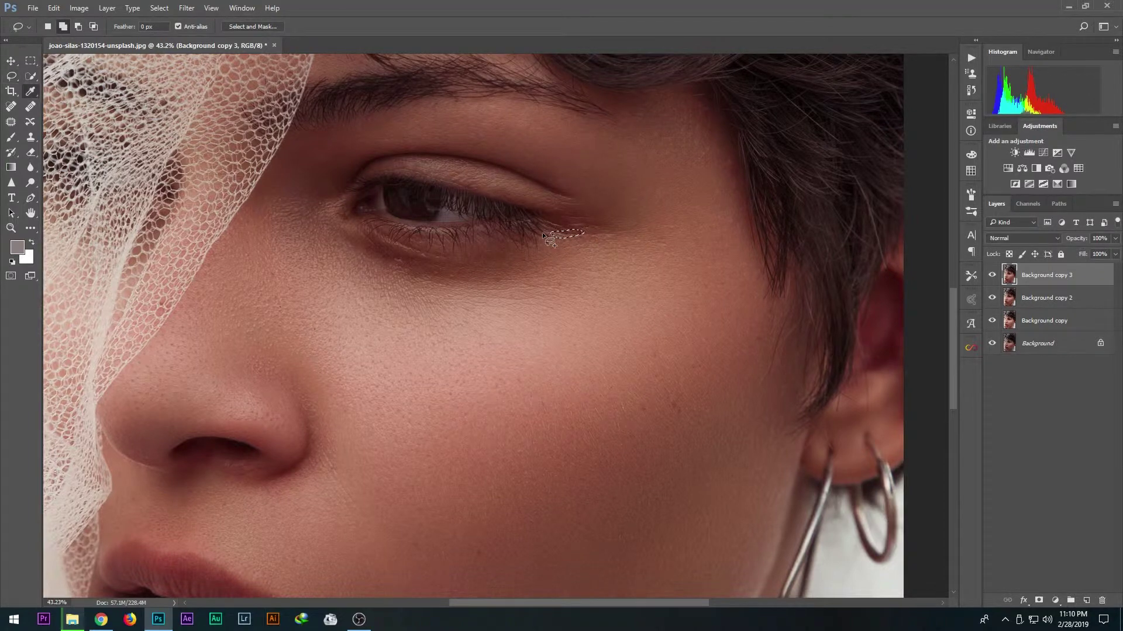
key(shift+BackSpace)
key(Return)
key(ctrl+d)
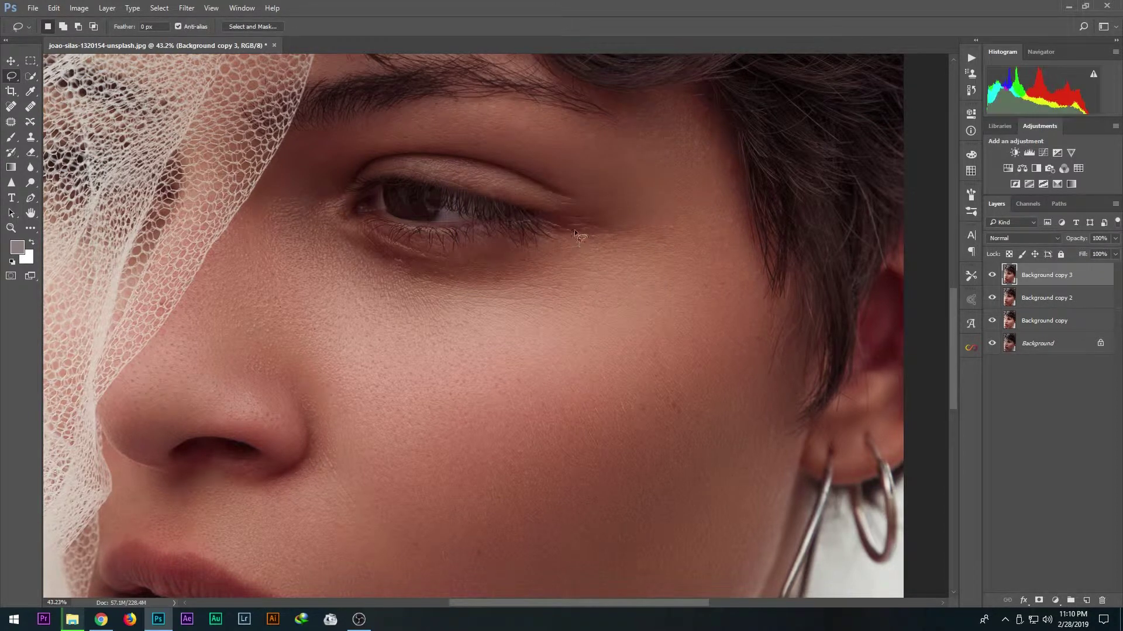
mouse_move(567, 222)
mouse_down()
mouse_move(580, 232)
mouse_move(561, 225)
mouse_up()
key(shift+BackSpace)
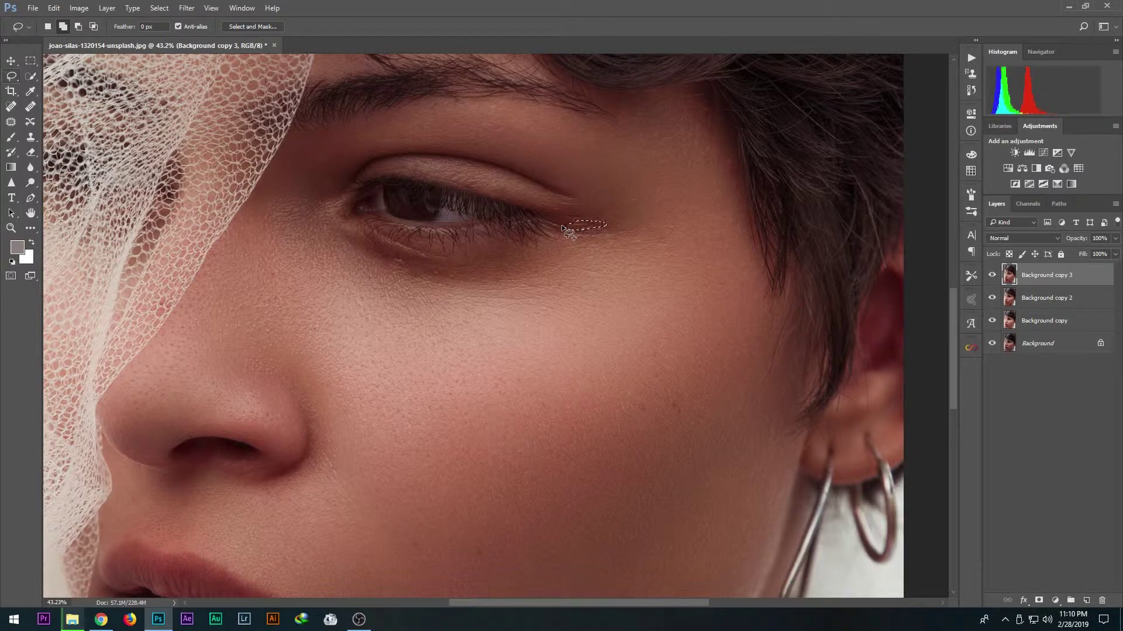
key(Return)
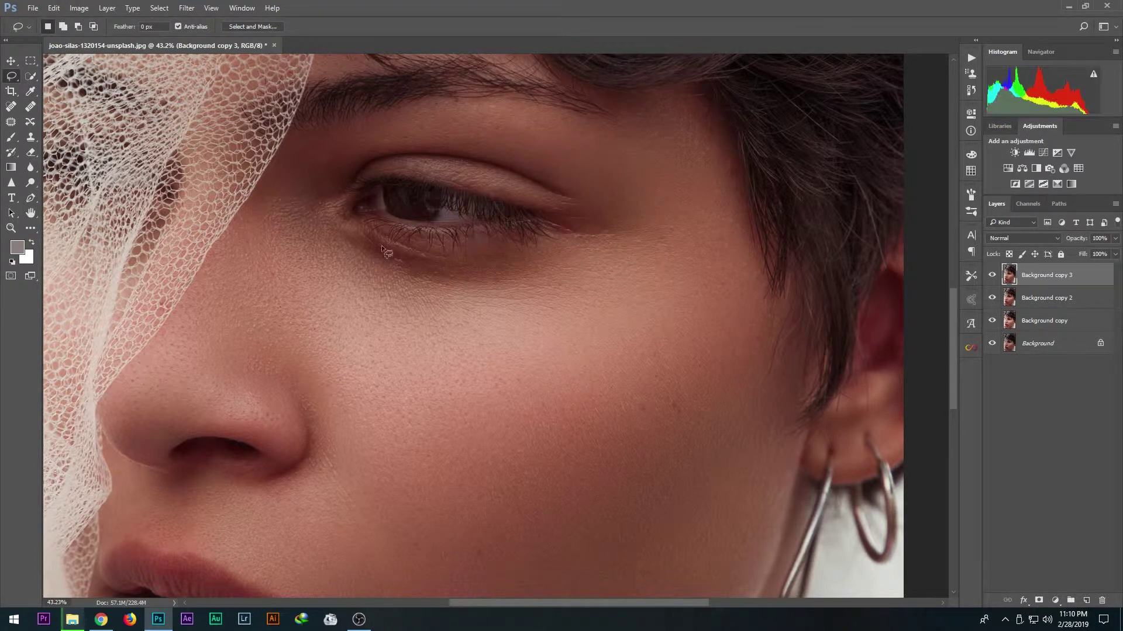
mouse_move(367, 221)
mouse_down()
mouse_move(423, 249)
mouse_move(370, 225)
mouse_up()
key(shift+F5)
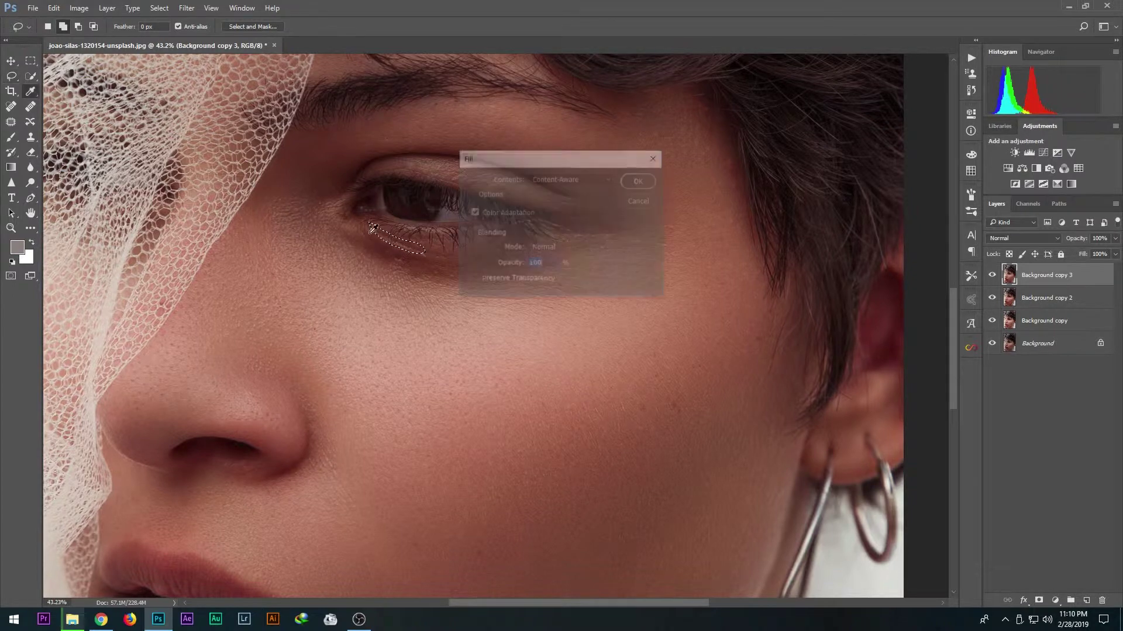
key(Return)
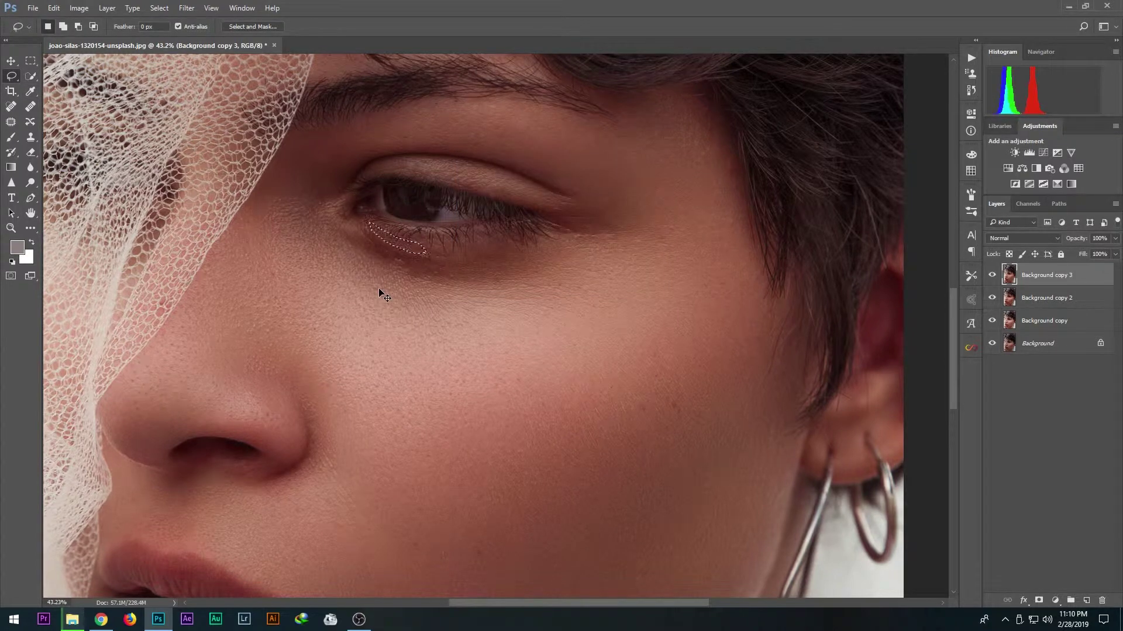
key(ctrl+d)
Zoom in and content-aware fill a lassoed spot at the eye's outer corner.
scroll(503, 257, down, 3)
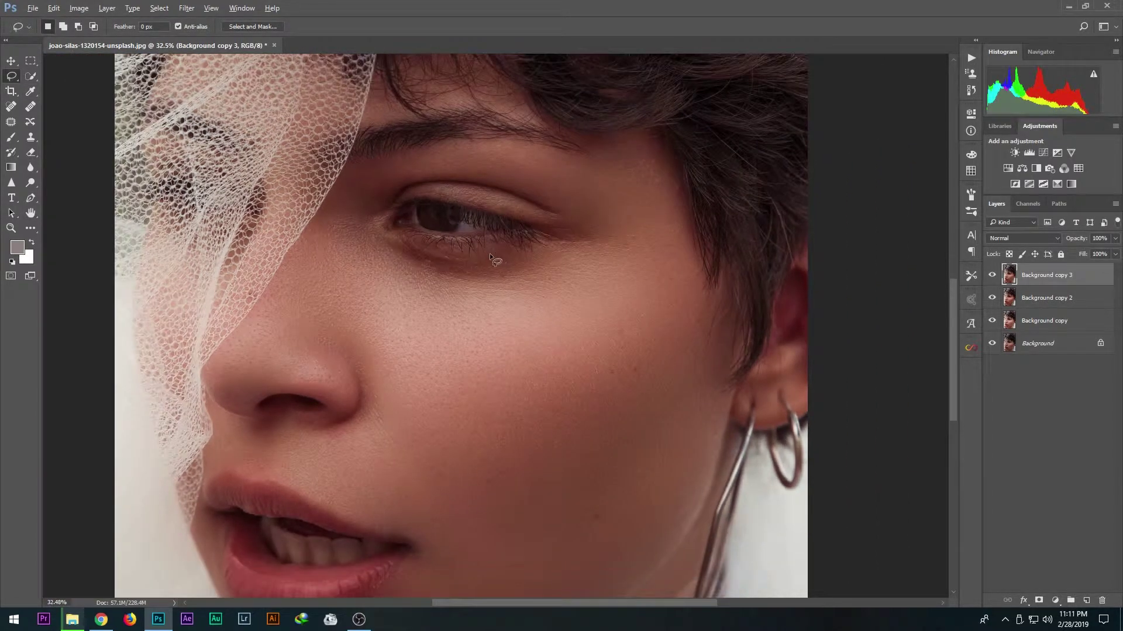
scroll(473, 194, up, 3)
scroll(462, 202, up, 2)
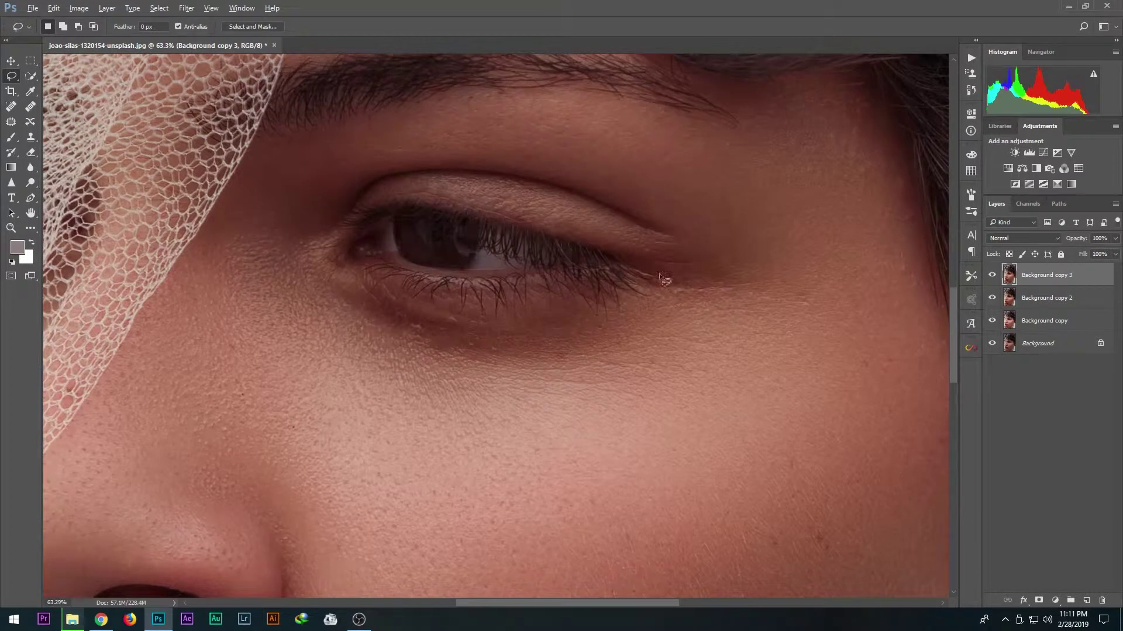
mouse_move(633, 259)
mouse_down()
mouse_move(667, 255)
mouse_move(634, 263)
mouse_up()
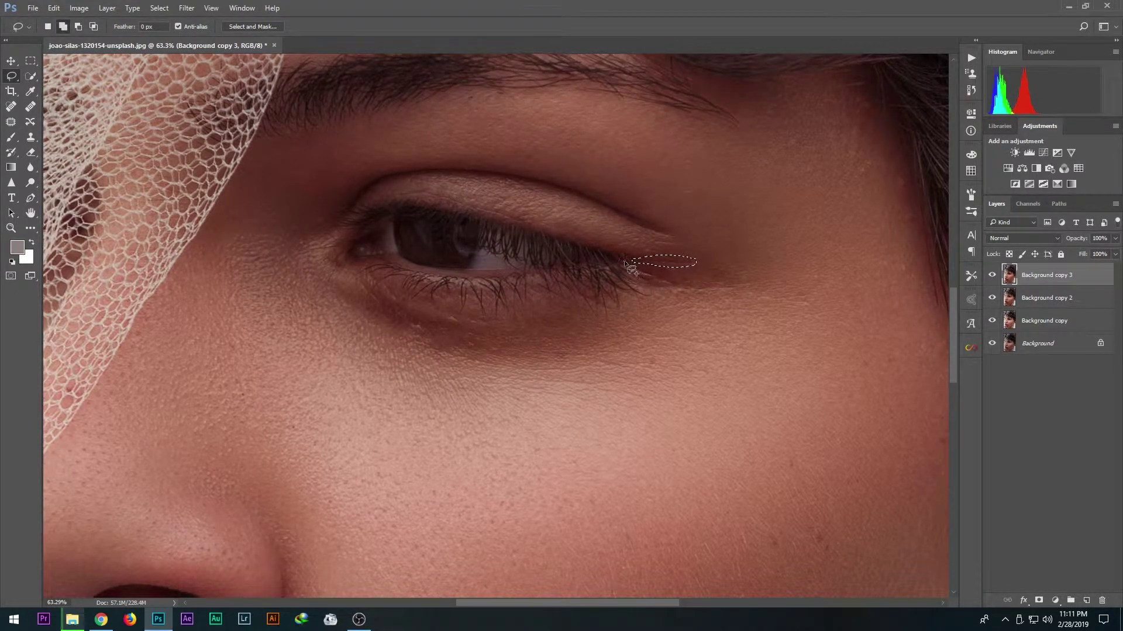
key(shift+F5)
key(Return)
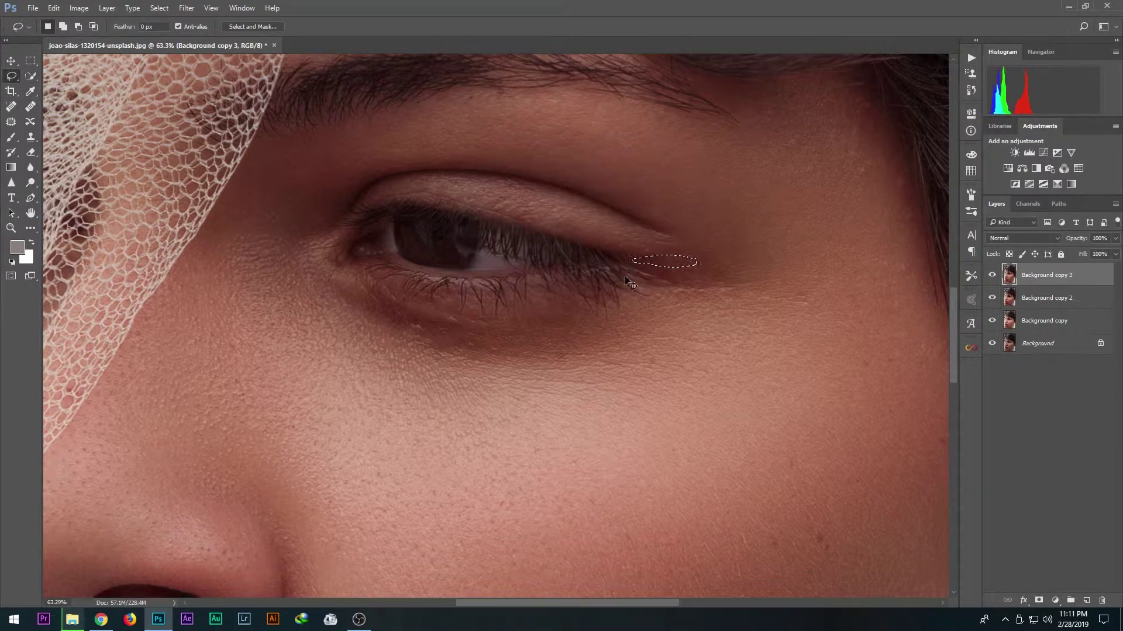
key(ctrl+d)
Zoom back out to the whole portrait and switch to the Move tool.
scroll(605, 314, down, 1)
scroll(580, 337, down, 3)
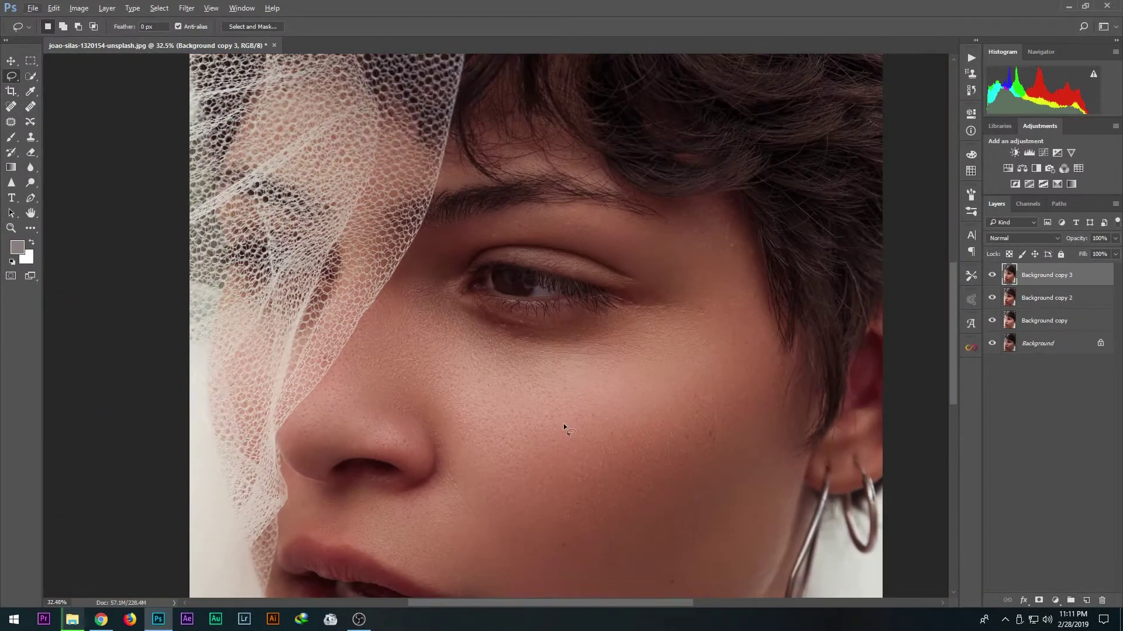
scroll(563, 423, down, 2)
scroll(623, 404, down, 3)
scroll(624, 404, down, 3)
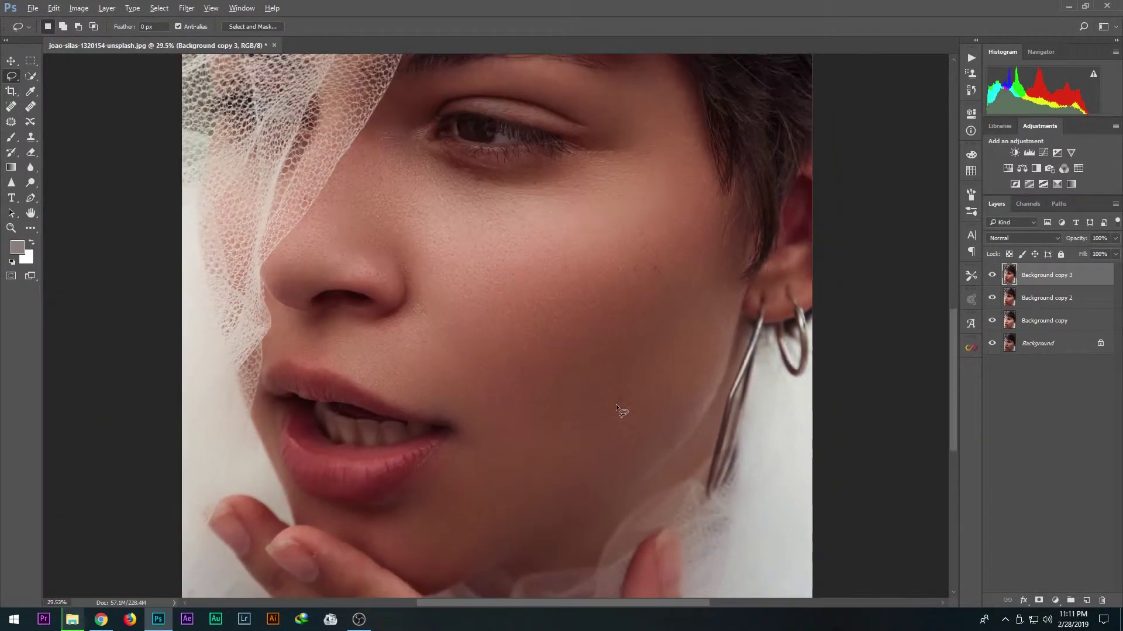
scroll(616, 405, down, 3)
scroll(434, 445, down, 3)
scroll(469, 427, down, 3)
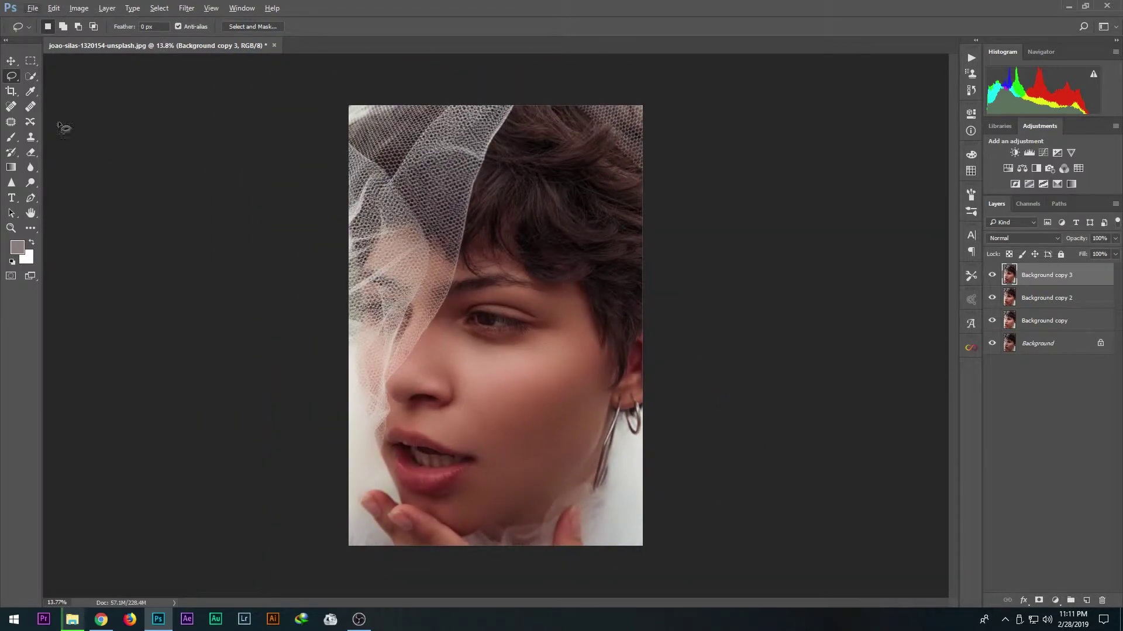
click(11, 60)
scroll(455, 318, down, 1)
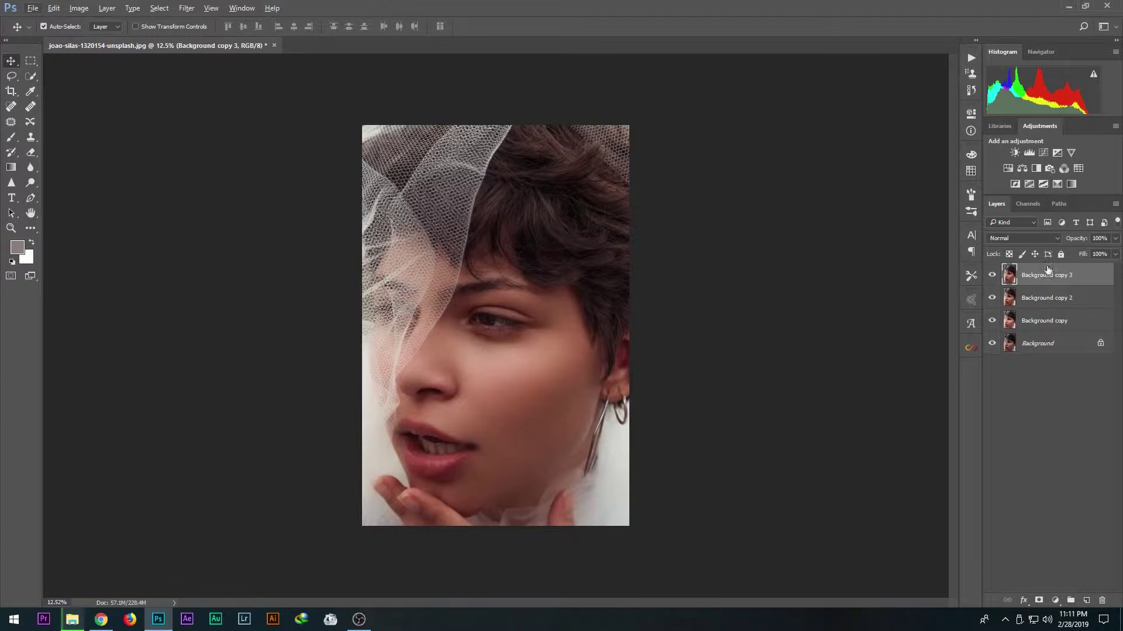
Add a Brightness/Contrast adjustment layer set to brightness -5 and contrast 8.
click(1014, 153)
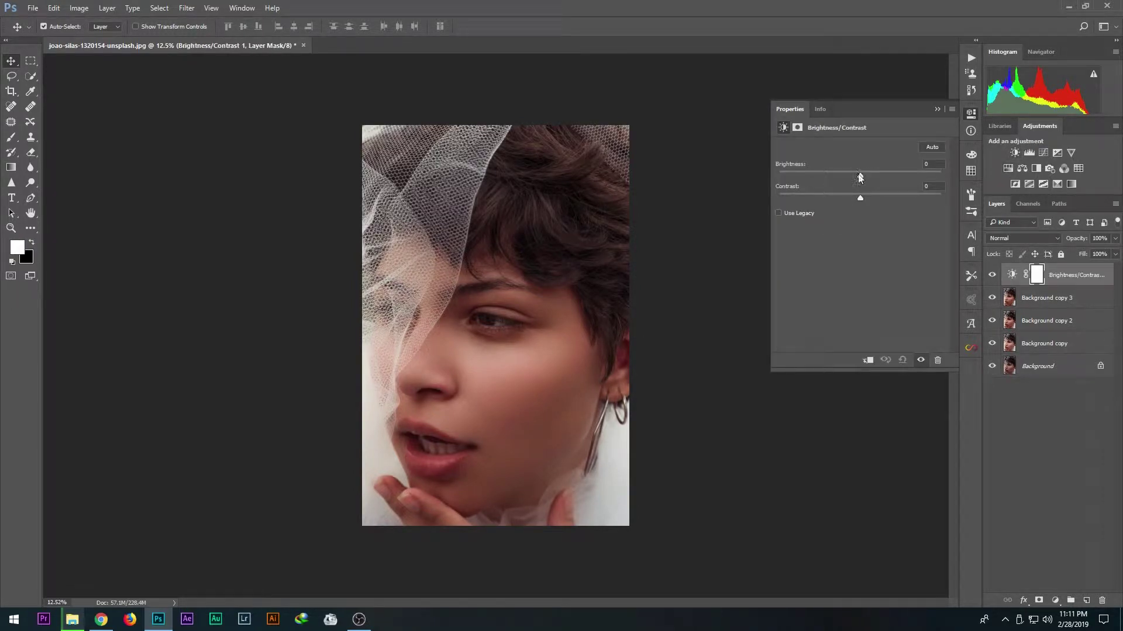
mouse_move(860, 174)
mouse_down()
mouse_move(849, 175)
mouse_move(868, 197)
mouse_move(868, 175)
mouse_move(857, 177)
mouse_move(865, 197)
mouse_up()
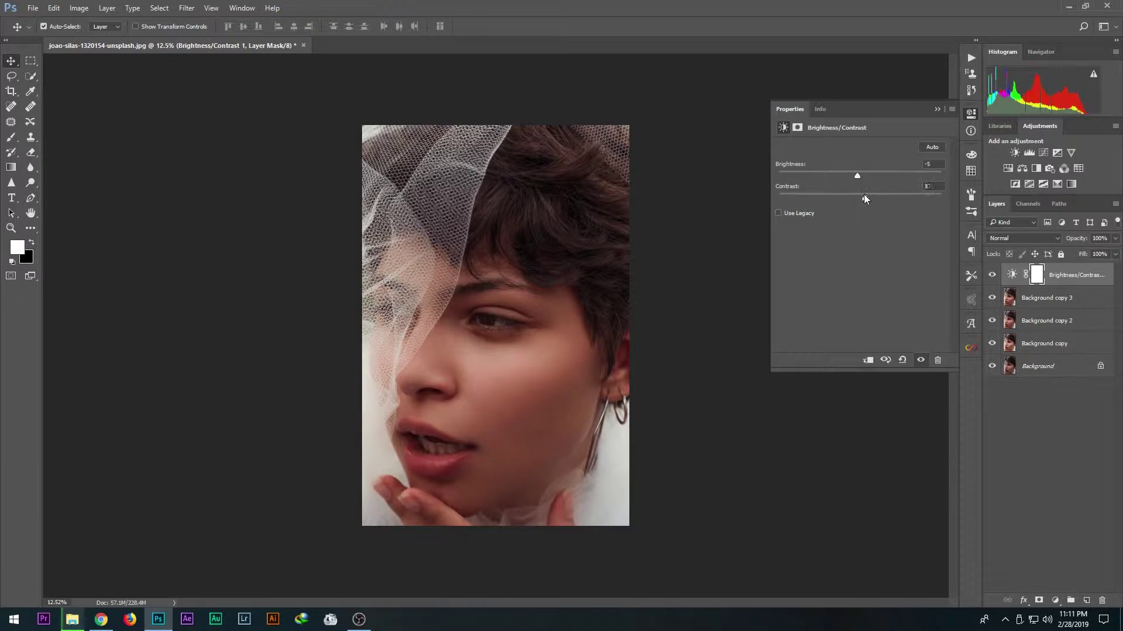
click(936, 110)
Add a Levels adjustment layer and delete the accidentally added Curves layer.
click(1040, 153)
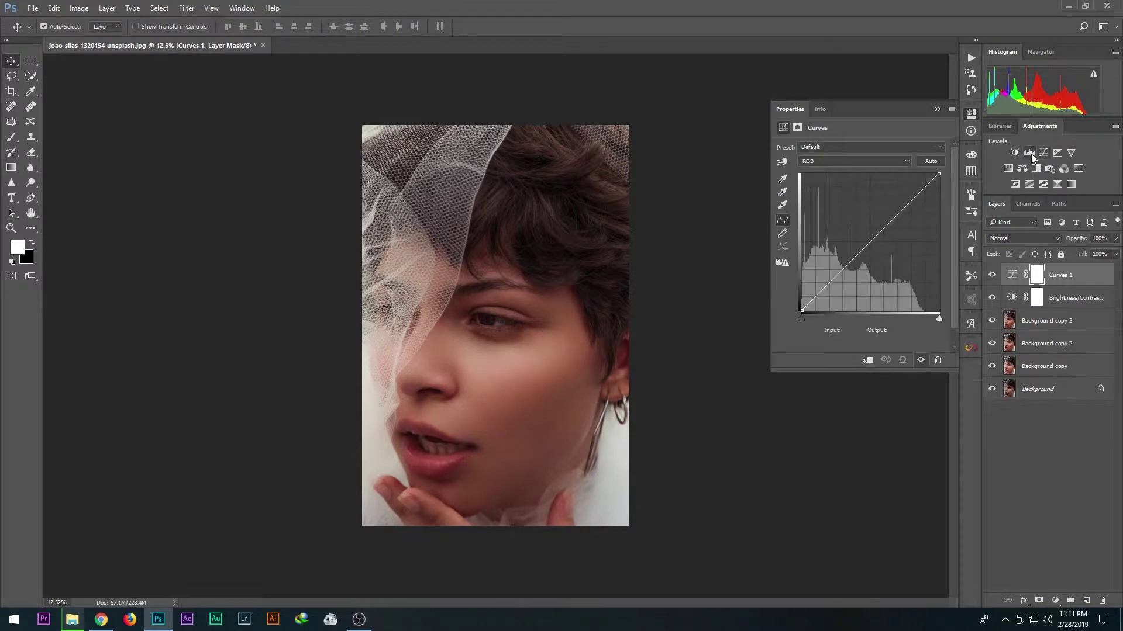
click(1031, 153)
click(1075, 310)
key(Delete)
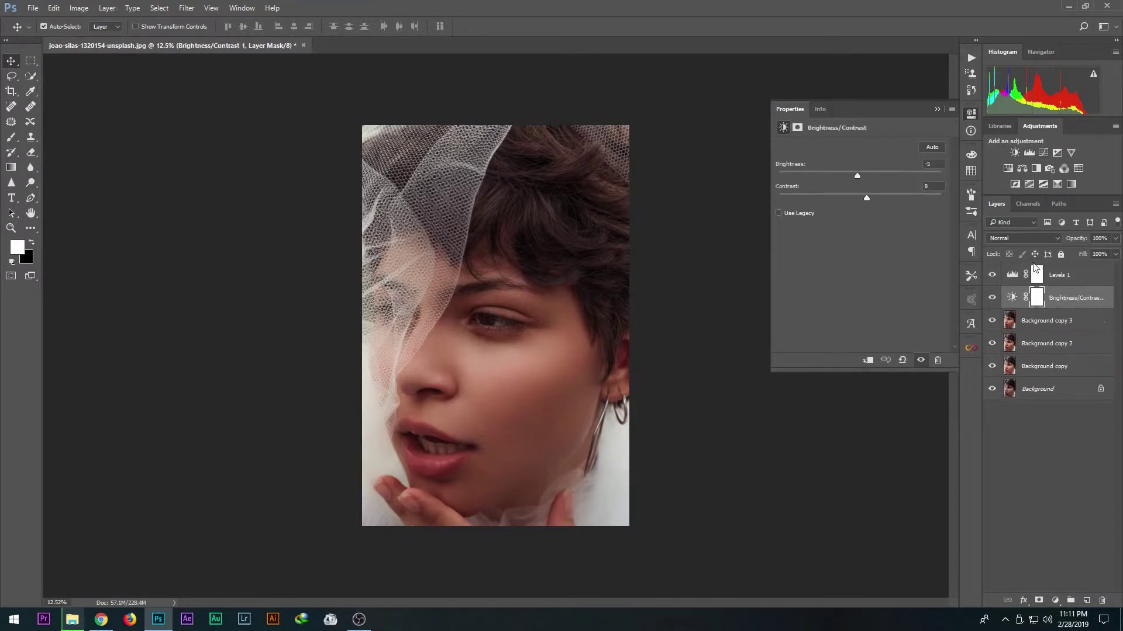
Set Levels input white to 227, midtones to 0.97 and output range to 7–252.
click(1059, 275)
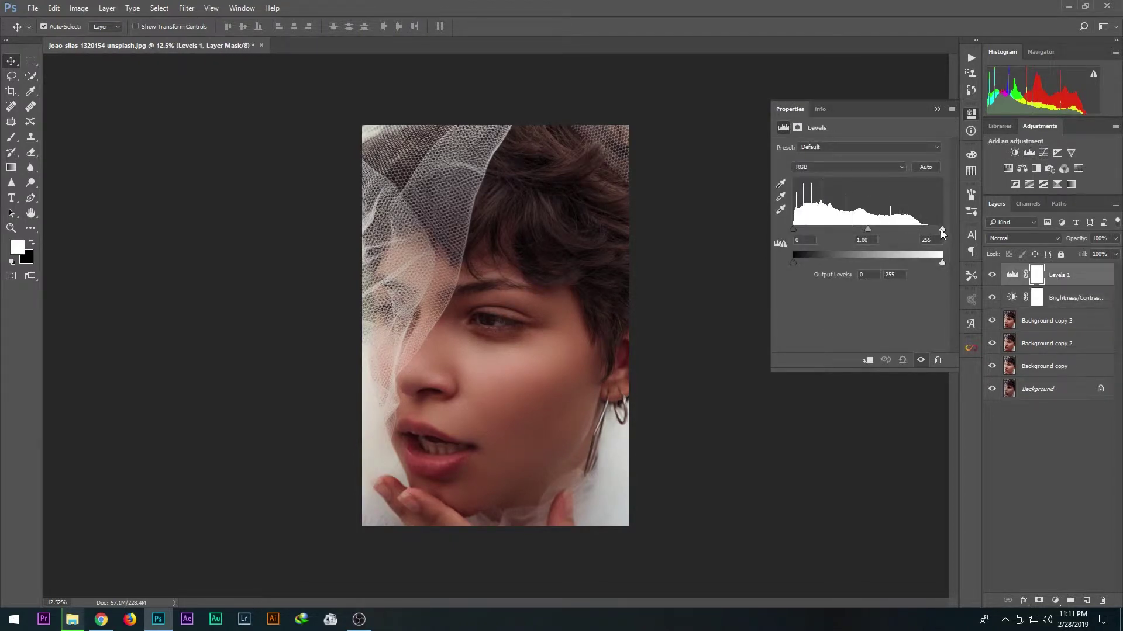
drag(941, 229, 795, 227)
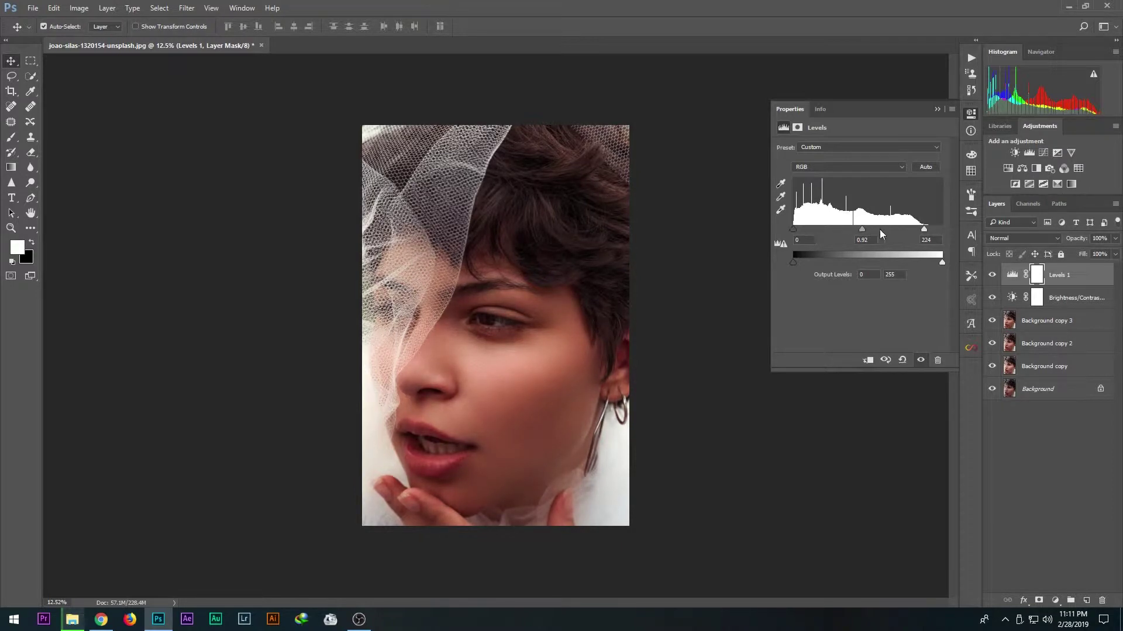
drag(924, 229, 925, 229)
drag(799, 263, 796, 263)
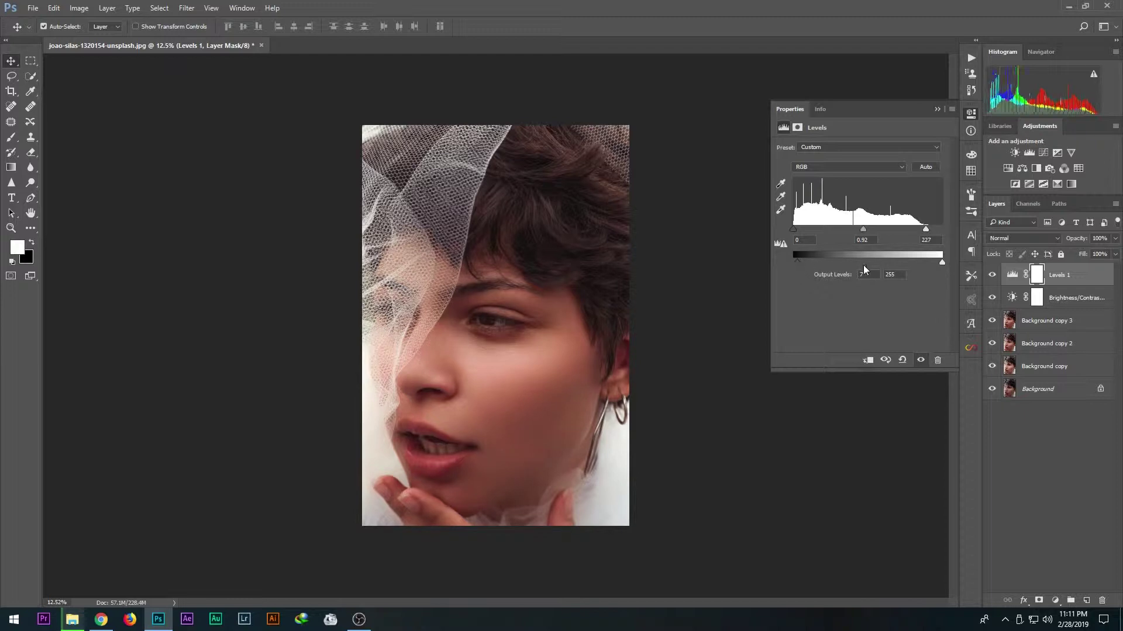
drag(939, 264, 941, 263)
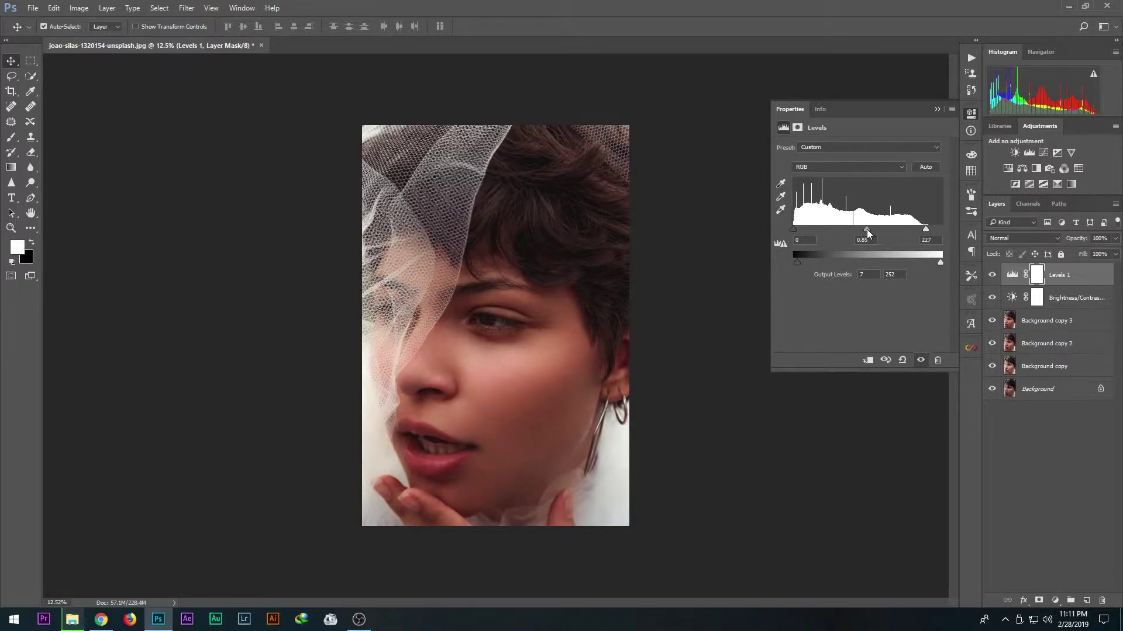
drag(867, 230, 860, 229)
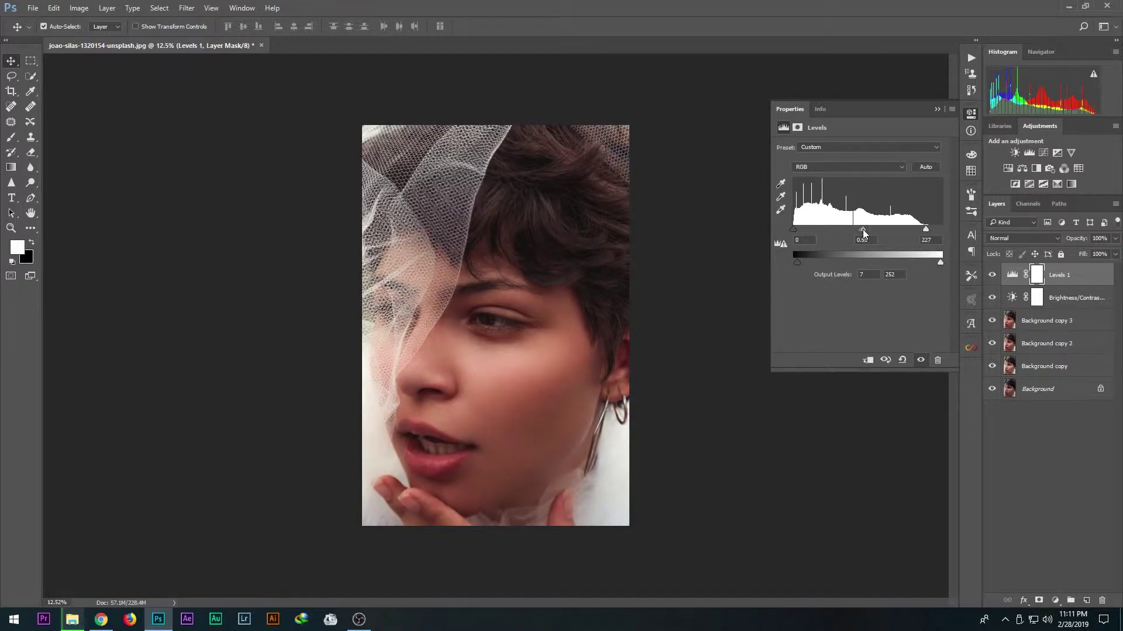
click(936, 109)
Add a Curves layer, trim the RGB curve endpoints, then move the Red white and black points in.
click(1042, 153)
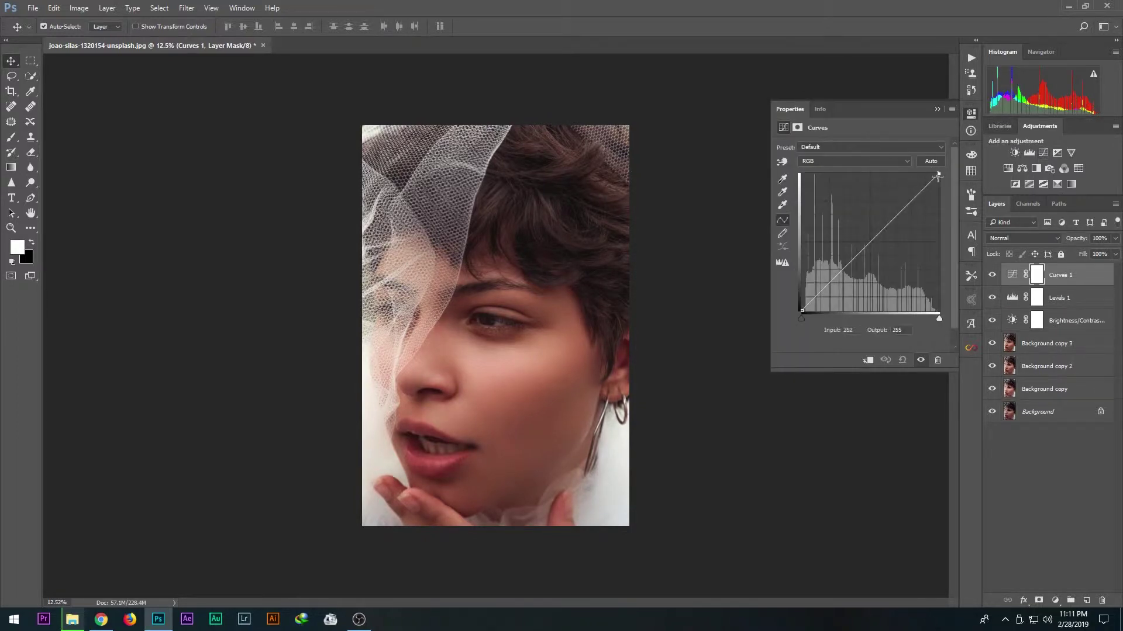
drag(936, 175, 938, 181)
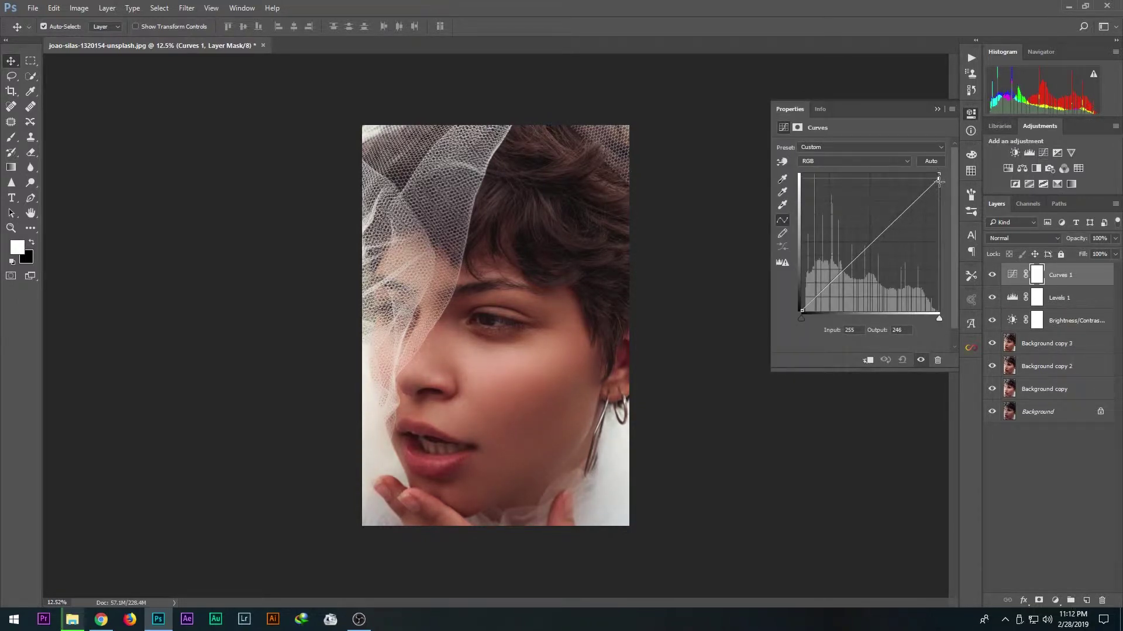
drag(929, 191, 927, 189)
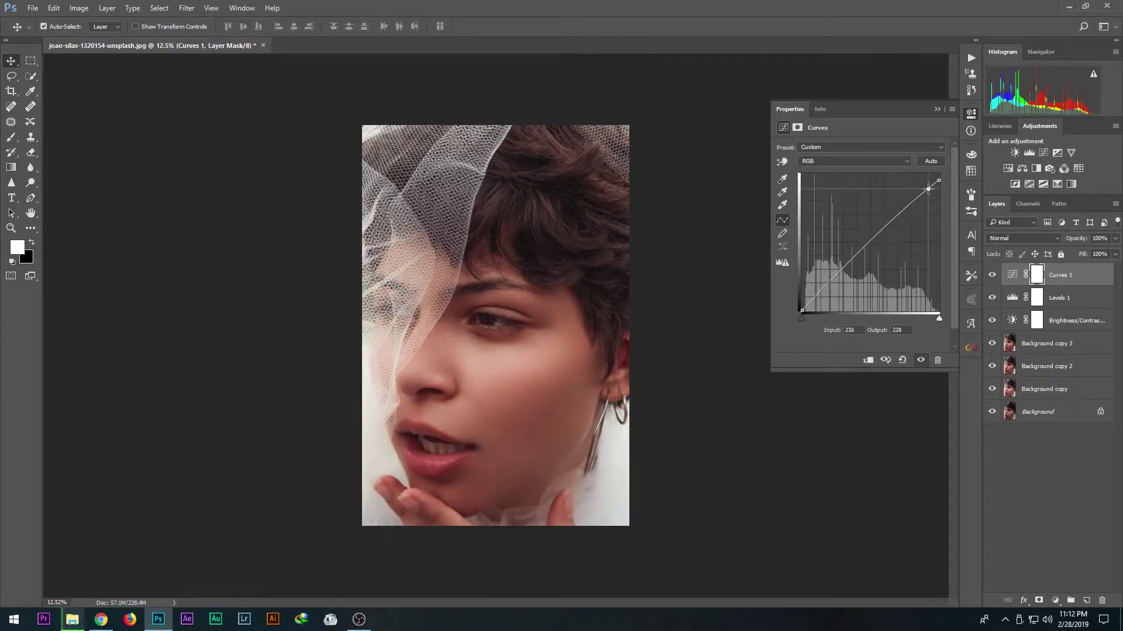
drag(801, 311, 806, 312)
click(896, 162)
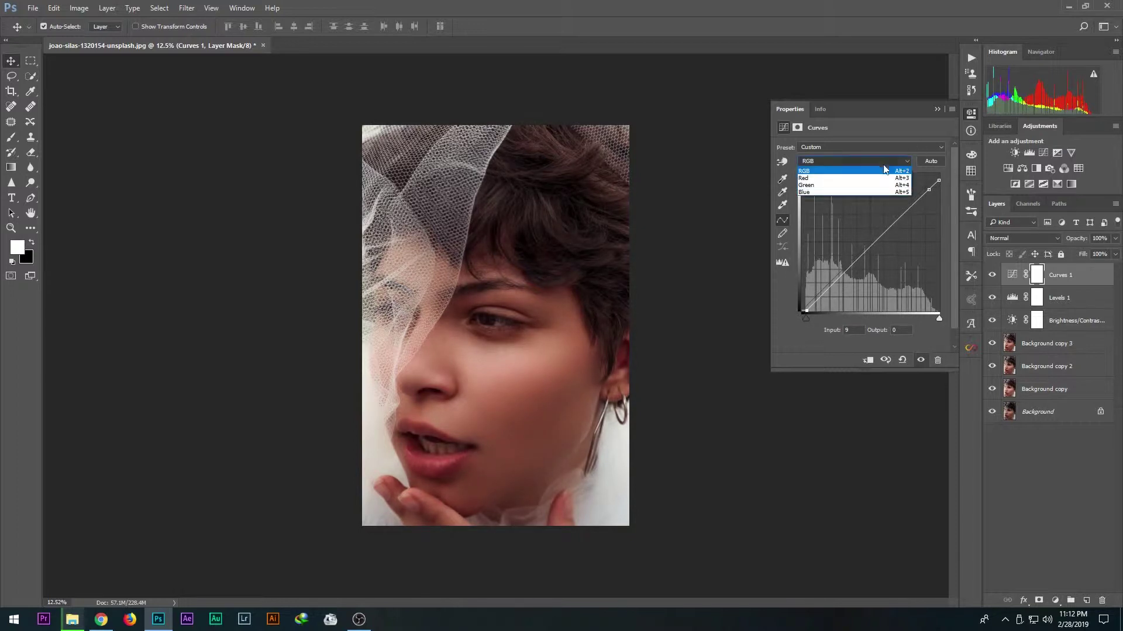
click(896, 178)
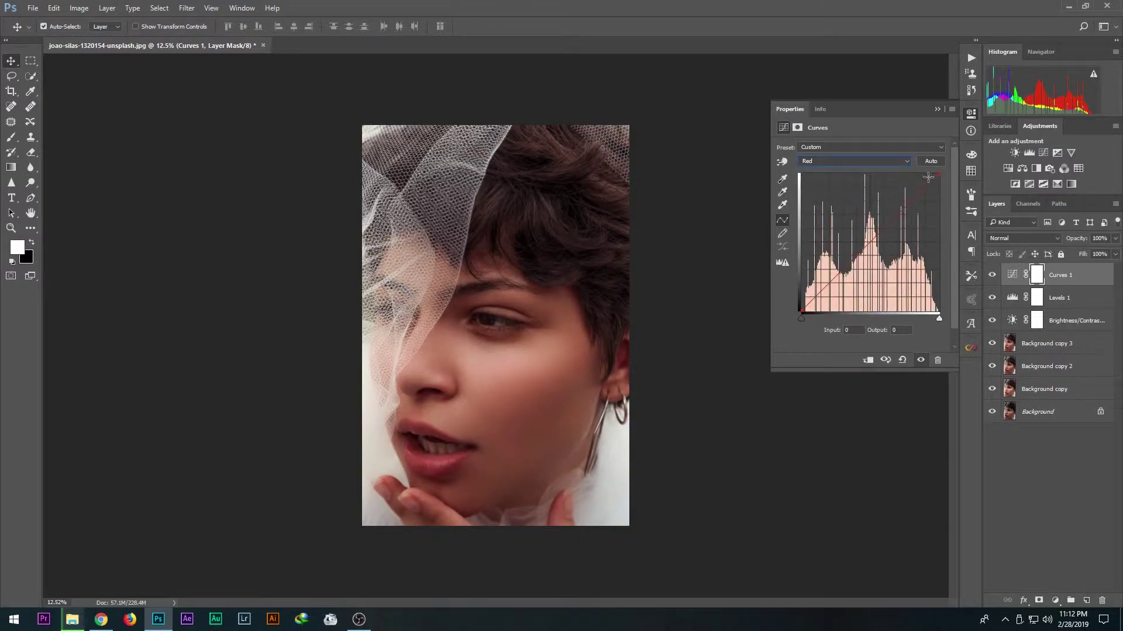
drag(939, 174, 921, 186)
drag(801, 311, 798, 305)
Adjust the Green and Blue curve endpoints for a subtly pinker tone.
click(844, 161)
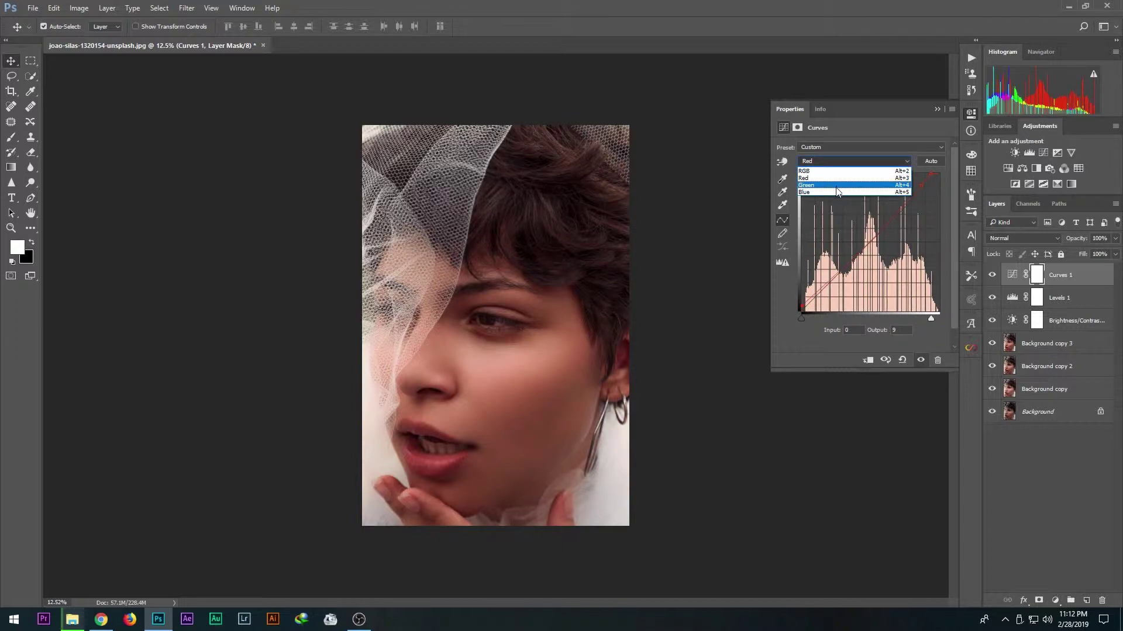
click(836, 186)
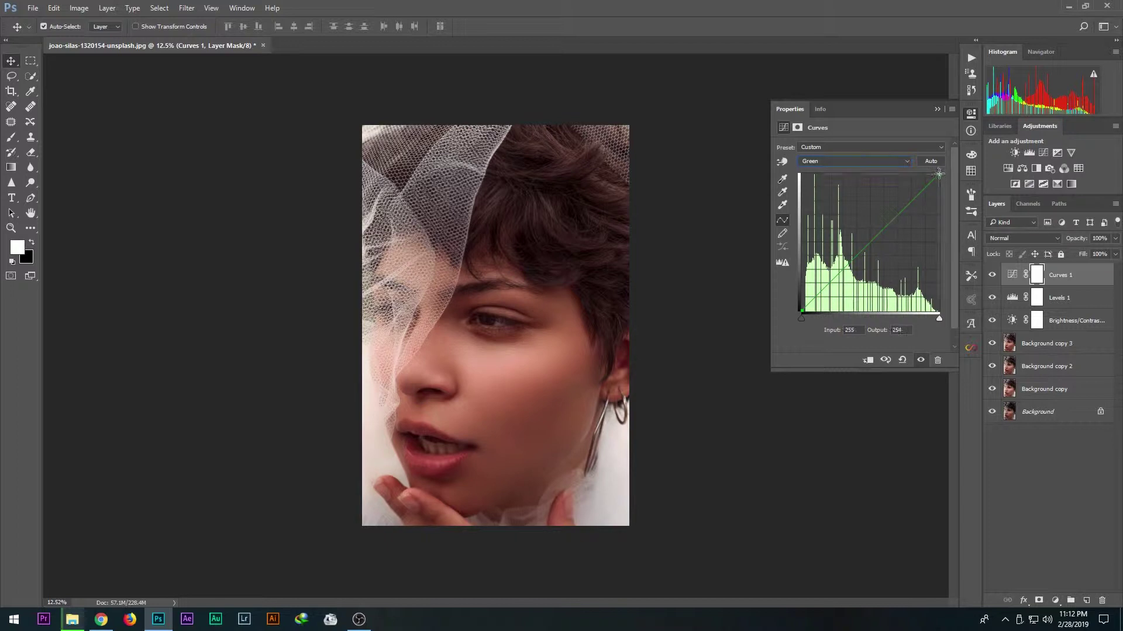
drag(939, 174, 941, 180)
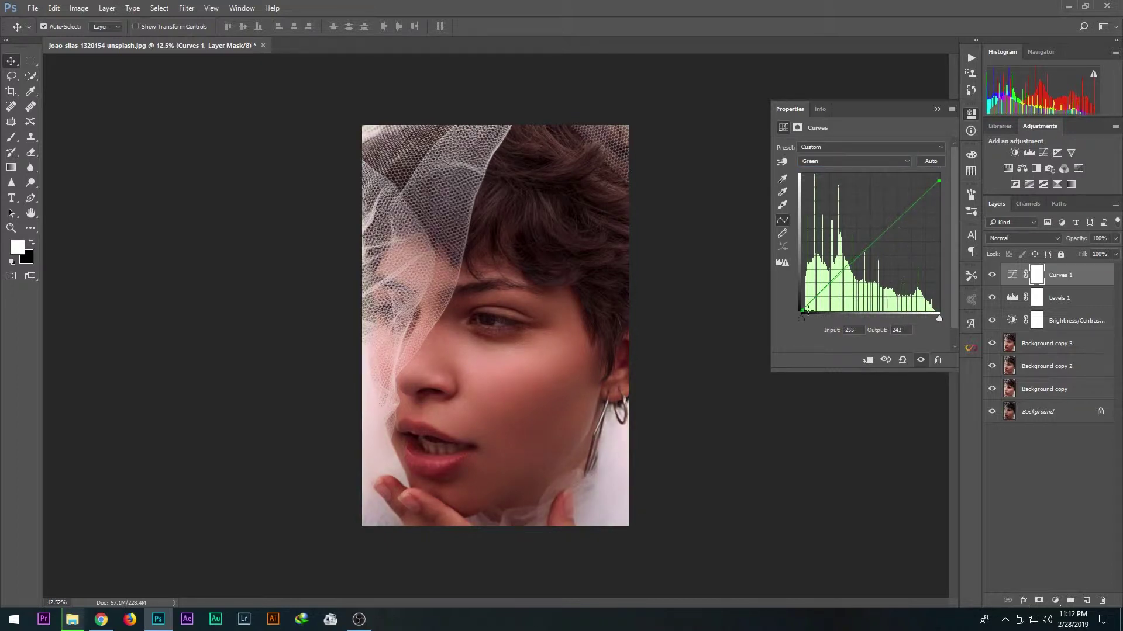
drag(801, 310, 792, 307)
drag(930, 193, 900, 149)
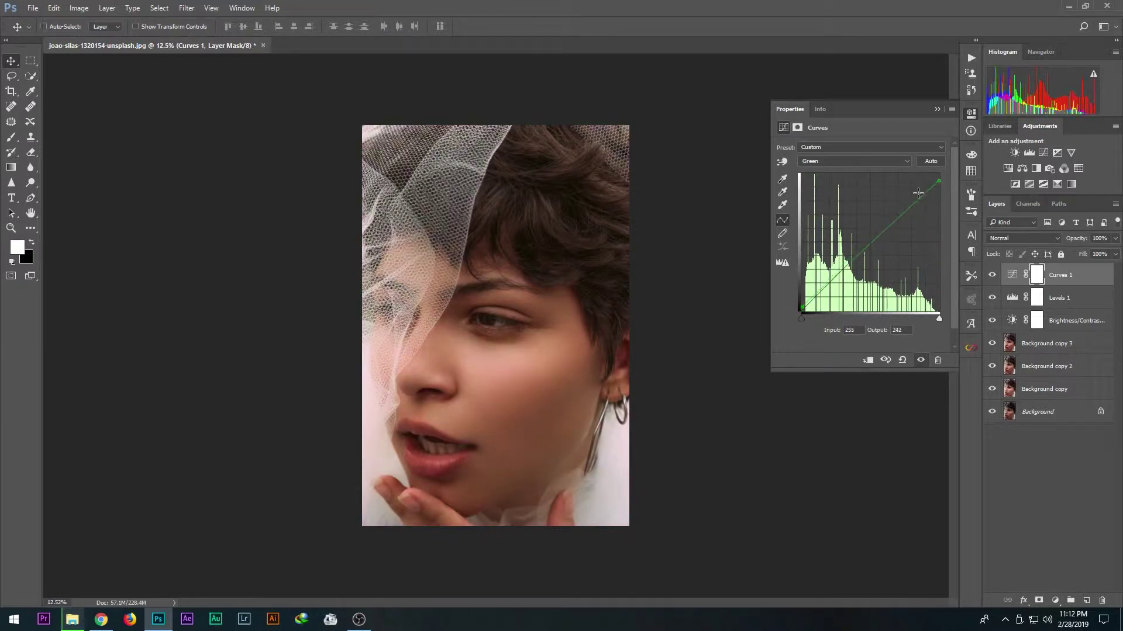
click(900, 162)
click(869, 192)
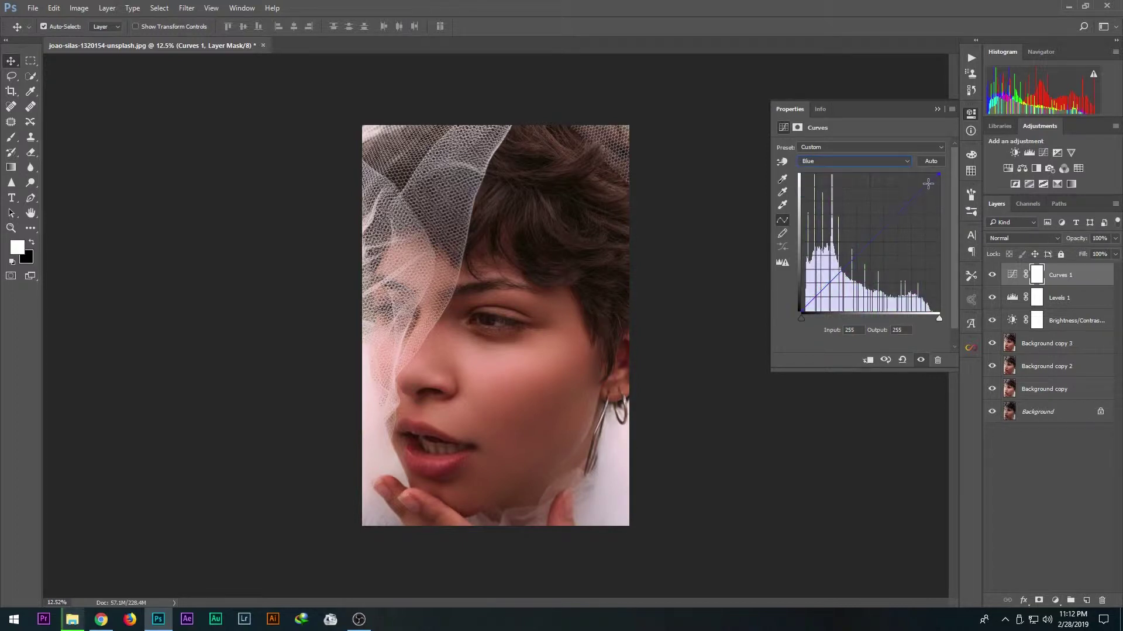
drag(937, 174, 928, 179)
drag(800, 317, 803, 313)
click(937, 110)
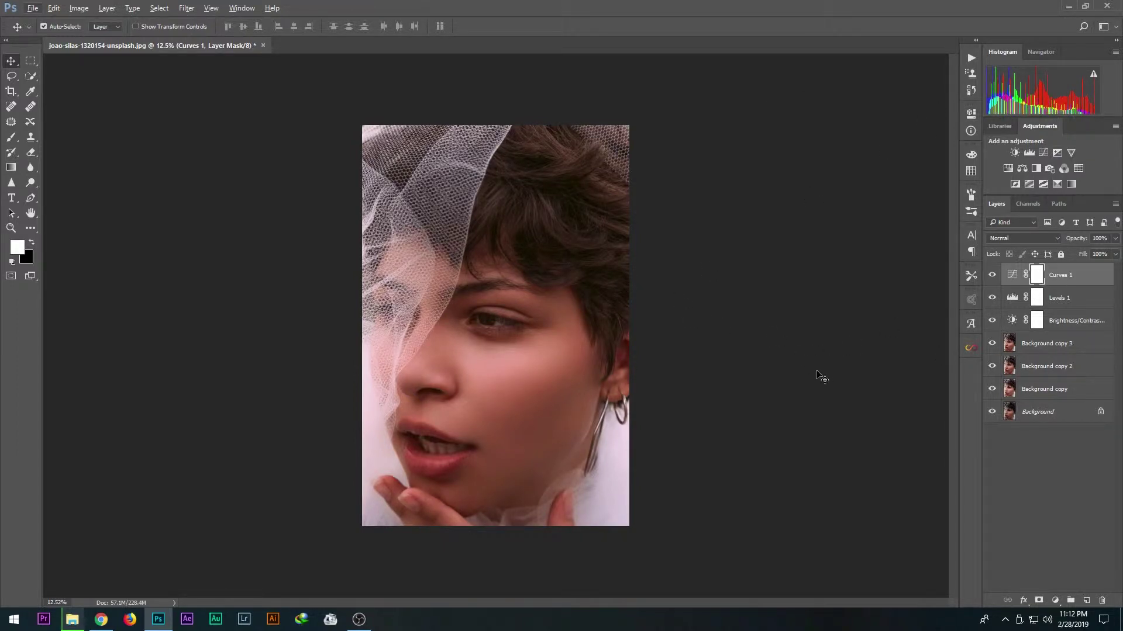
Add a Hue/Saturation adjustment layer and lower the Master saturation.
scroll(654, 354, down, 2)
scroll(654, 354, up, 2)
scroll(502, 373, up, 2)
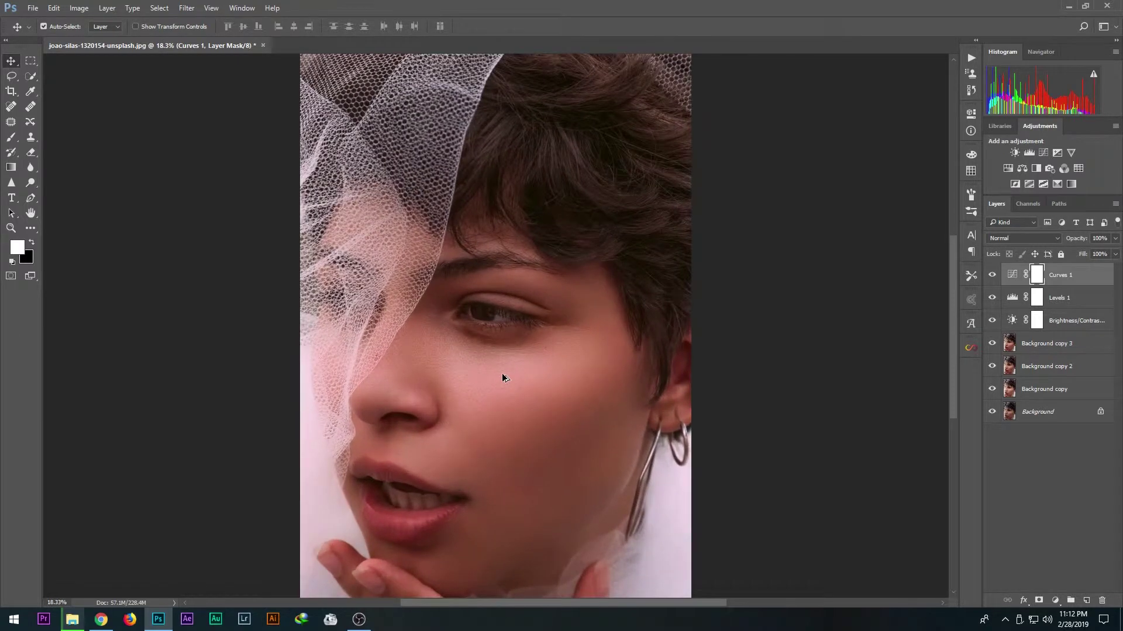
scroll(501, 373, down, 1)
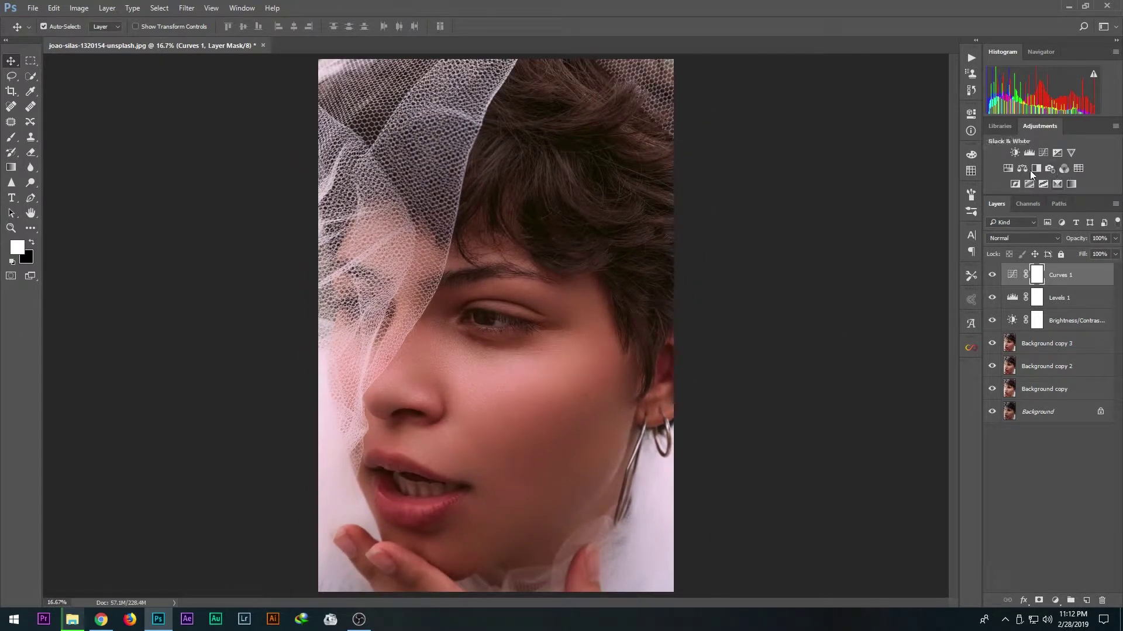
click(1008, 169)
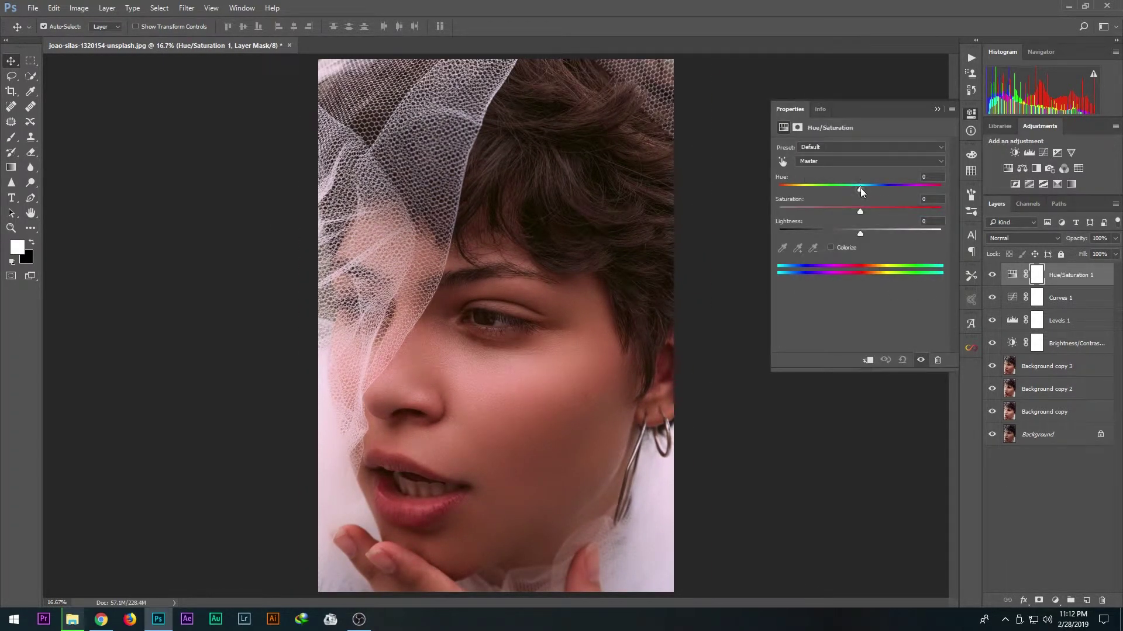
mouse_move(860, 211)
mouse_down()
mouse_move(836, 212)
mouse_move(850, 216)
mouse_up()
key(ctrl+minus)
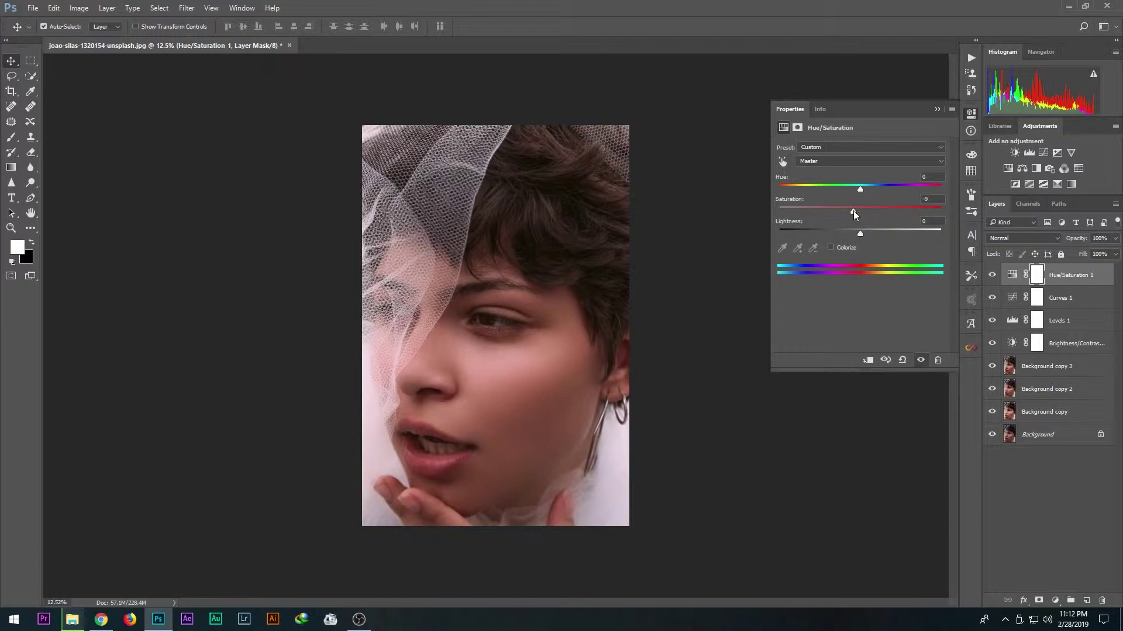
Slightly desaturate the Reds and slightly boost the Yellows' saturation.
click(840, 161)
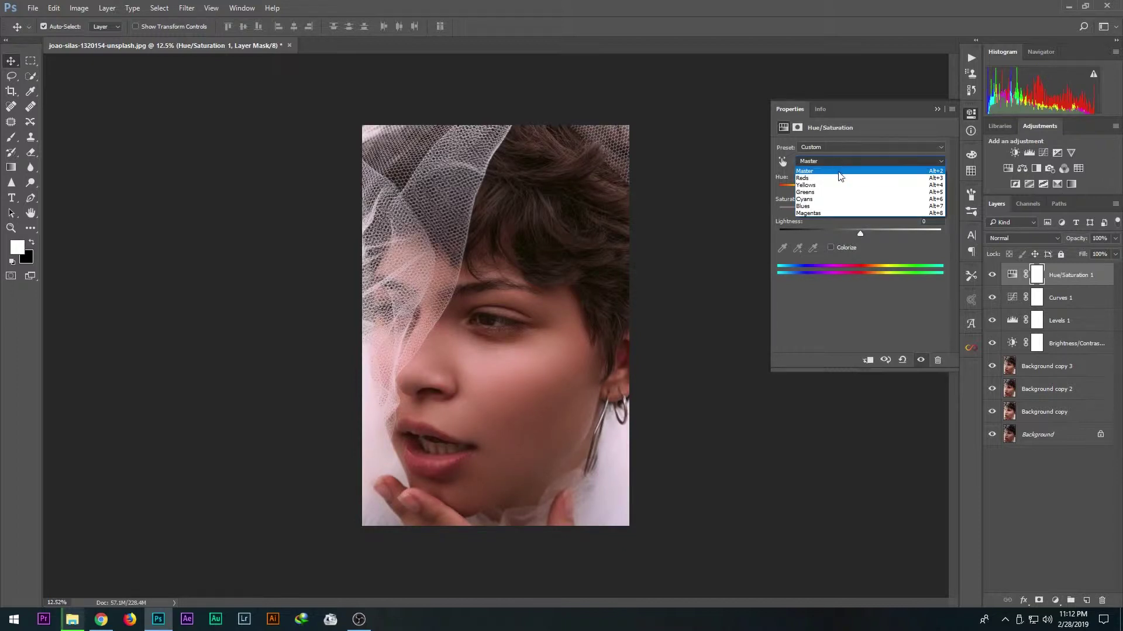
click(839, 178)
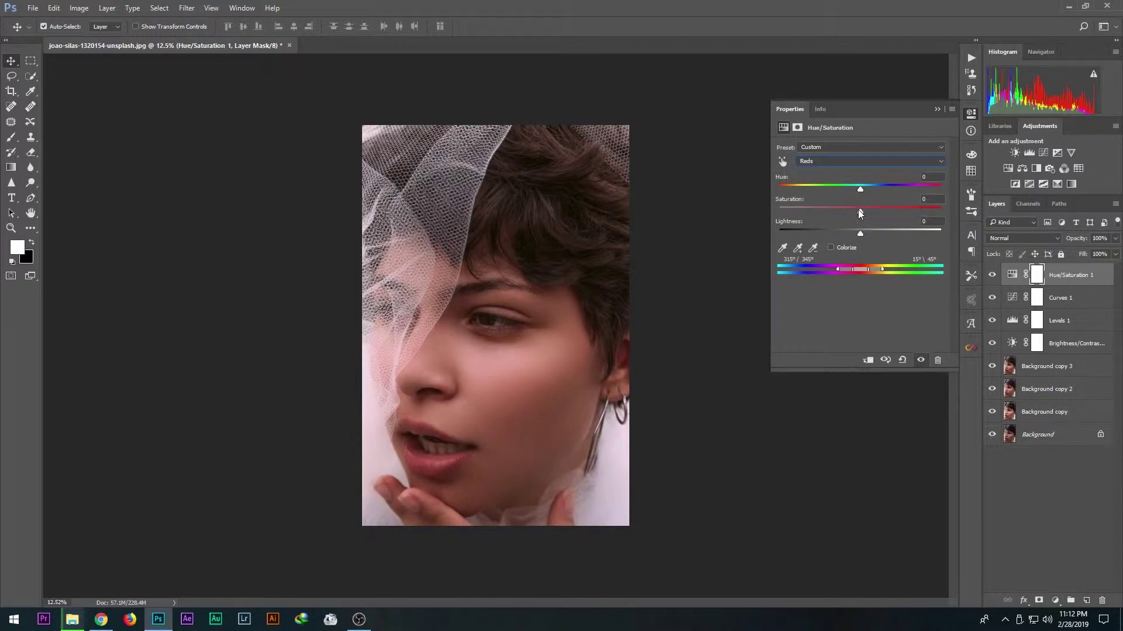
drag(859, 210, 853, 212)
click(858, 160)
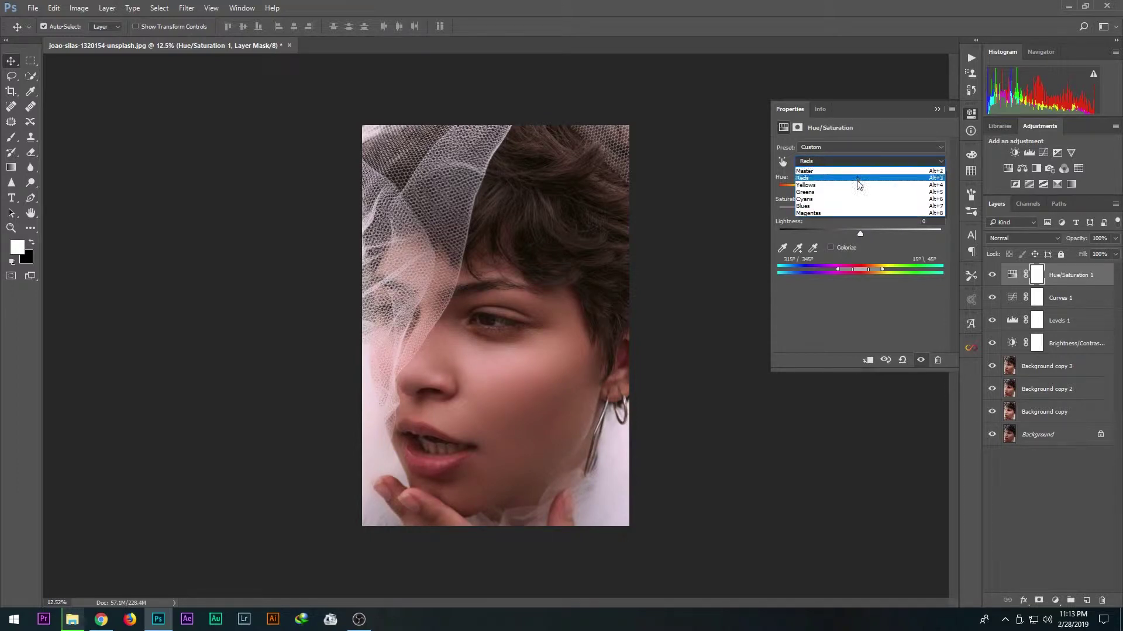
click(858, 184)
drag(859, 209, 864, 212)
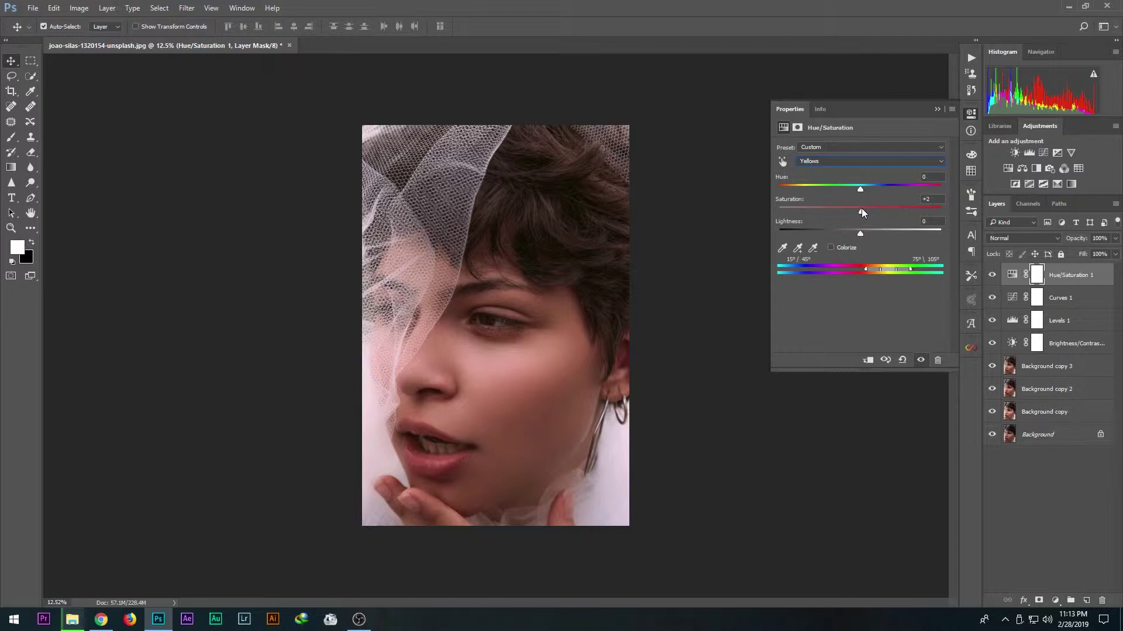
Boost saturation of the Cyans and Magentas, leaving Greens and Blues unchanged.
click(857, 161)
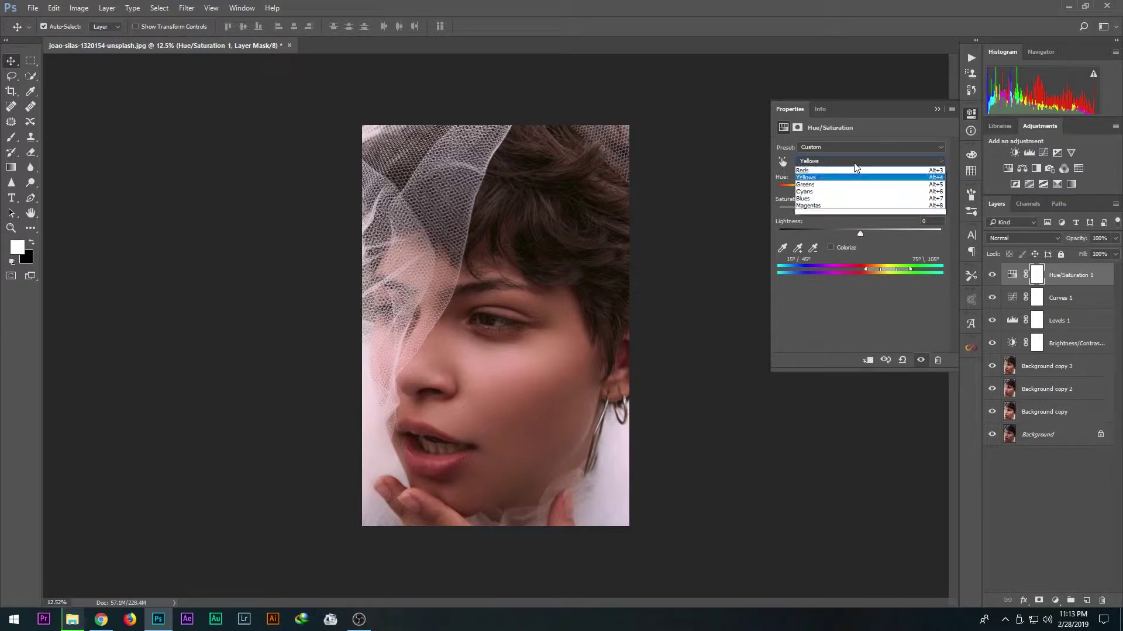
click(855, 194)
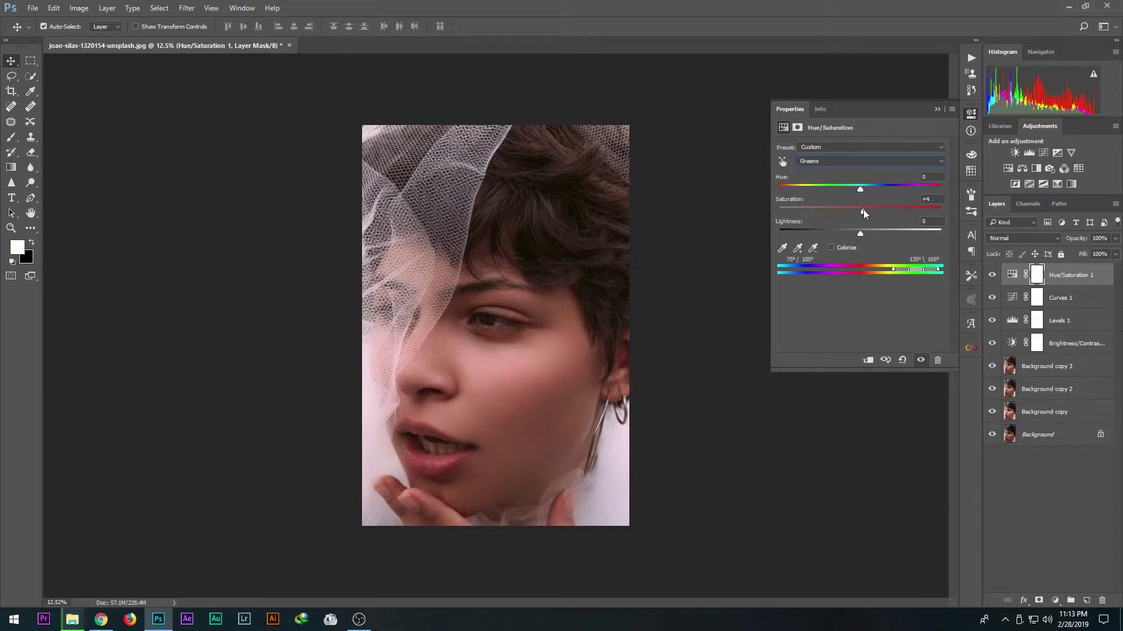
click(855, 163)
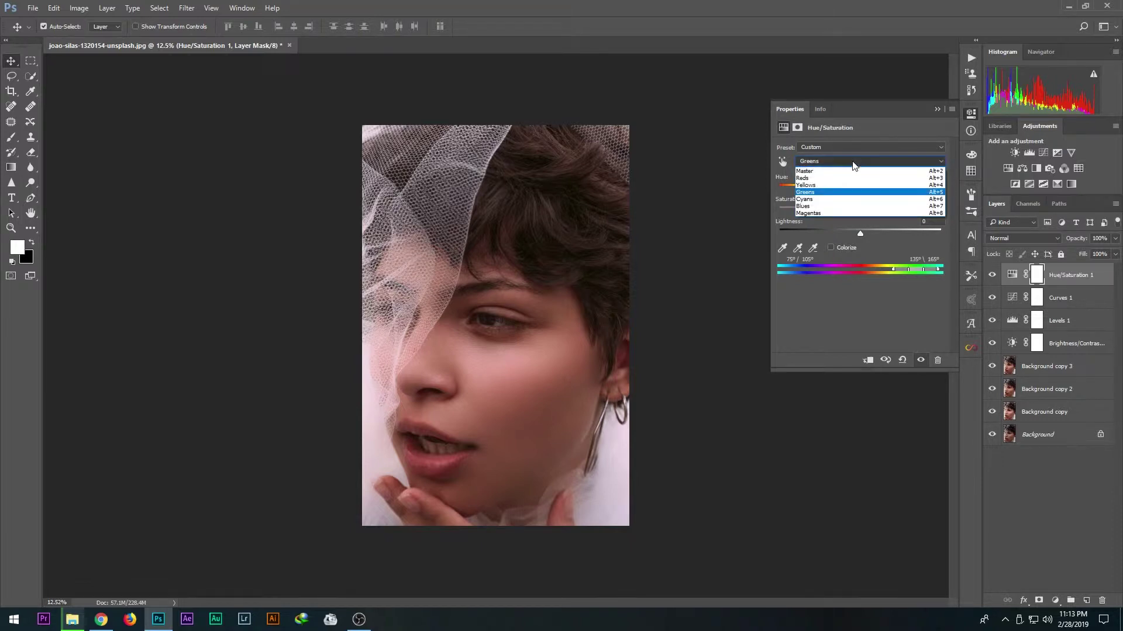
click(857, 205)
drag(858, 209, 868, 209)
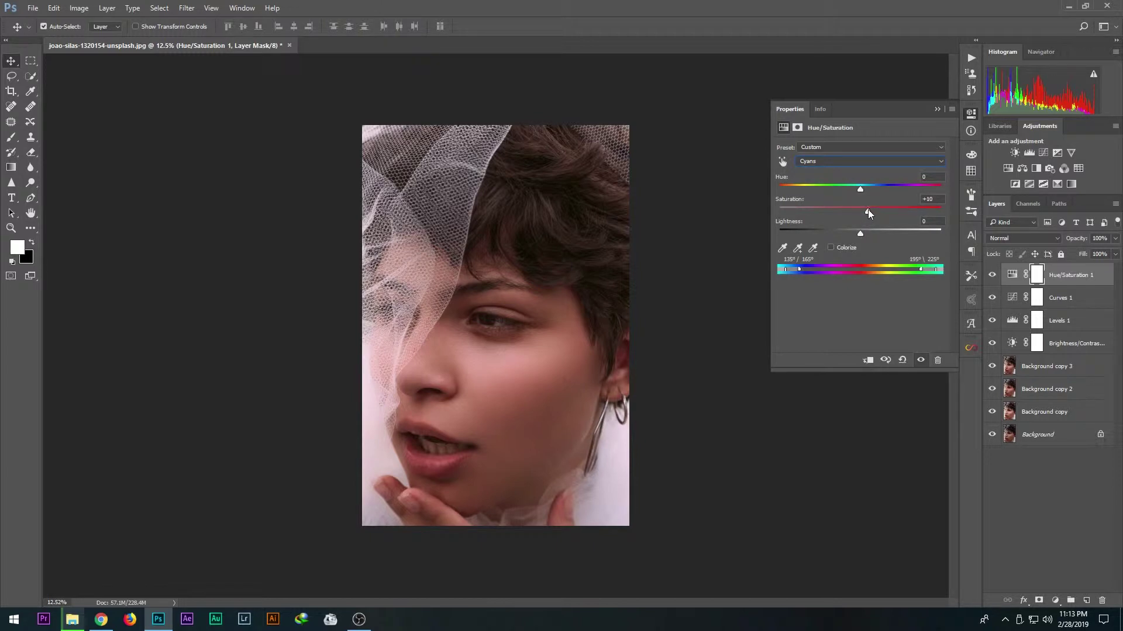
click(848, 163)
click(852, 212)
click(847, 164)
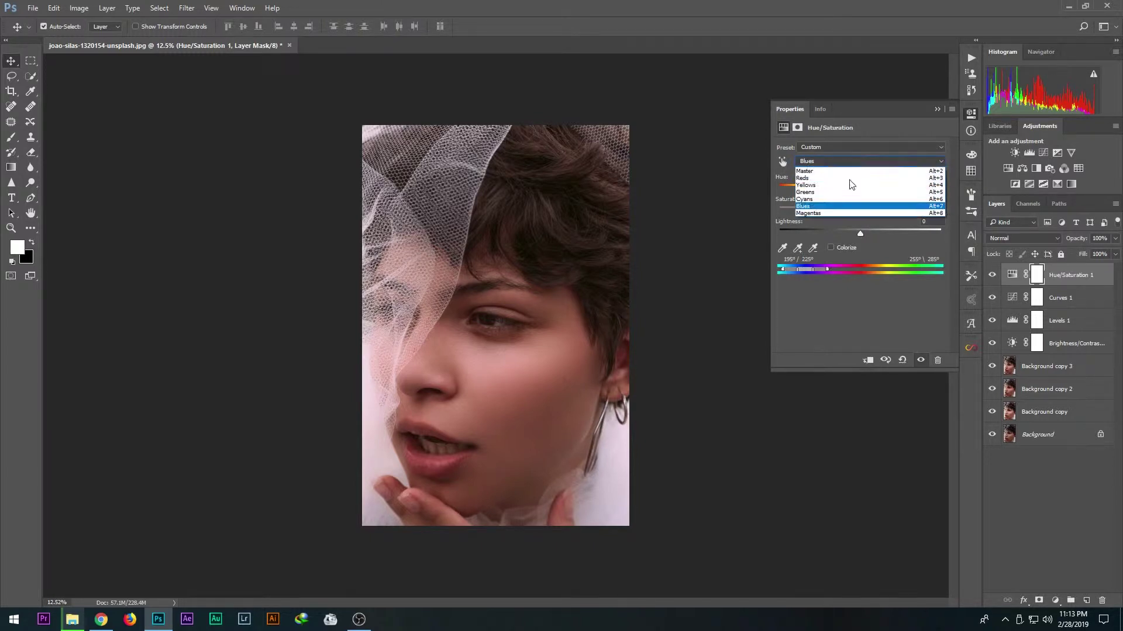
click(854, 211)
drag(861, 212, 867, 210)
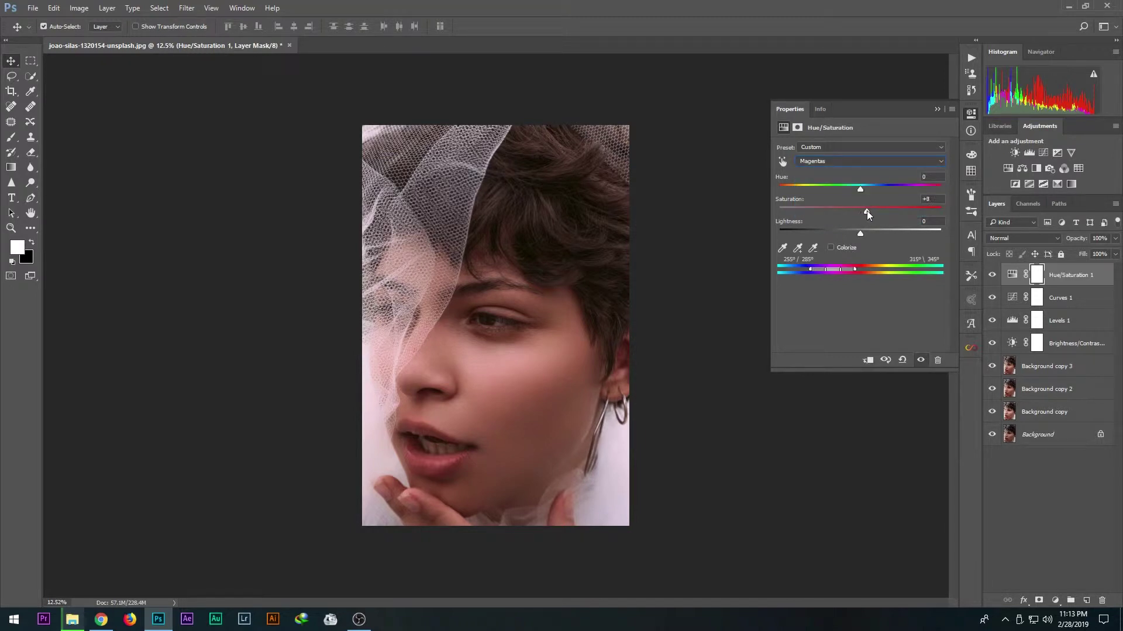
click(936, 110)
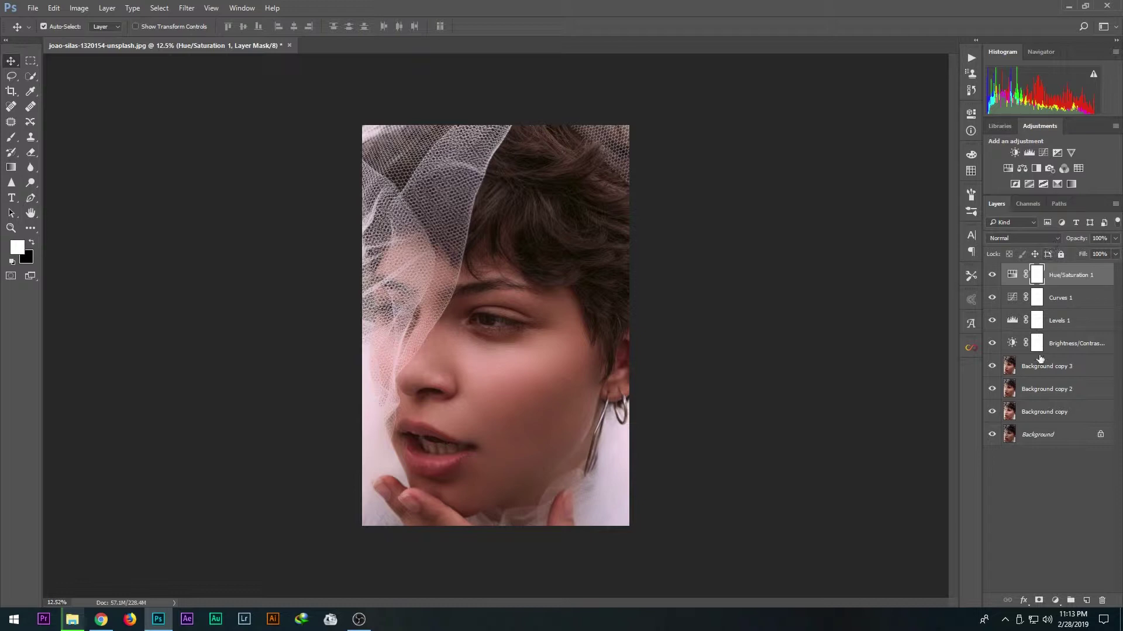
Stamp all visible layers into a new Layer 1 and duplicate it as Layer 1 copy.
key(ctrl)
key(ctrl+shift+alt+e)
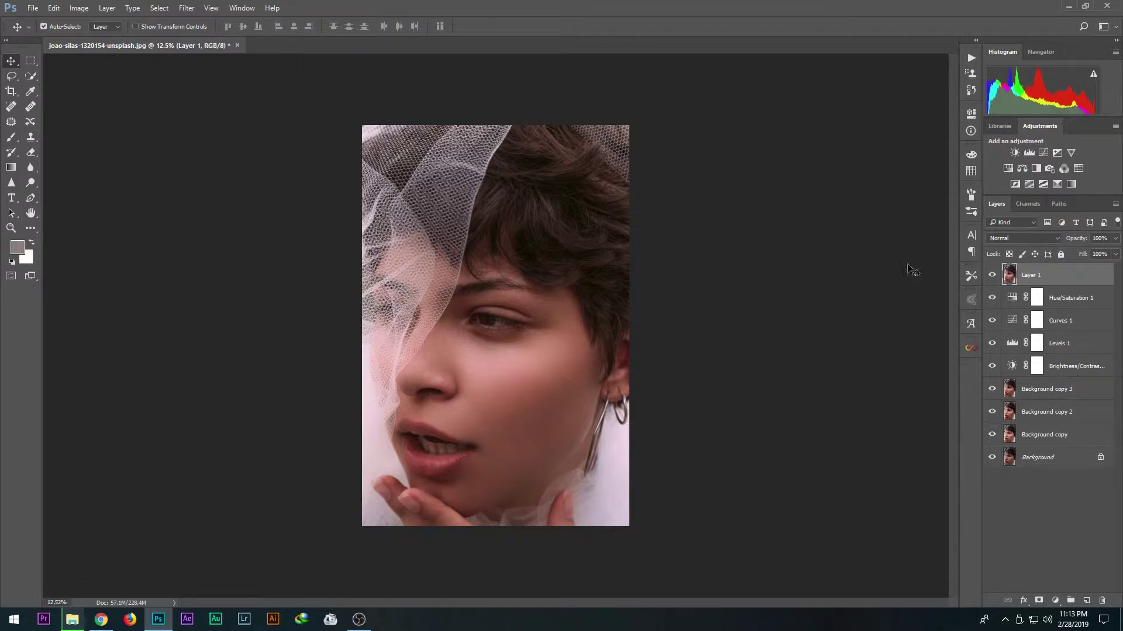
key(ctrl+j)
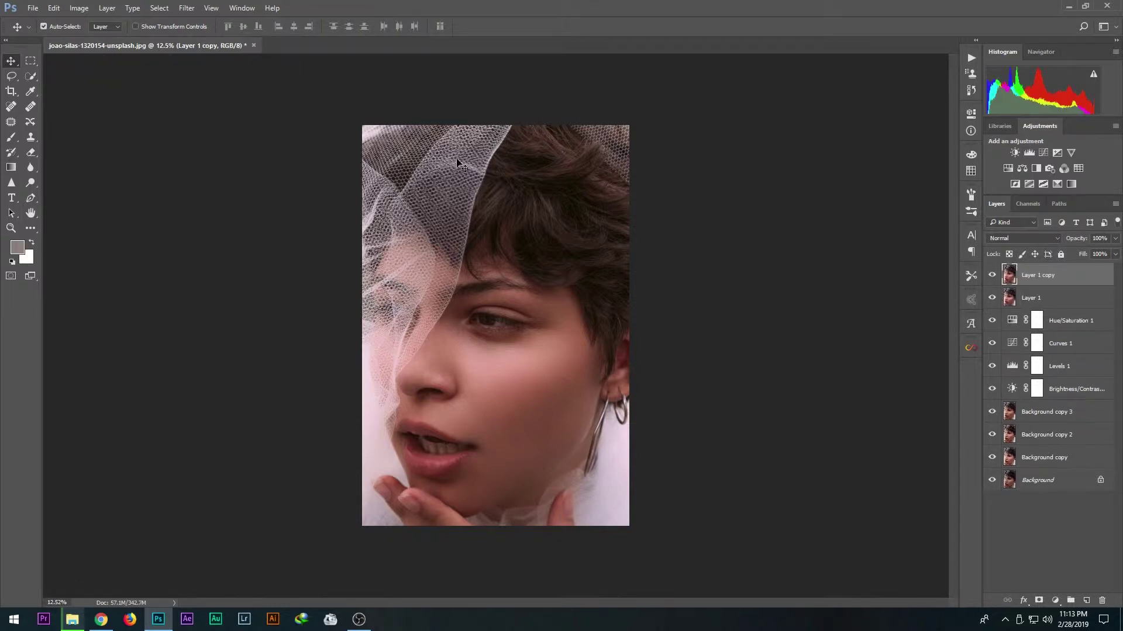
scroll(559, 344, up, 2)
scroll(539, 369, up, 2)
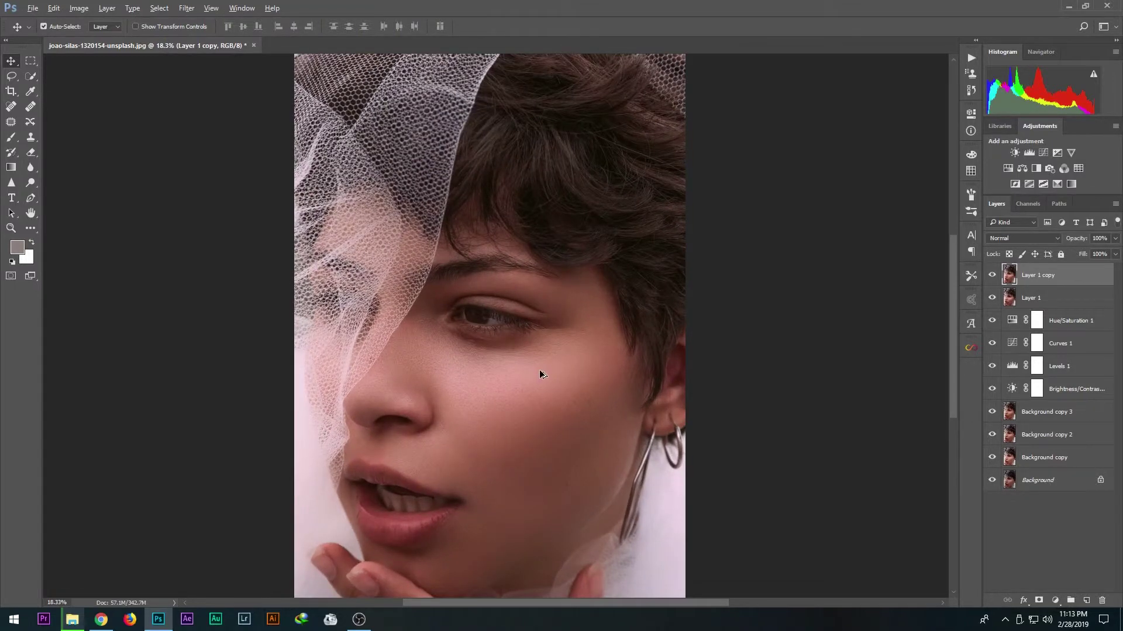
scroll(548, 369, up, 2)
scroll(526, 363, up, 2)
scroll(526, 364, up, 2)
scroll(536, 359, up, 1)
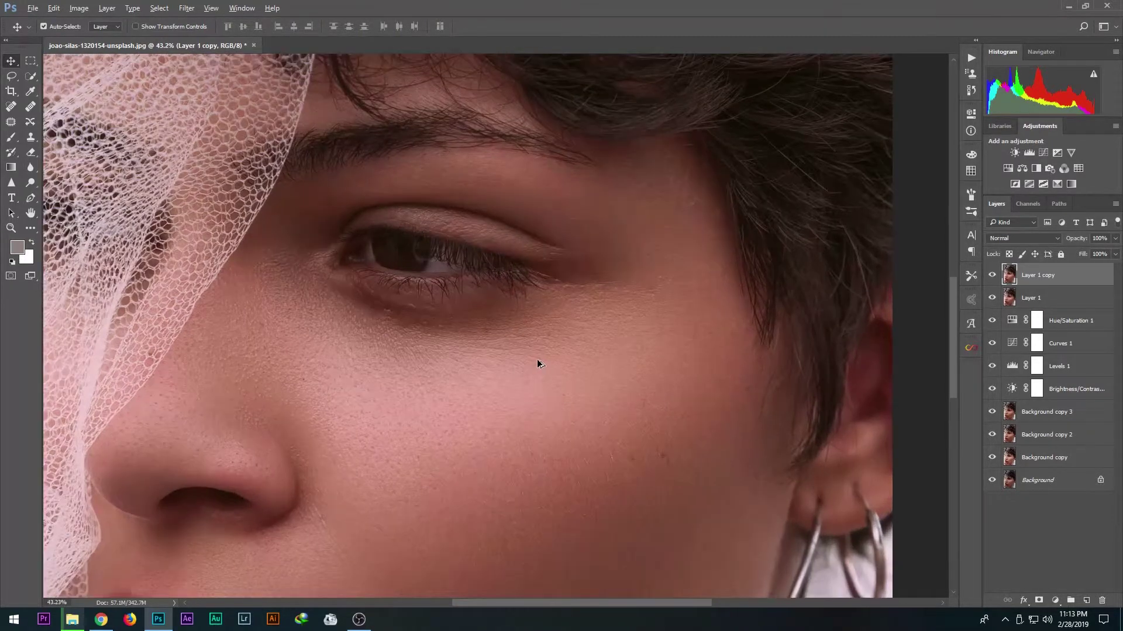
scroll(529, 359, down, 1)
scroll(419, 342, down, 2)
scroll(418, 342, down, 2)
scroll(415, 328, down, 2)
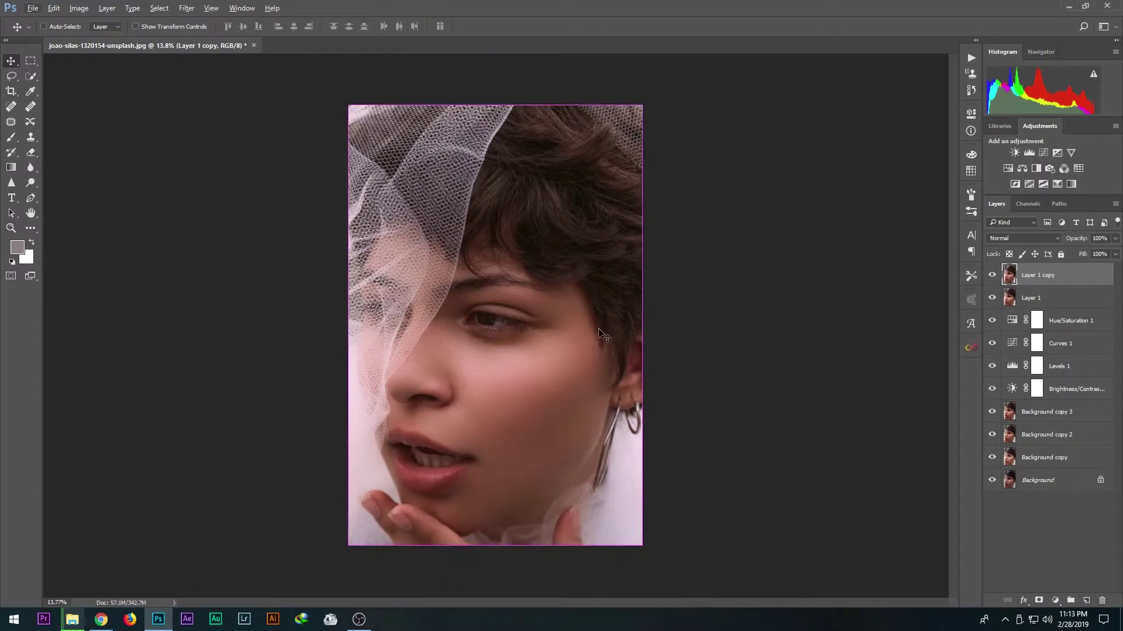
Invert Layer 1 copy and set its blend mode to Vivid Light.
key(ctrl+i)
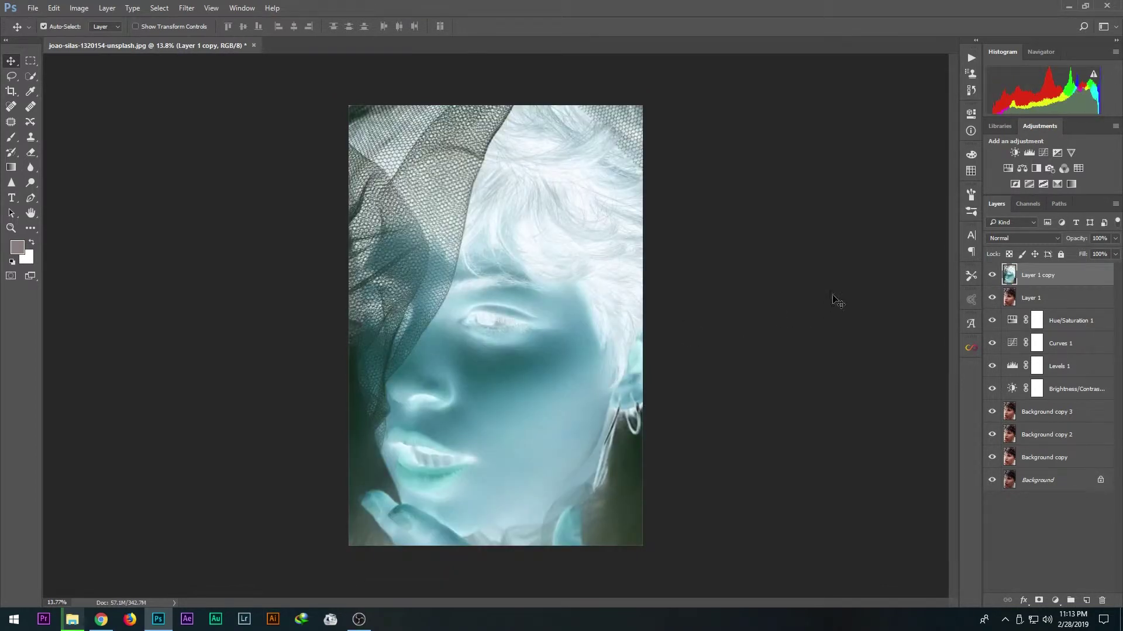
click(998, 237)
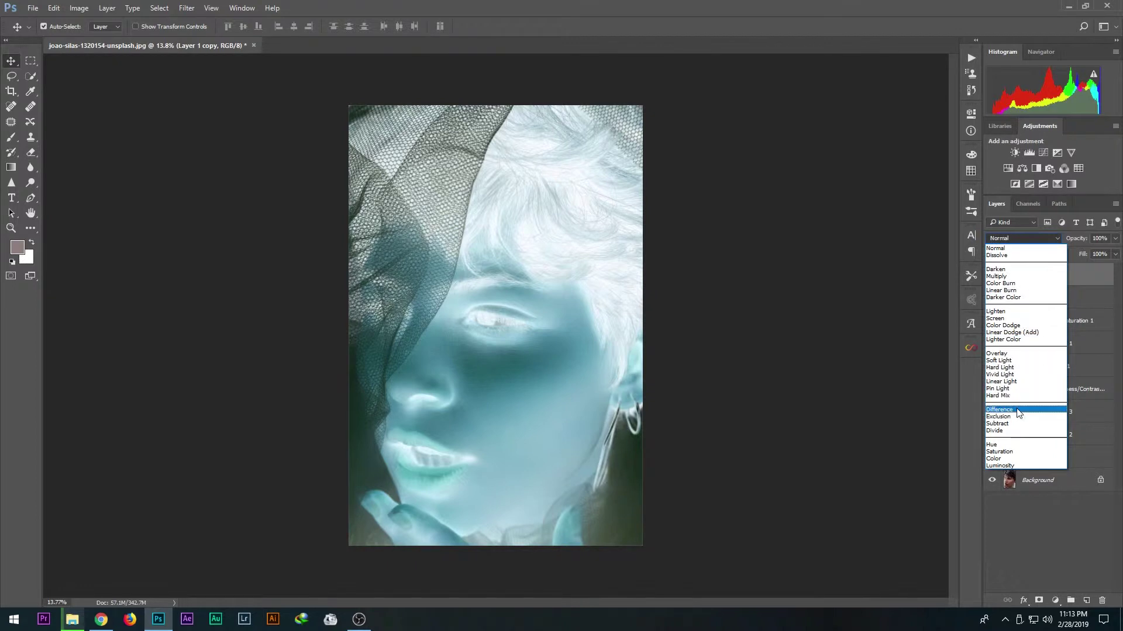
click(1015, 375)
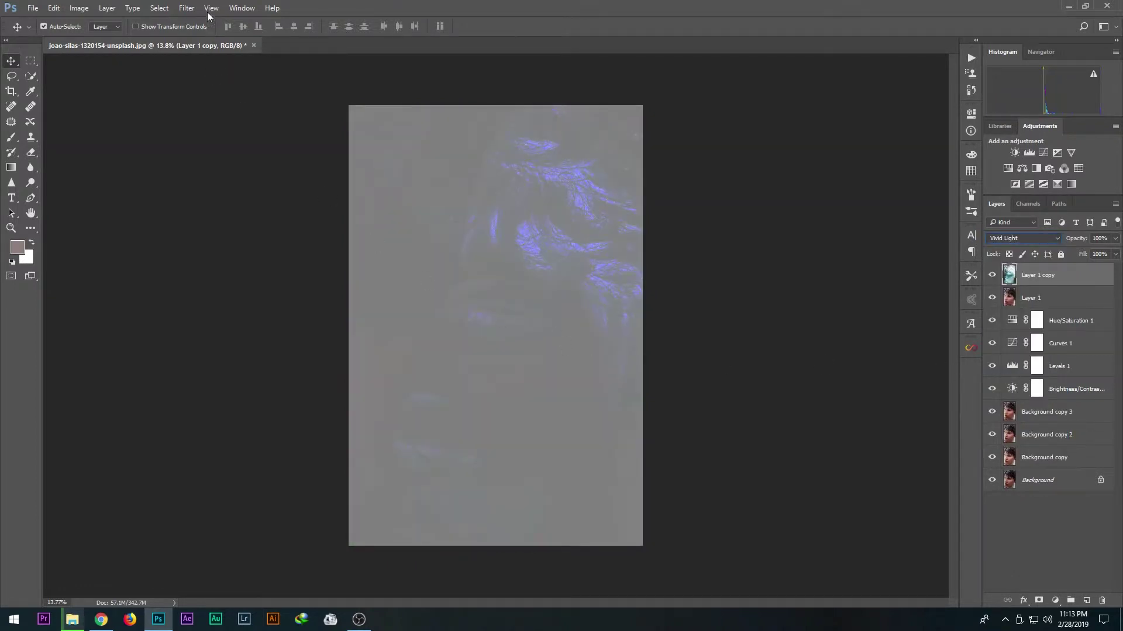
Apply a High Pass filter of about 44 pixels radius to Layer 1 copy.
click(186, 8)
mouse_move(195, 237)
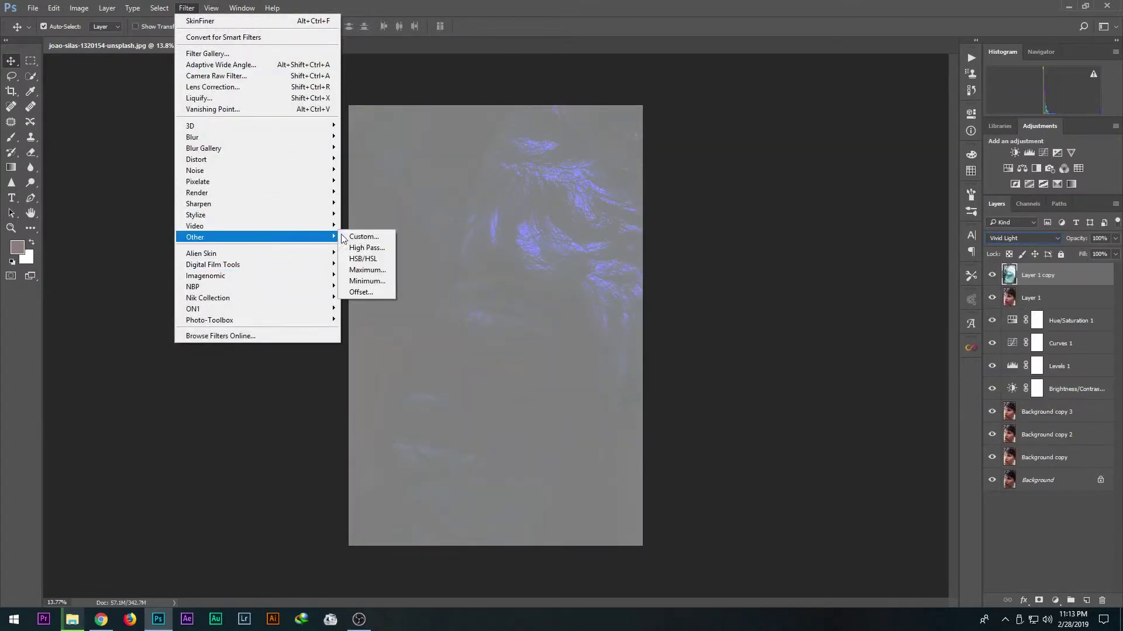
click(364, 248)
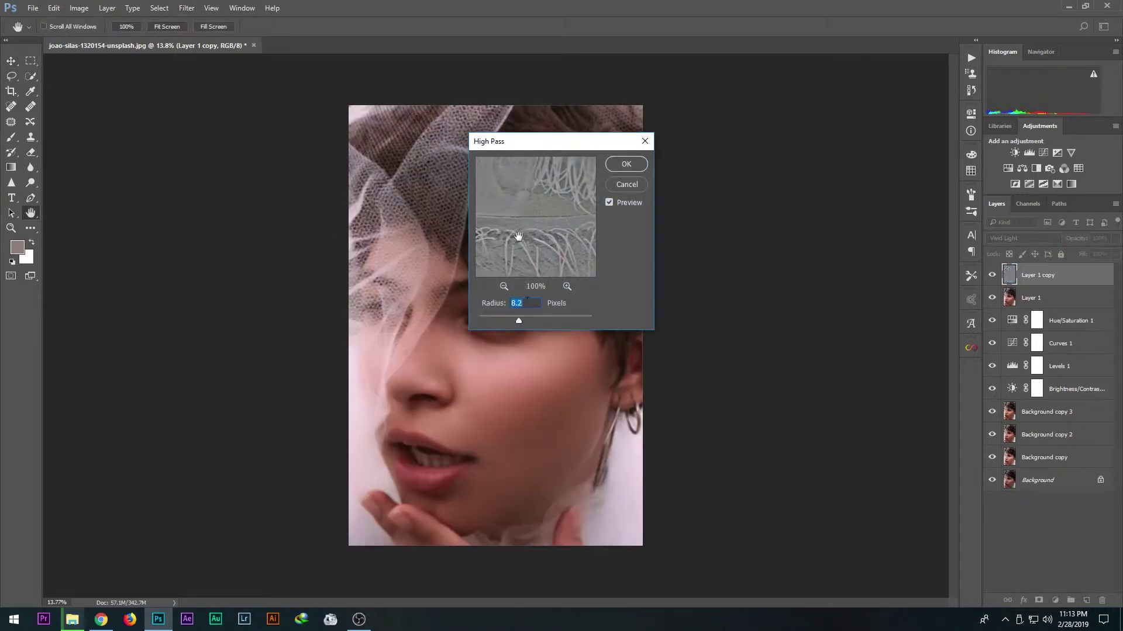
drag(532, 141, 677, 132)
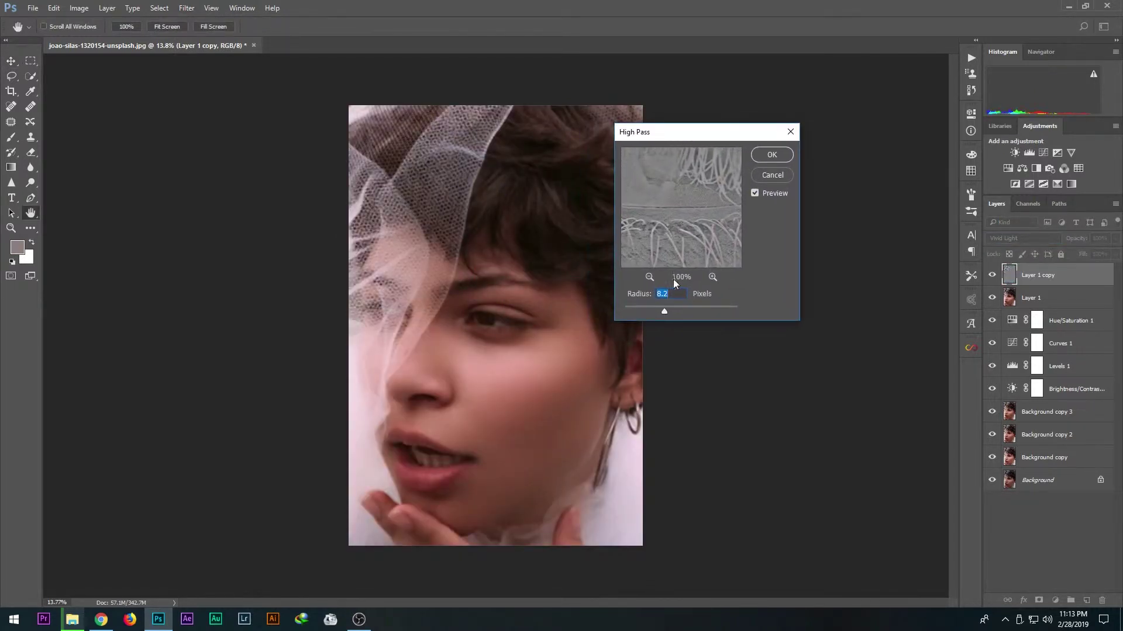
click(648, 276)
click(648, 276)
drag(666, 233, 672, 218)
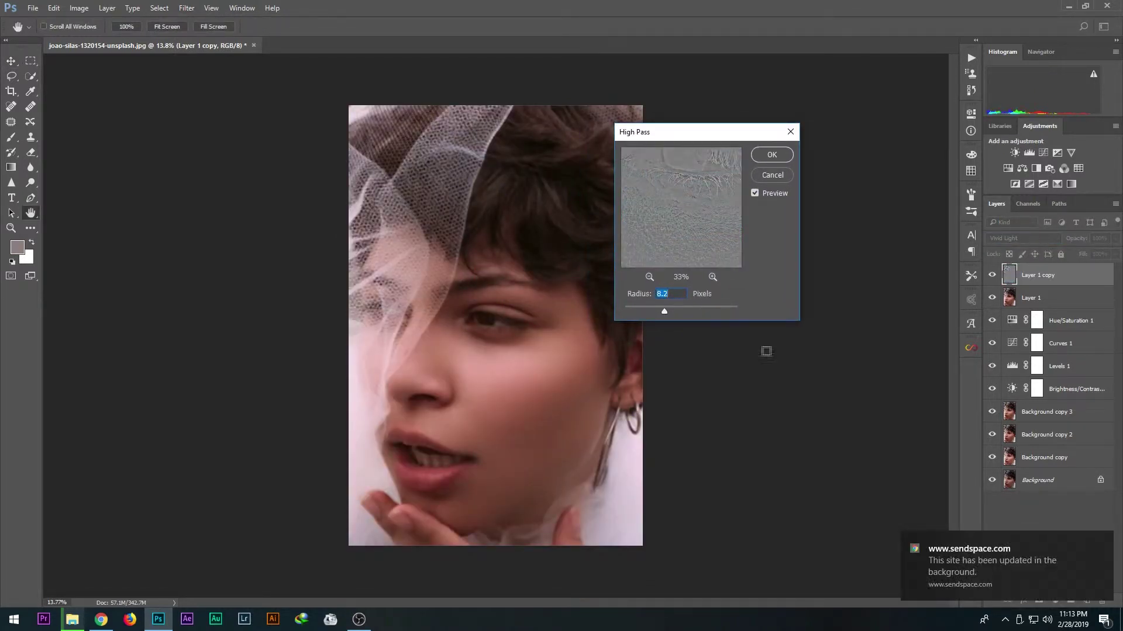
click(1104, 620)
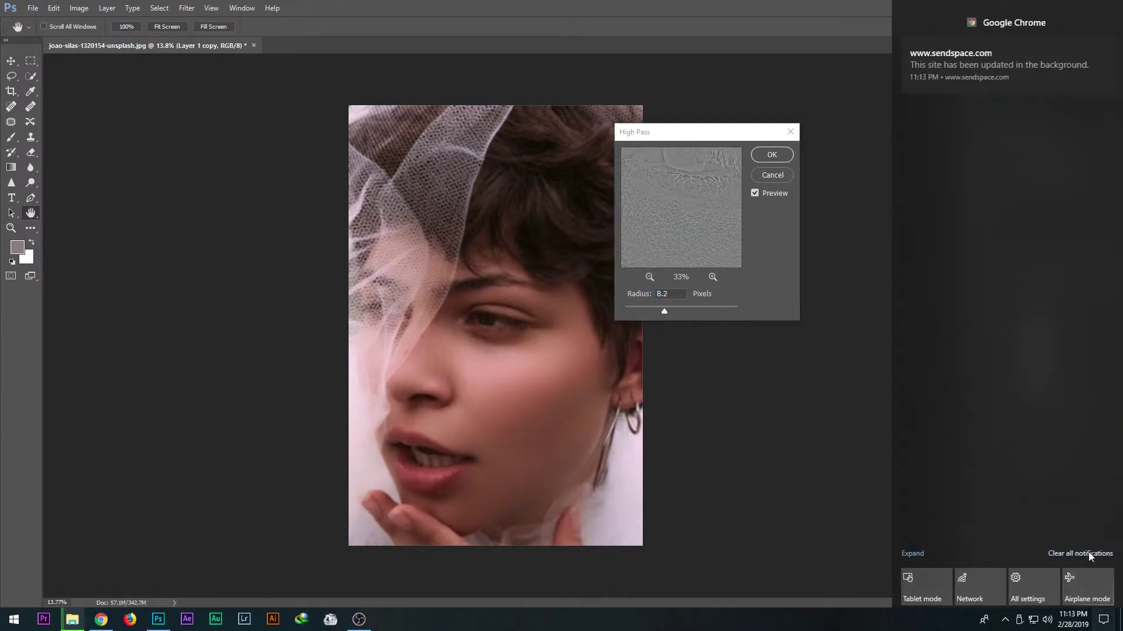
click(1104, 620)
click(649, 277)
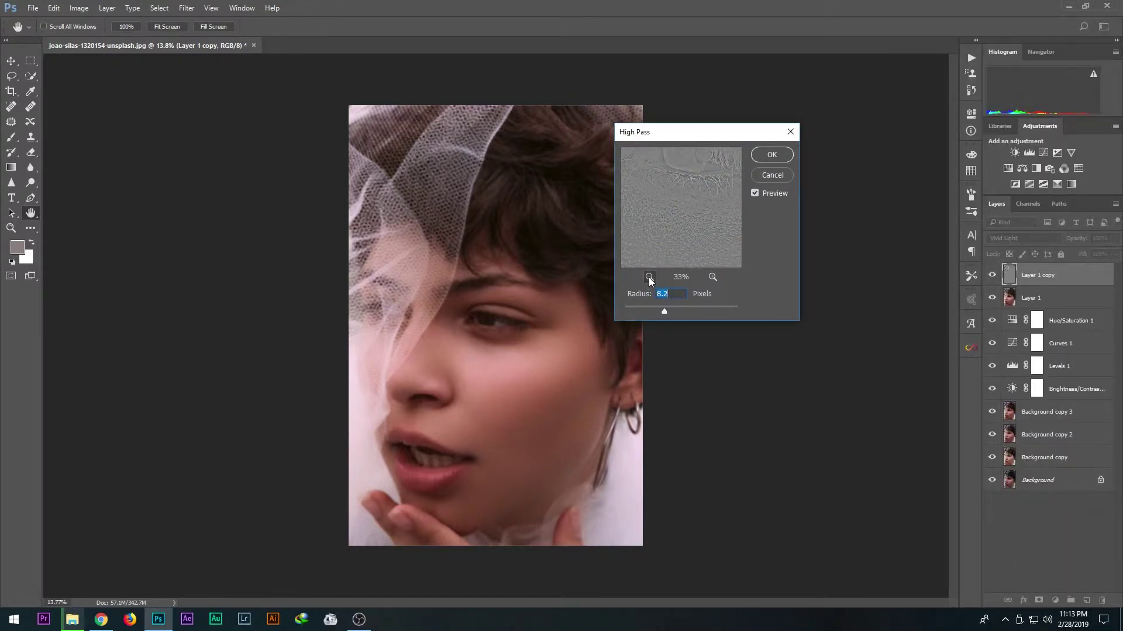
click(648, 278)
drag(678, 311, 687, 311)
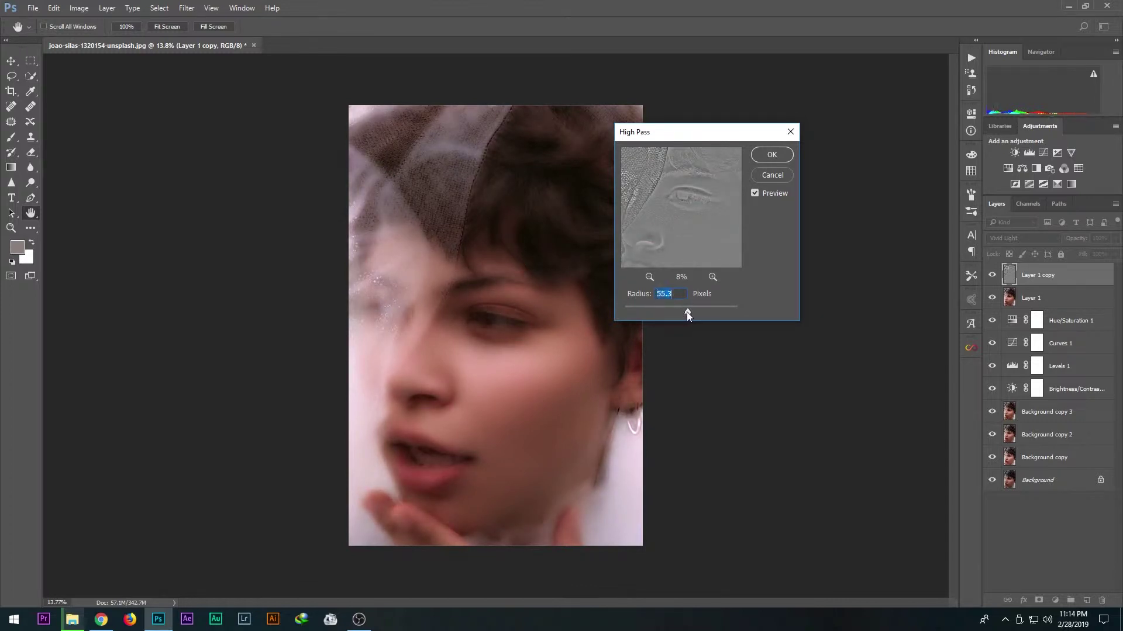
key(Return)
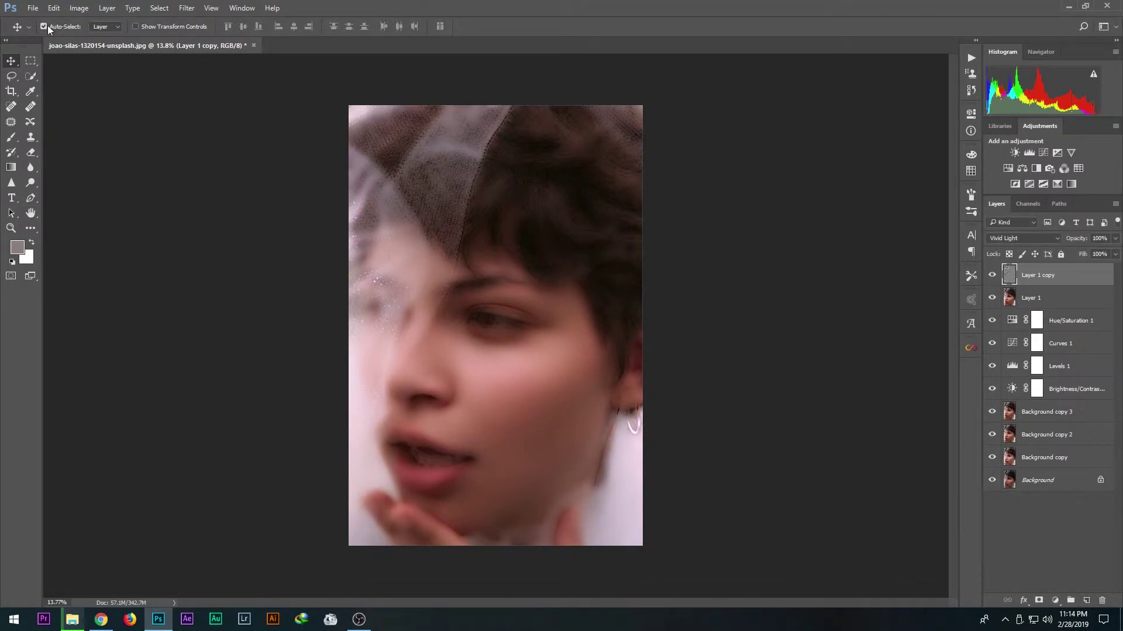
Apply a Gaussian Blur of about 41 pixels radius to Layer 1 copy.
click(187, 7)
mouse_move(197, 159)
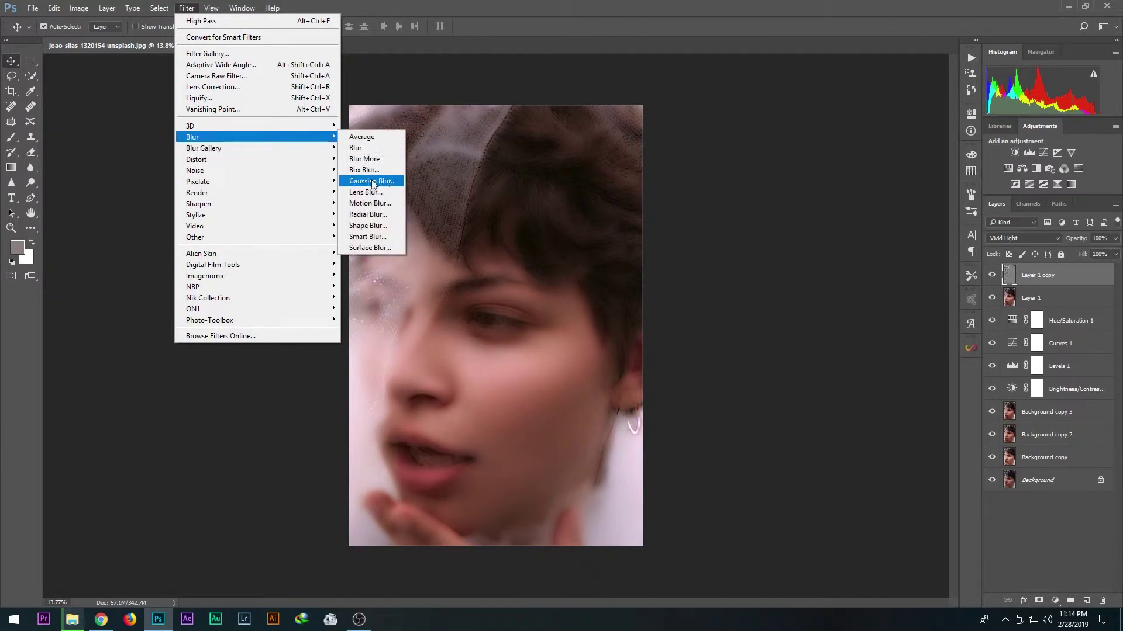
click(369, 181)
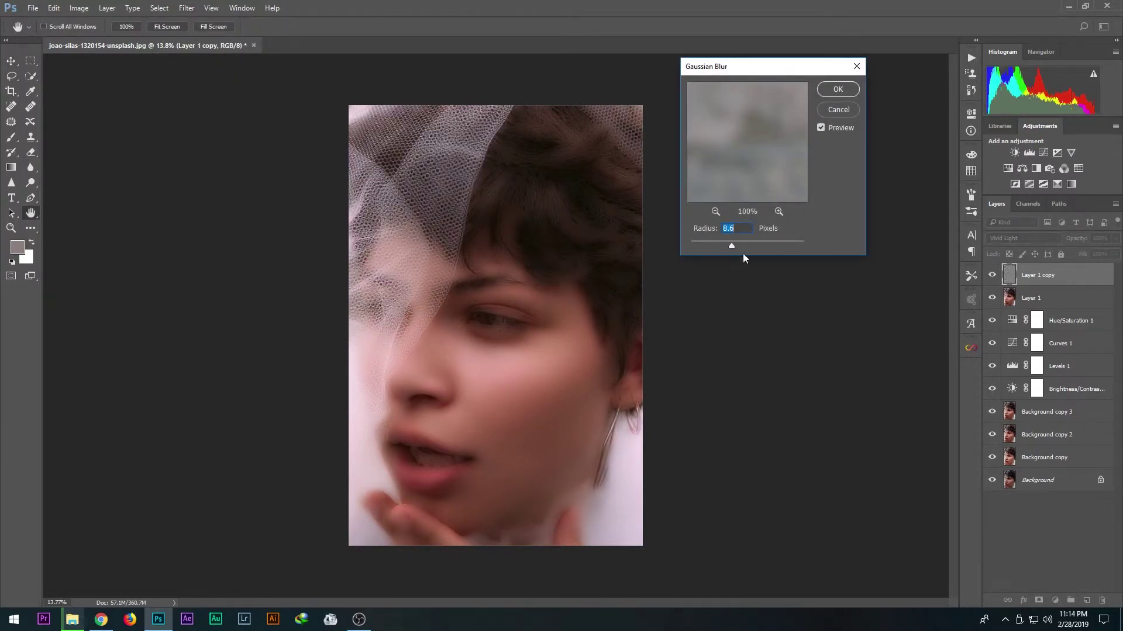
drag(732, 246, 722, 245)
click(714, 212)
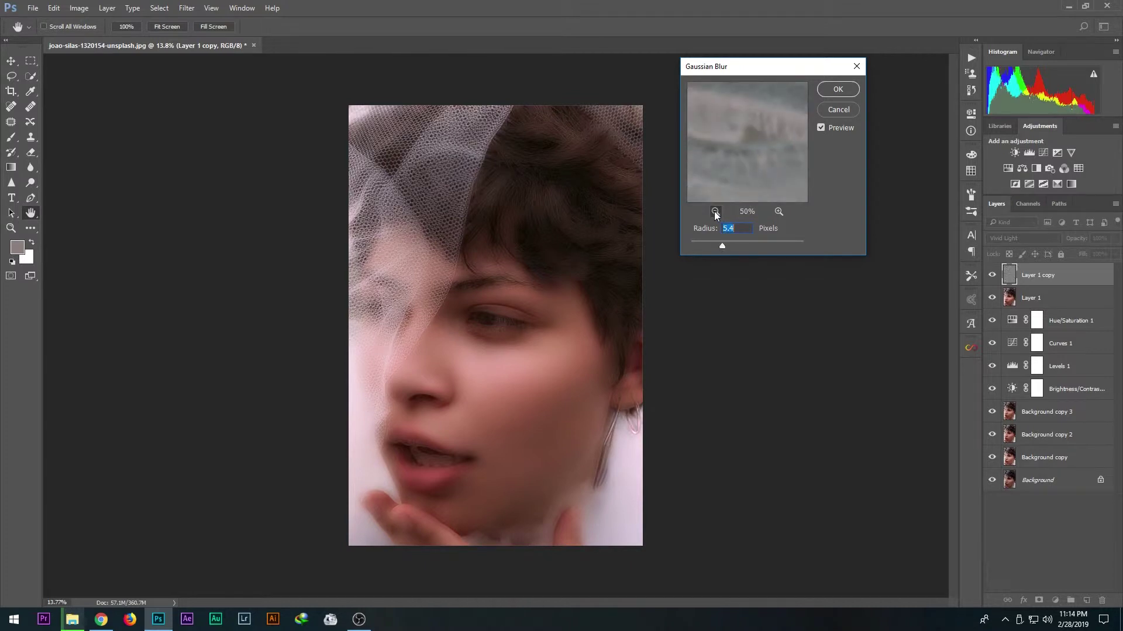
click(714, 212)
click(714, 212)
mouse_move(719, 242)
mouse_down()
mouse_move(697, 246)
mouse_move(741, 247)
mouse_up()
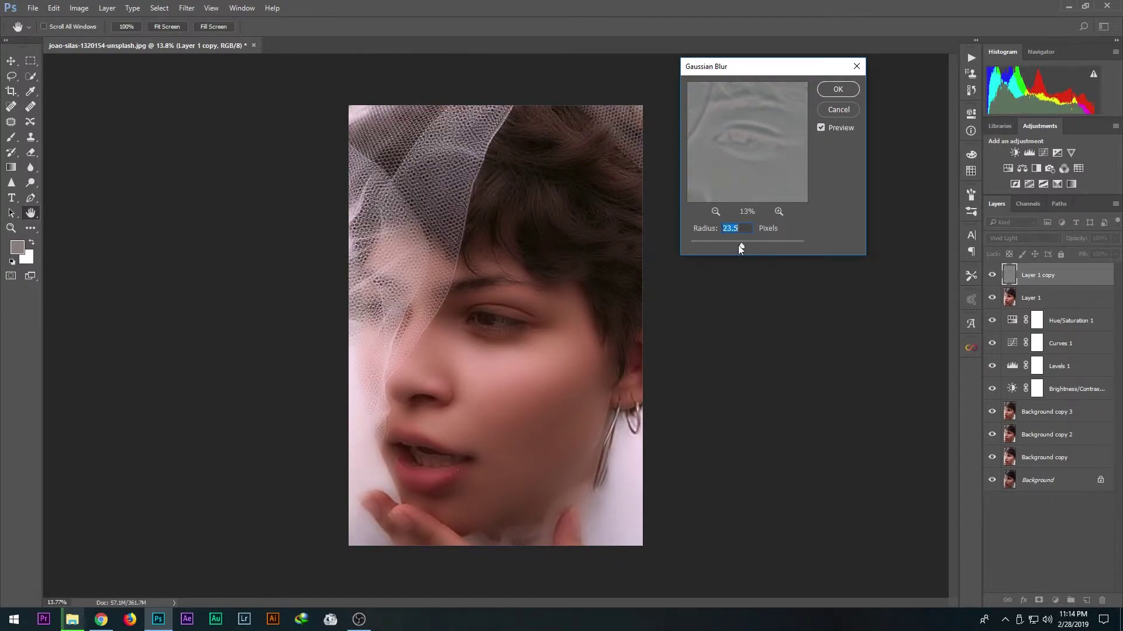
drag(746, 248, 749, 248)
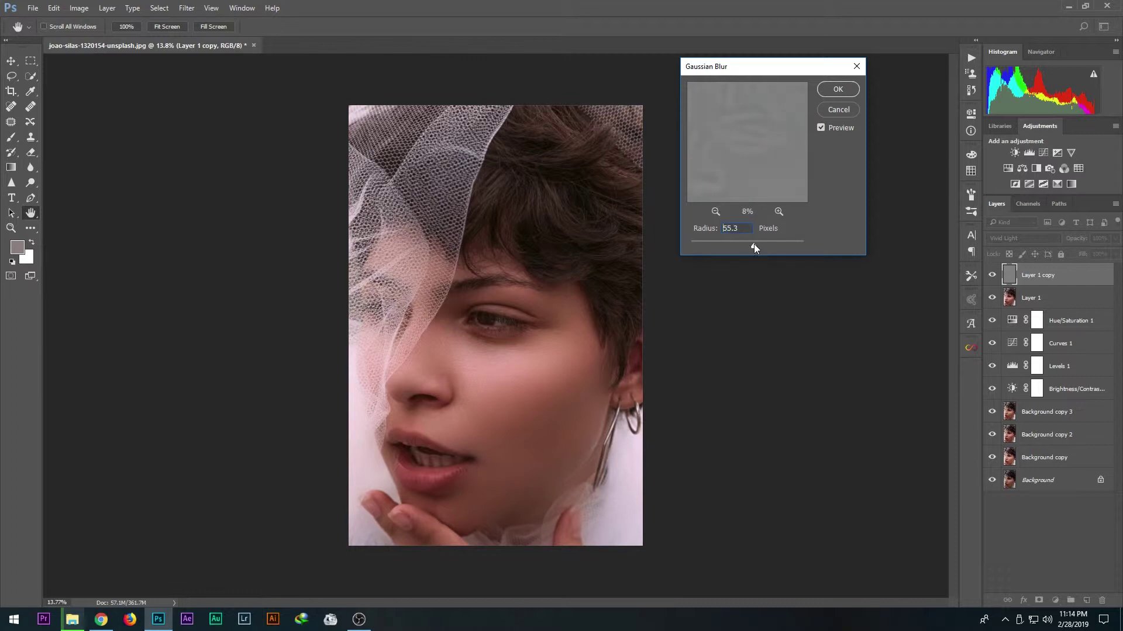
click(837, 90)
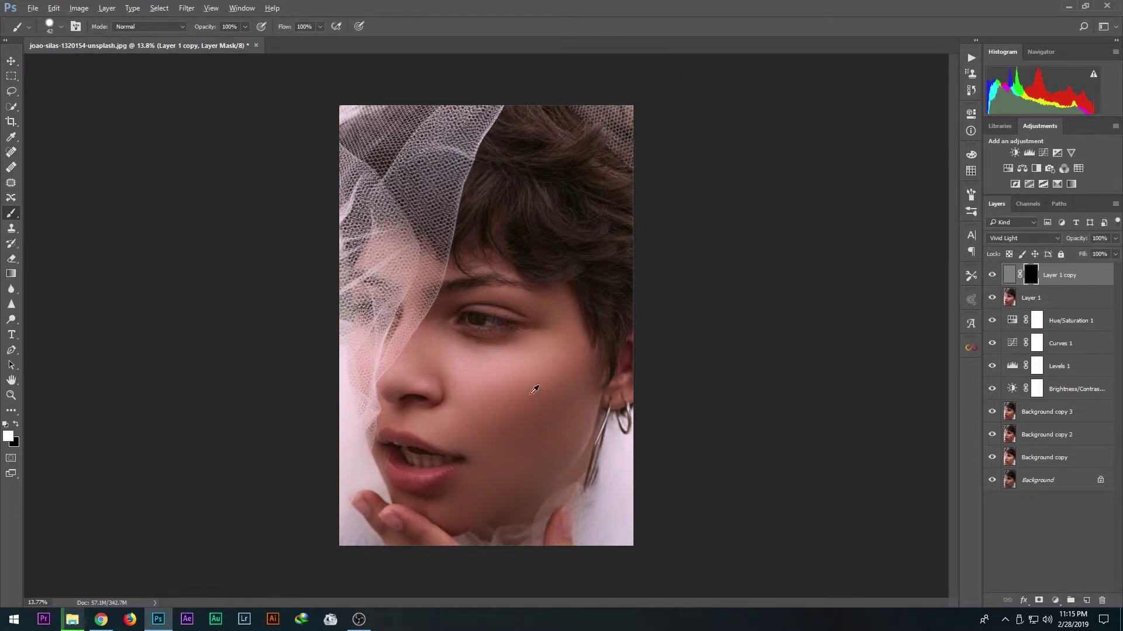
With a soft brush of about 289 pixels, paint smoothing onto the cheek toward the upper lip.
drag(534, 390, 541, 398)
drag(514, 403, 514, 403)
scroll(539, 401, up, 2)
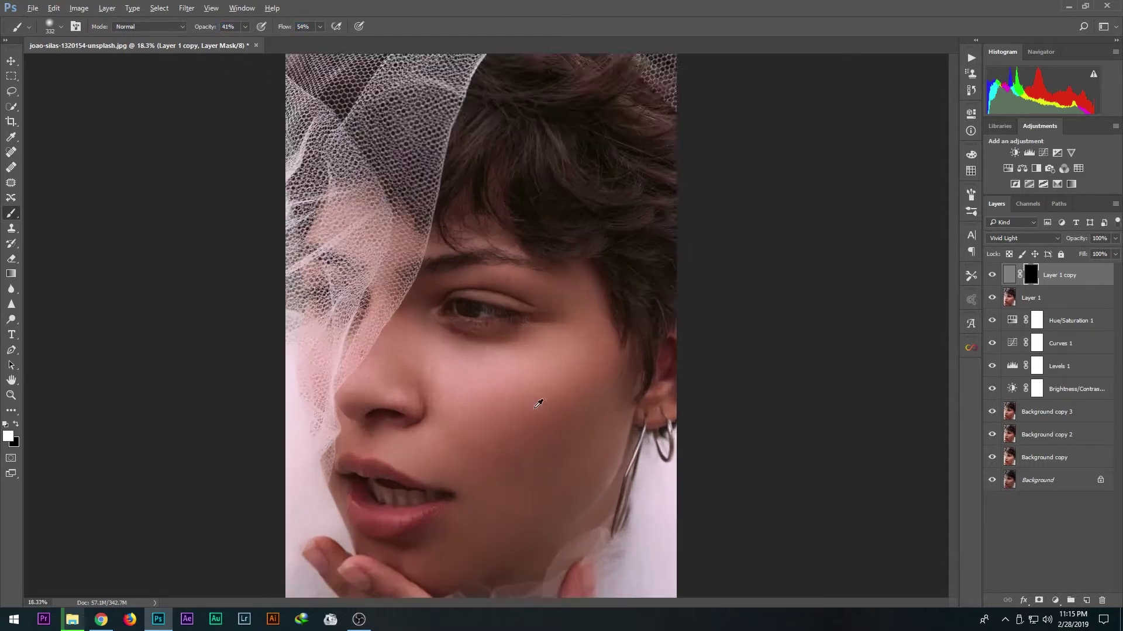
scroll(511, 380, up, 2)
scroll(471, 378, up, 2)
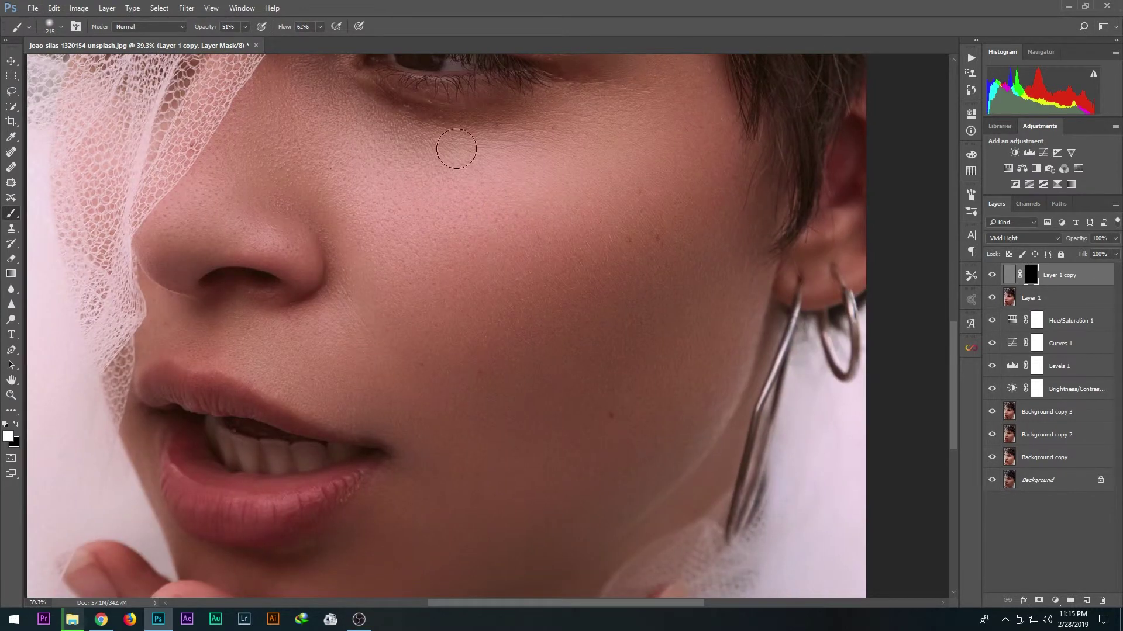
drag(525, 144, 364, 254)
mouse_move(364, 255)
mouse_down()
mouse_move(296, 387)
mouse_move(365, 191)
mouse_move(446, 130)
mouse_up()
Resize the brush to about 251 pixels and paint smoothing beside the eye's outer corner.
drag(487, 182, 477, 186)
drag(639, 275, 664, 276)
drag(697, 366, 730, 212)
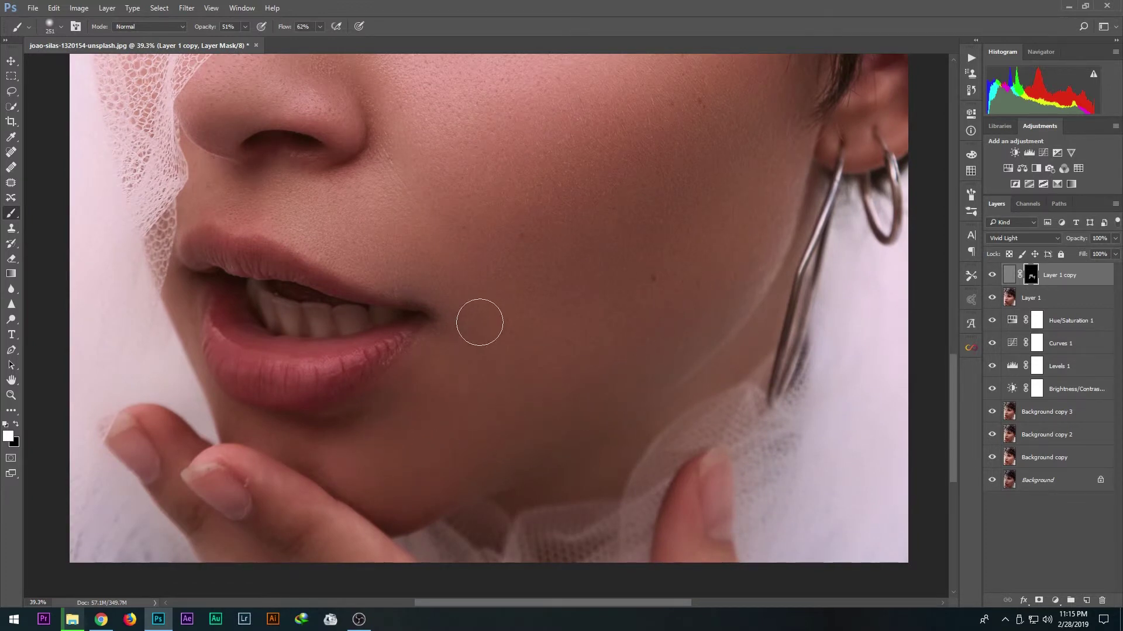
mouse_move(659, 263)
mouse_down()
mouse_move(577, 366)
mouse_move(446, 410)
mouse_move(523, 431)
mouse_move(512, 540)
mouse_up()
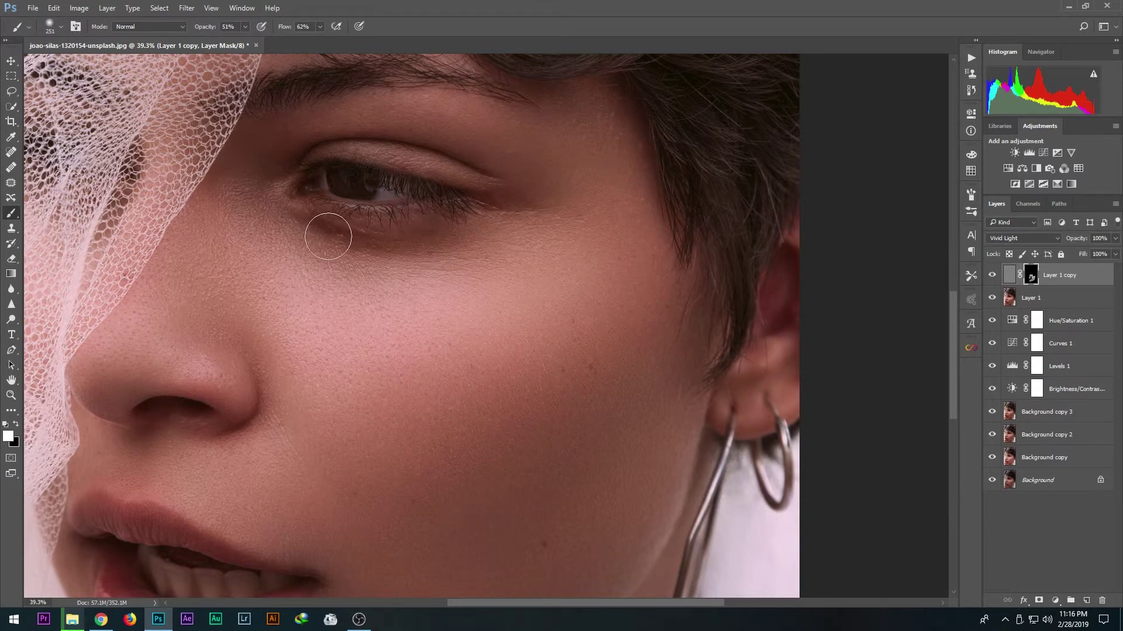
drag(497, 216, 514, 187)
drag(222, 499, 304, 290)
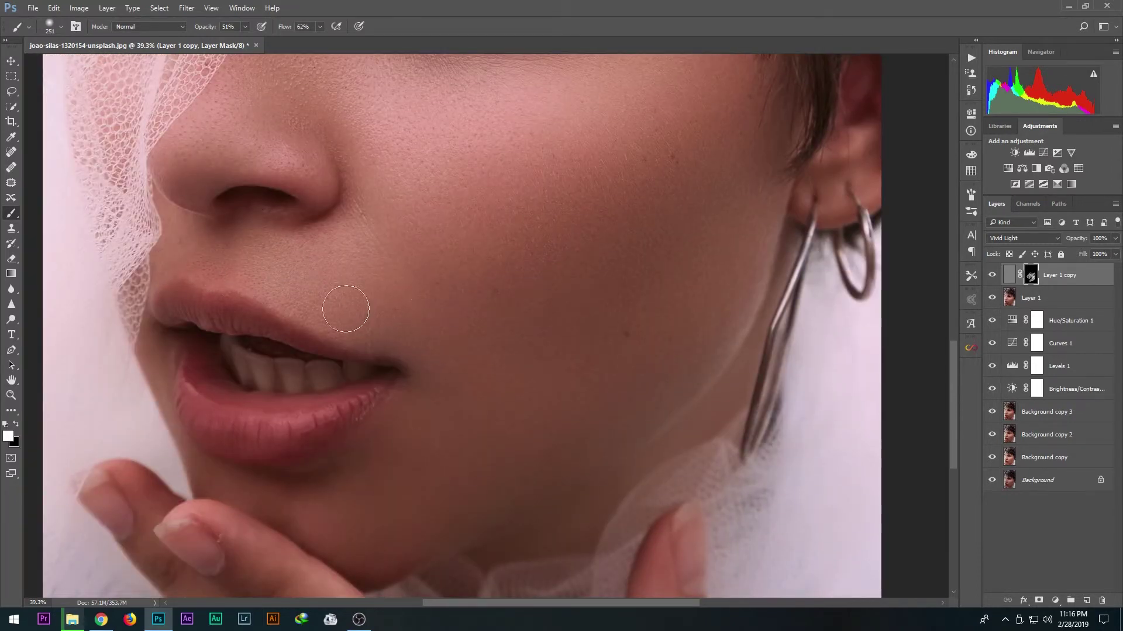
drag(427, 304, 488, 176)
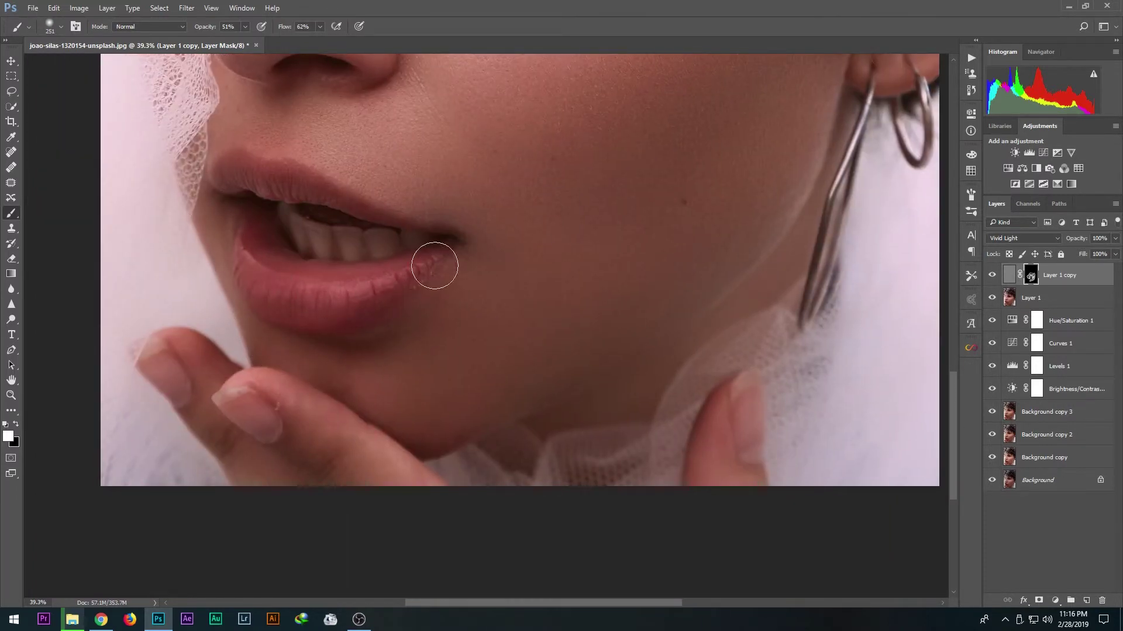
scroll(404, 266, down, 2)
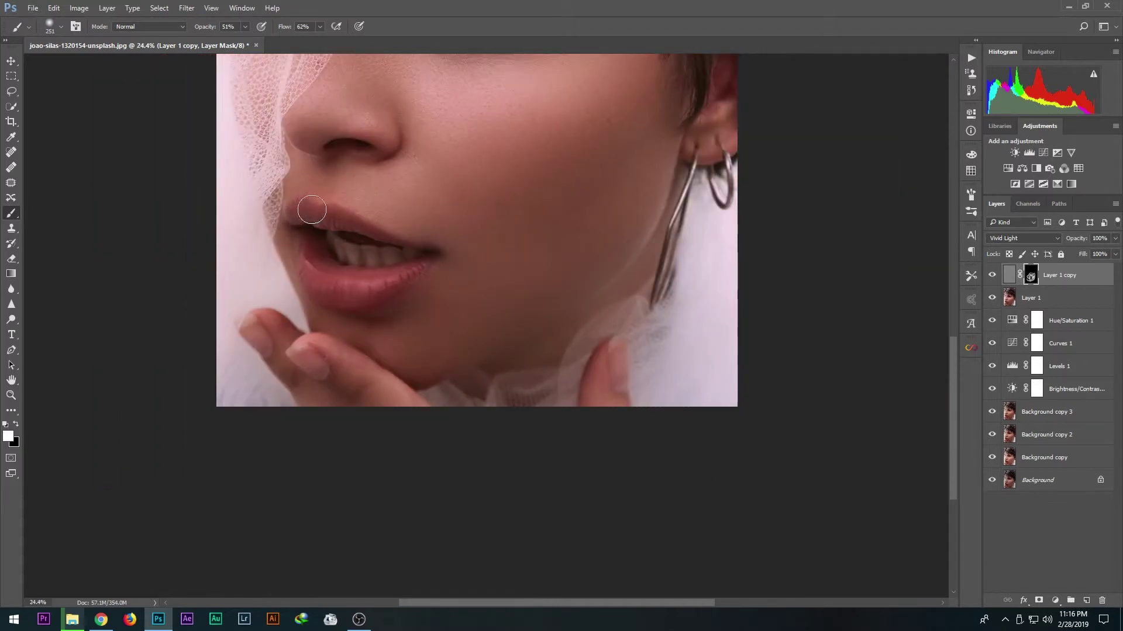
Paint the blur mask along the hairline and around the fingernail.
scroll(398, 340, down, 2)
scroll(398, 341, up, 1)
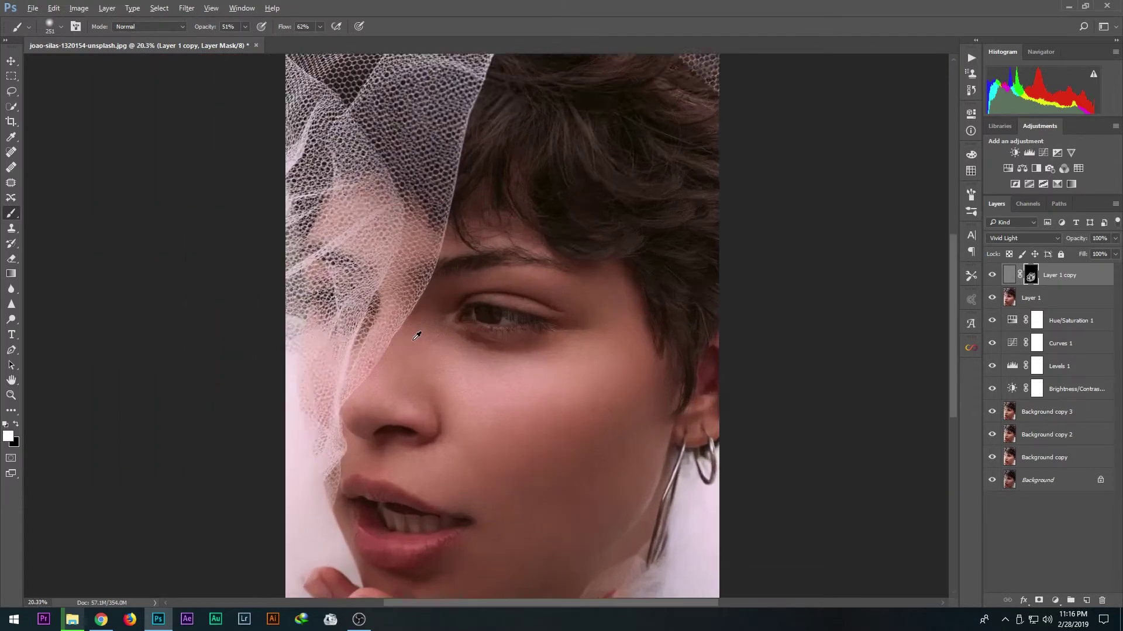
scroll(404, 333, up, 2)
mouse_move(457, 209)
mouse_down()
mouse_move(544, 200)
mouse_move(514, 187)
mouse_move(624, 226)
mouse_move(707, 273)
mouse_up()
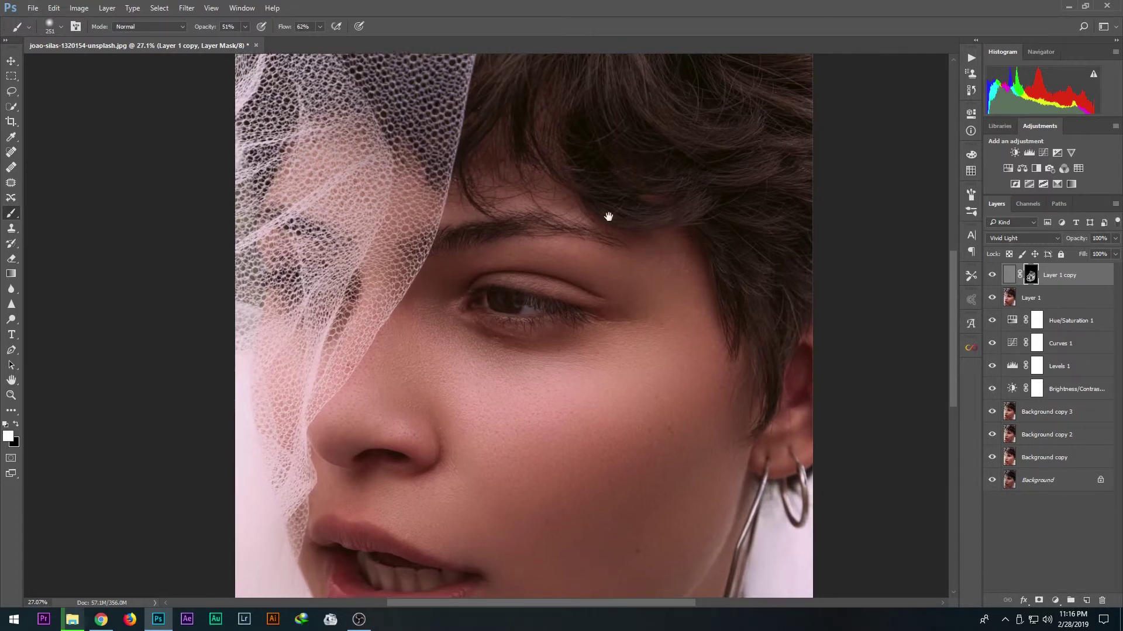
scroll(609, 218, down, 5)
scroll(451, 318, down, 3)
drag(285, 255, 335, 276)
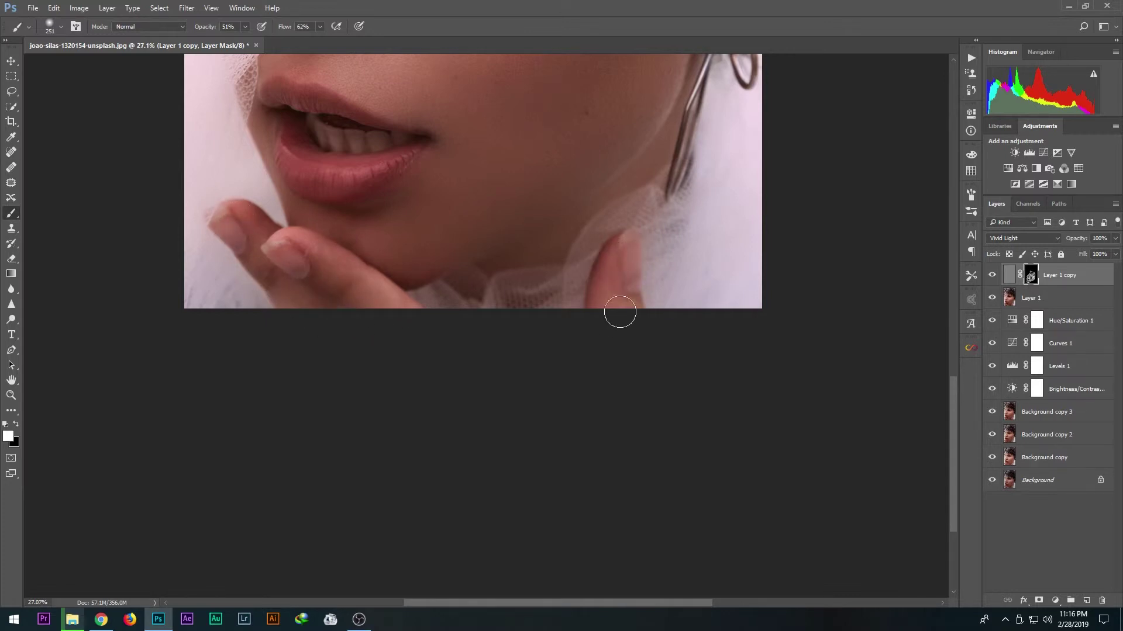
Zoom around to check the mask, then switch to the Lasso tool.
scroll(541, 291, down, 2)
scroll(503, 282, up, 2)
scroll(494, 348, up, 2)
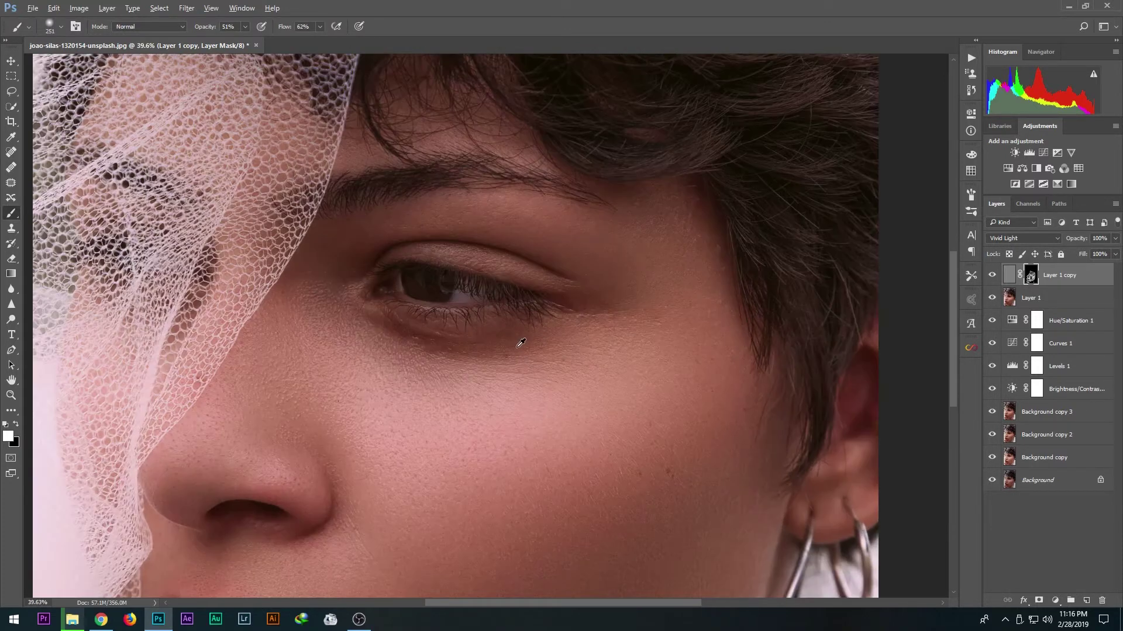
scroll(445, 336, up, 1)
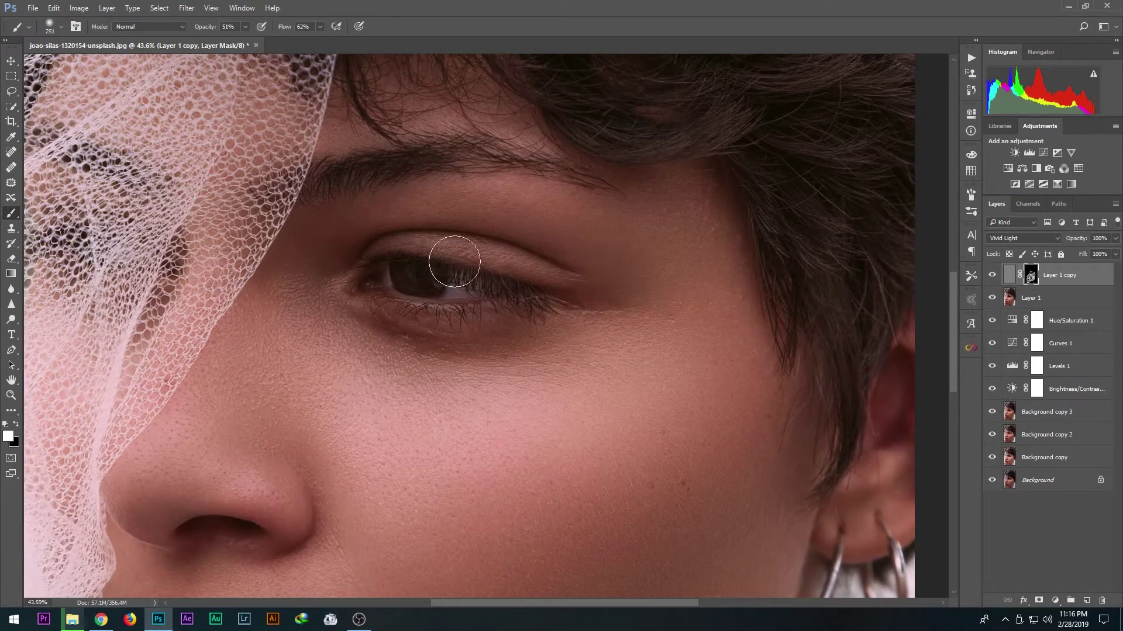
scroll(425, 228, down, 1)
scroll(682, 263, down, 1)
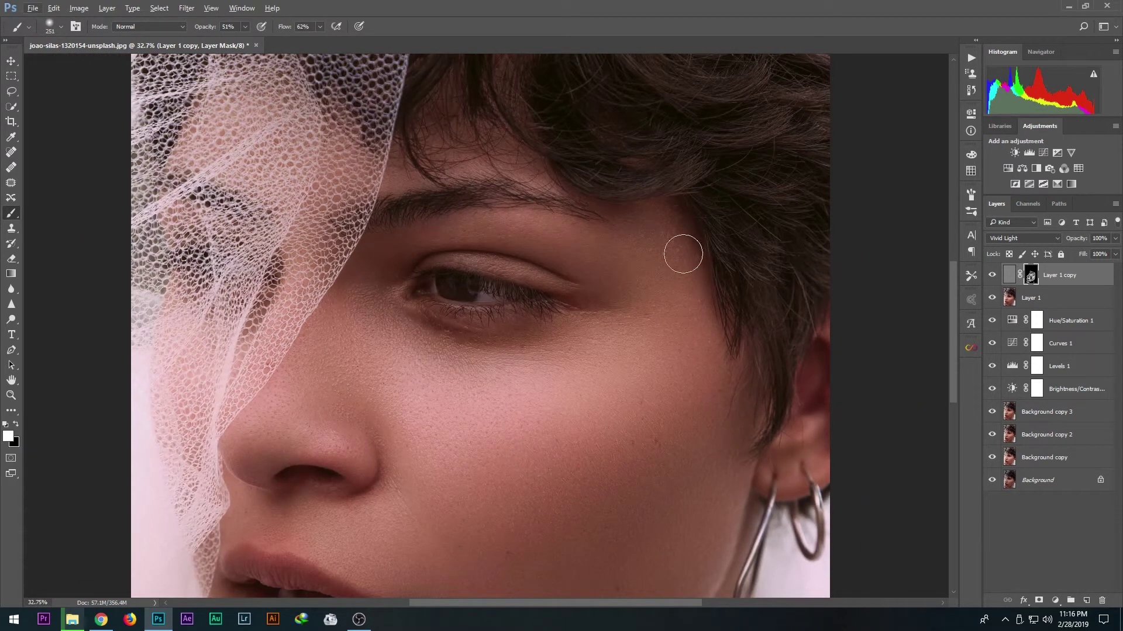
scroll(704, 319, down, 1)
scroll(690, 336, down, 2)
scroll(677, 351, up, 2)
scroll(620, 360, down, 1)
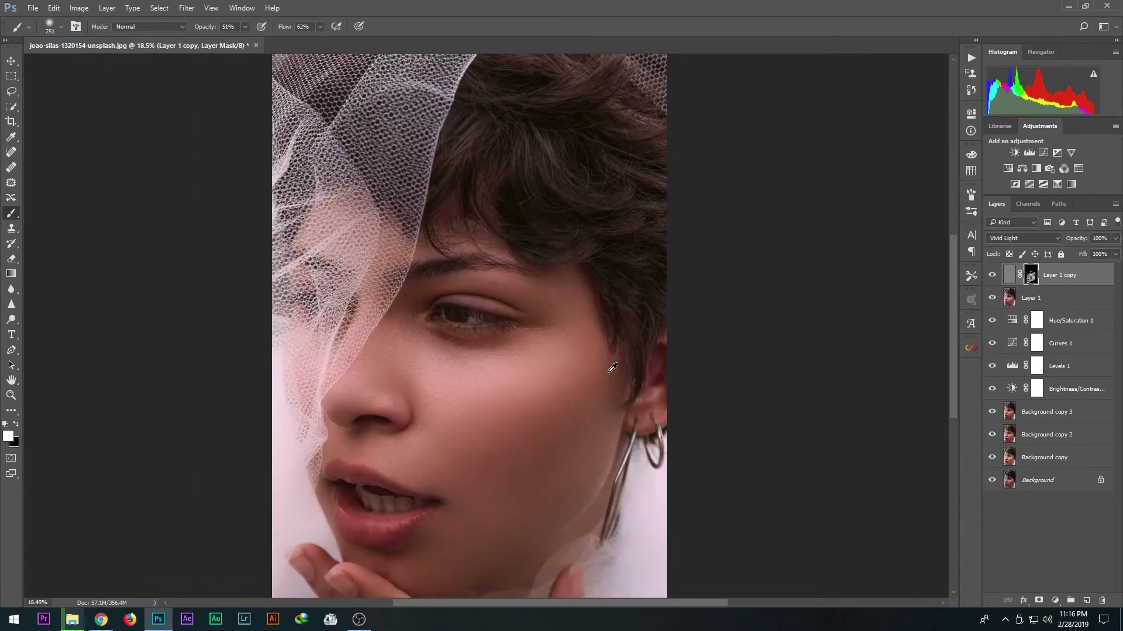
scroll(609, 369, down, 1)
click(11, 91)
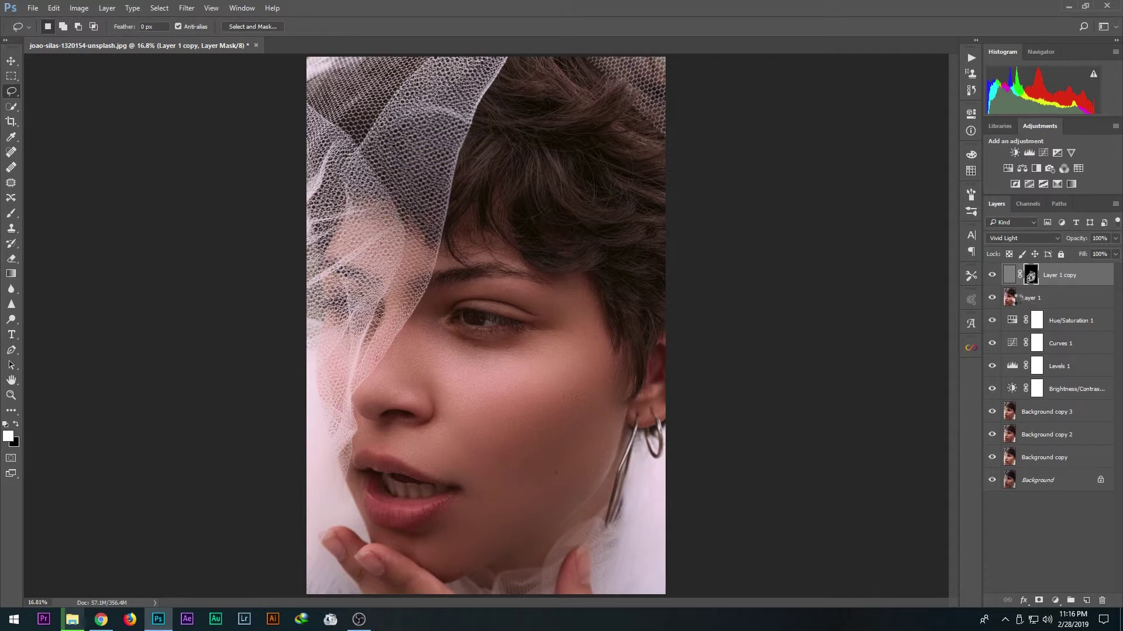
Stamp visible layers into Layer 2, toggle its visibility to compare, and zoom into the temple.
key(ctrl+shift+alt+e)
click(992, 276)
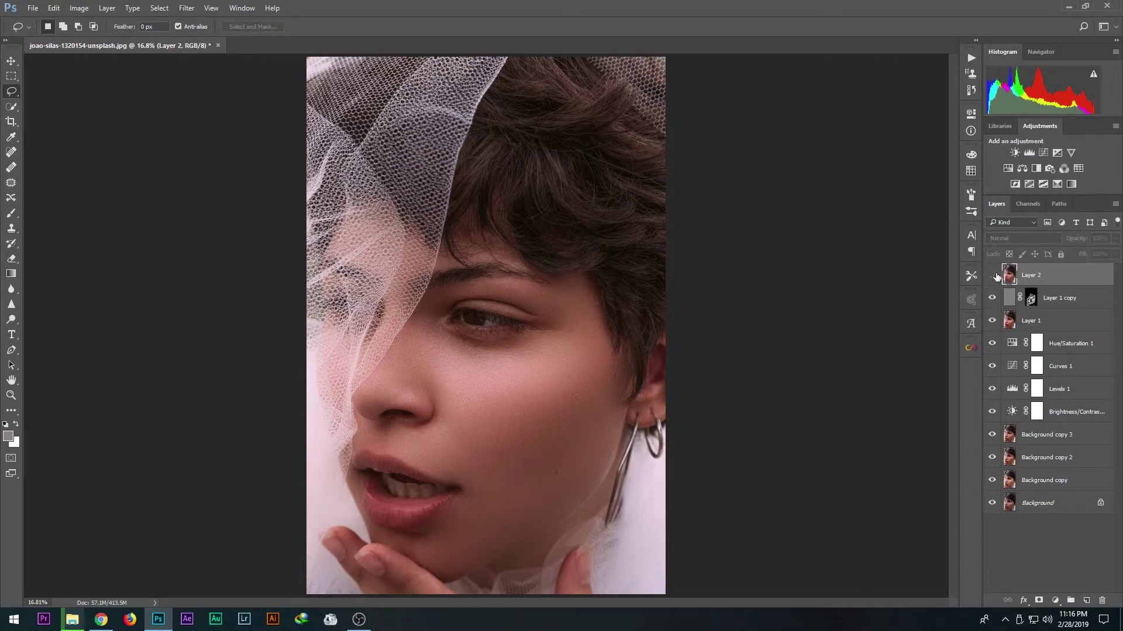
click(992, 275)
scroll(611, 307, up, 3)
scroll(631, 321, up, 3)
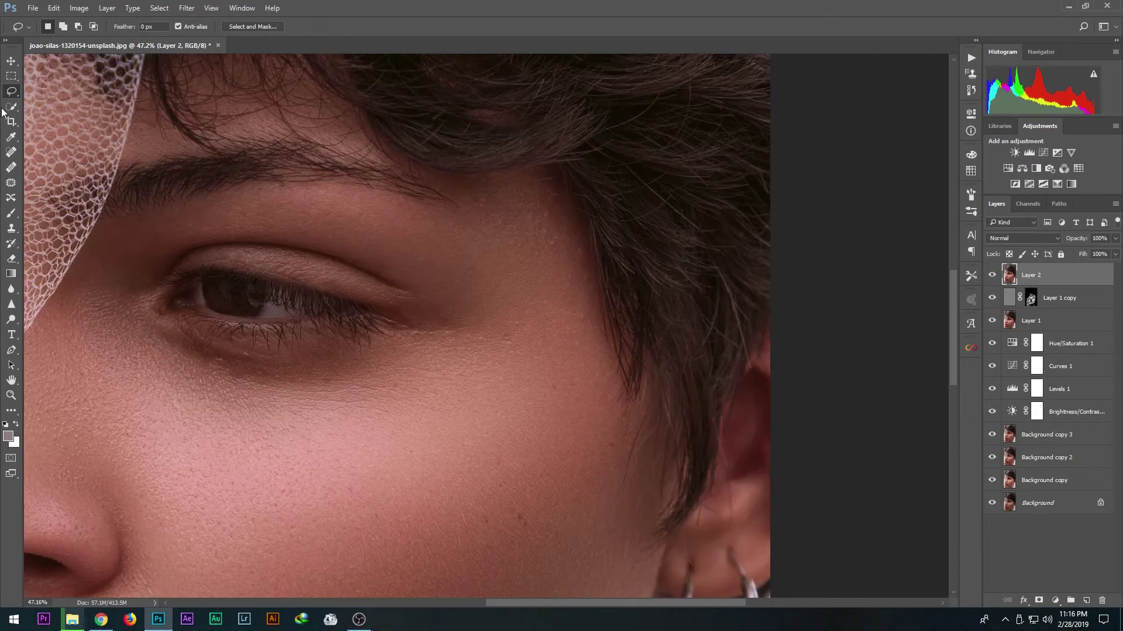
scroll(619, 218, up, 2)
scroll(579, 263, up, 1)
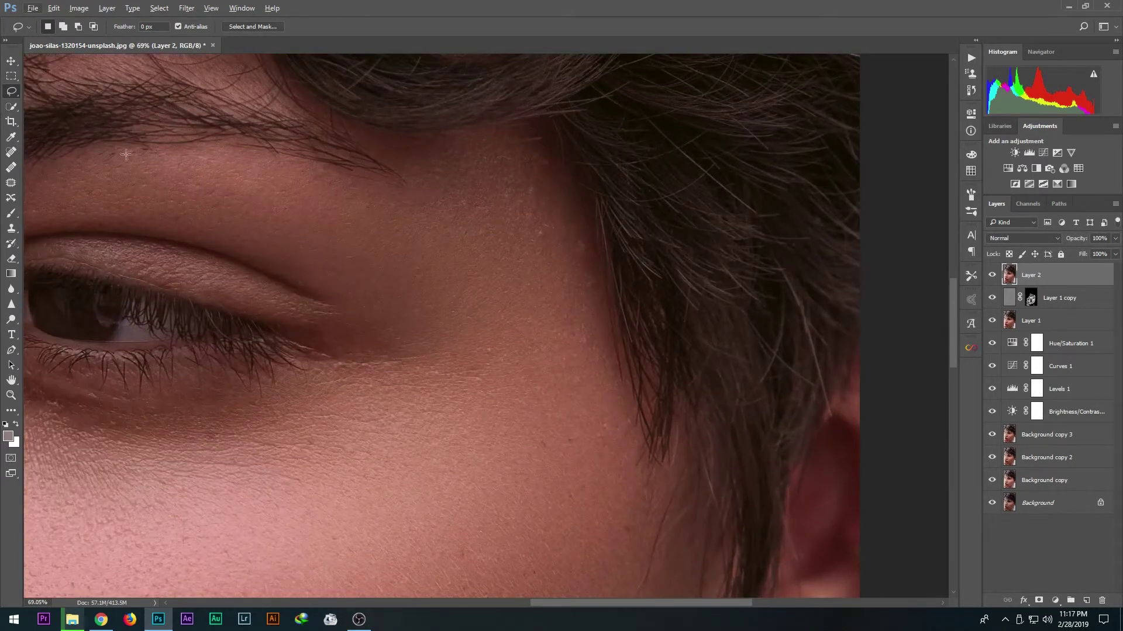
click(9, 92)
Remove two blemishes near the temple hairline with lasso selections and content-aware fill.
key(Tab)
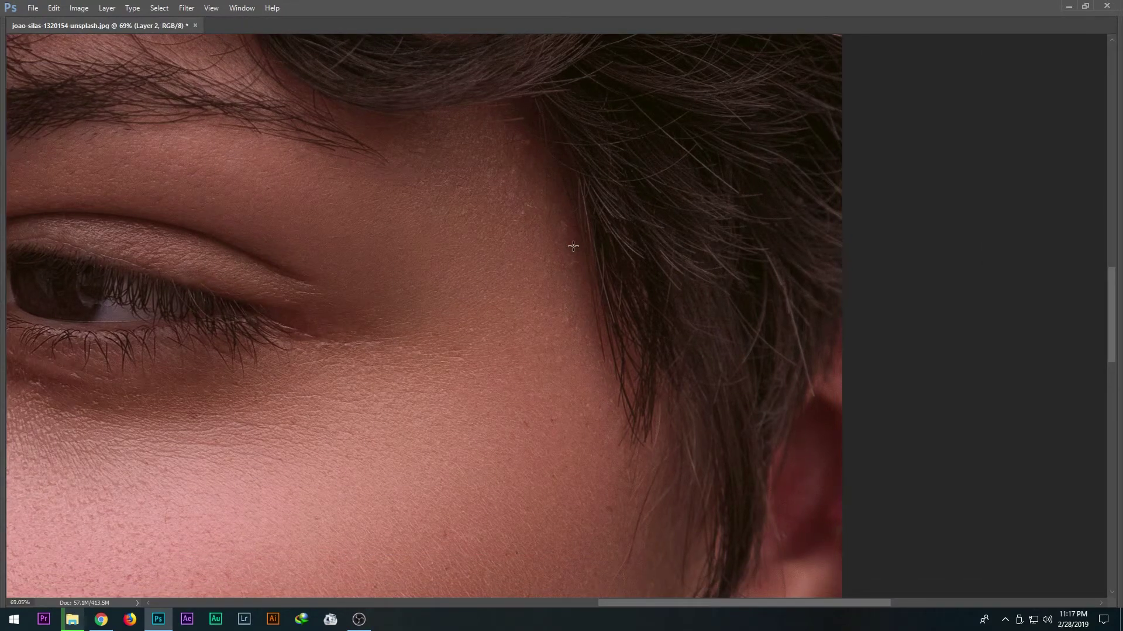
key(Tab)
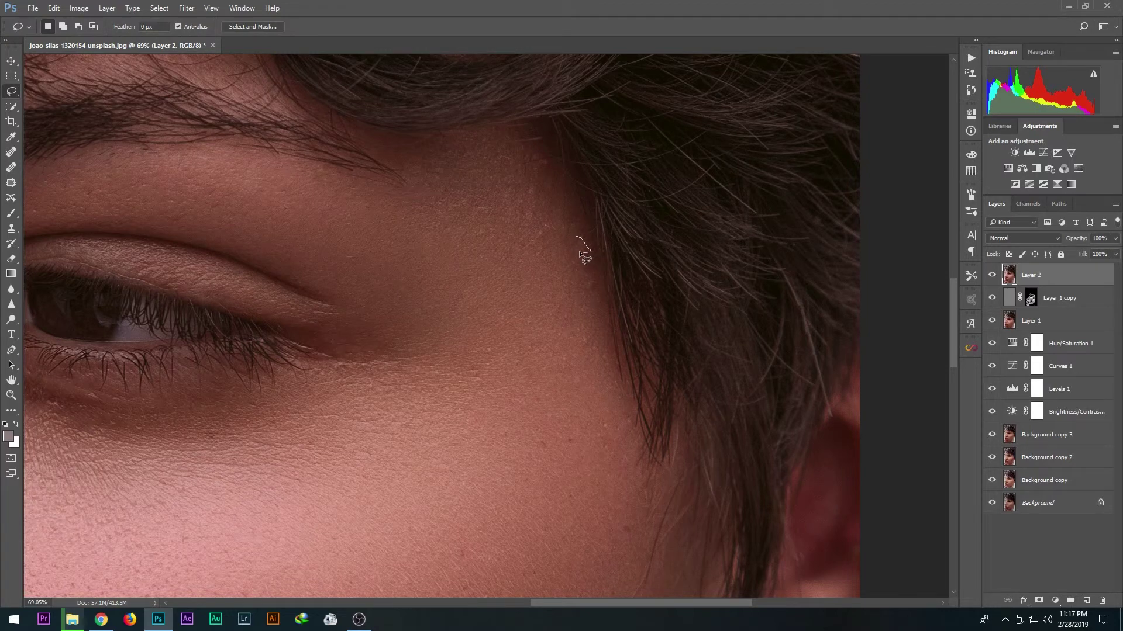
drag(581, 253, 574, 247)
key(shift+F5)
key(Return)
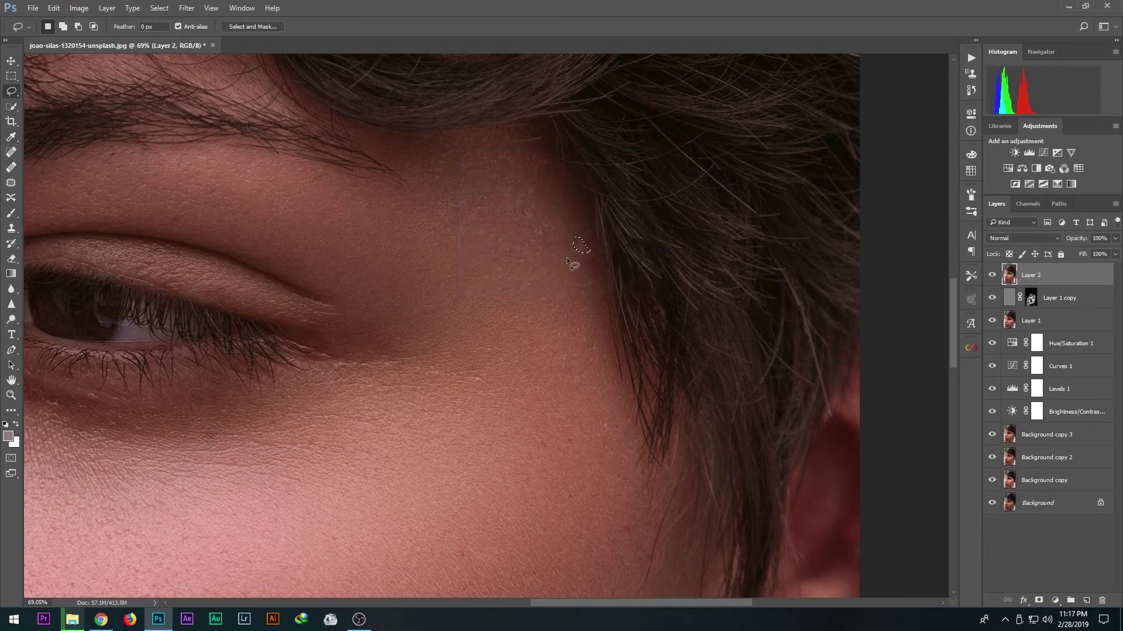
key(ctrl+d)
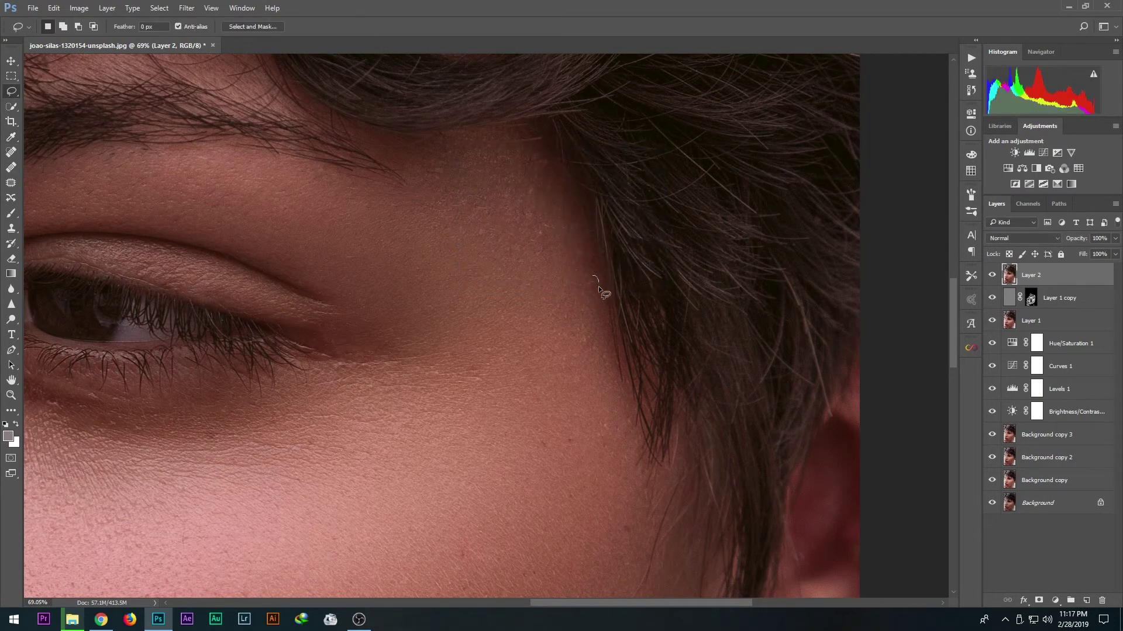
drag(580, 287, 586, 289)
key(shift+F5)
key(Return)
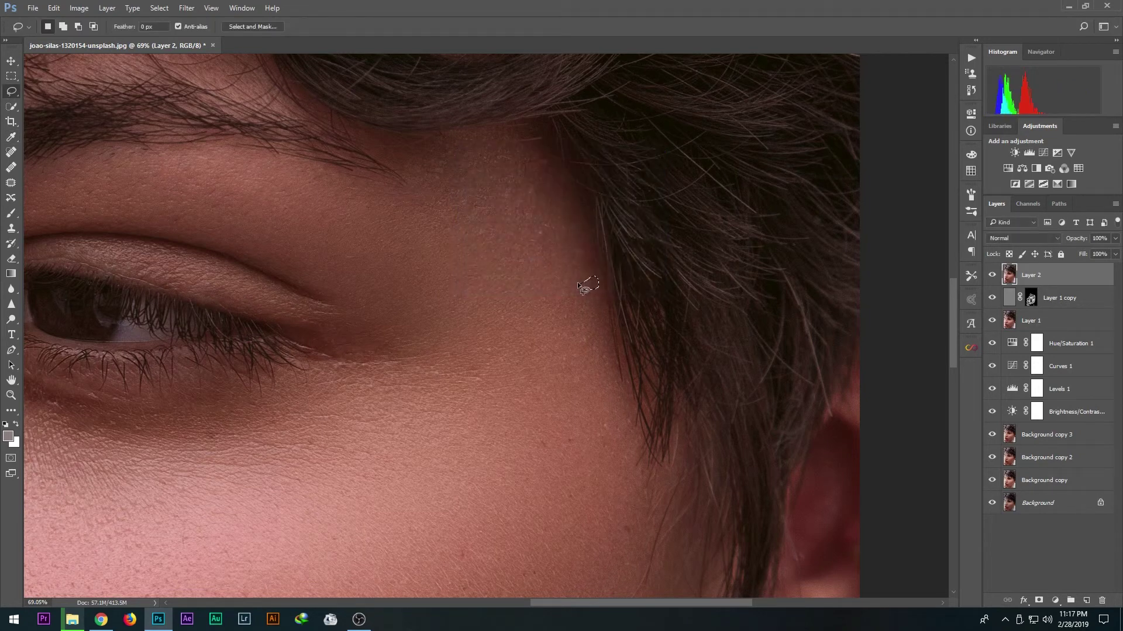
key(ctrl+d)
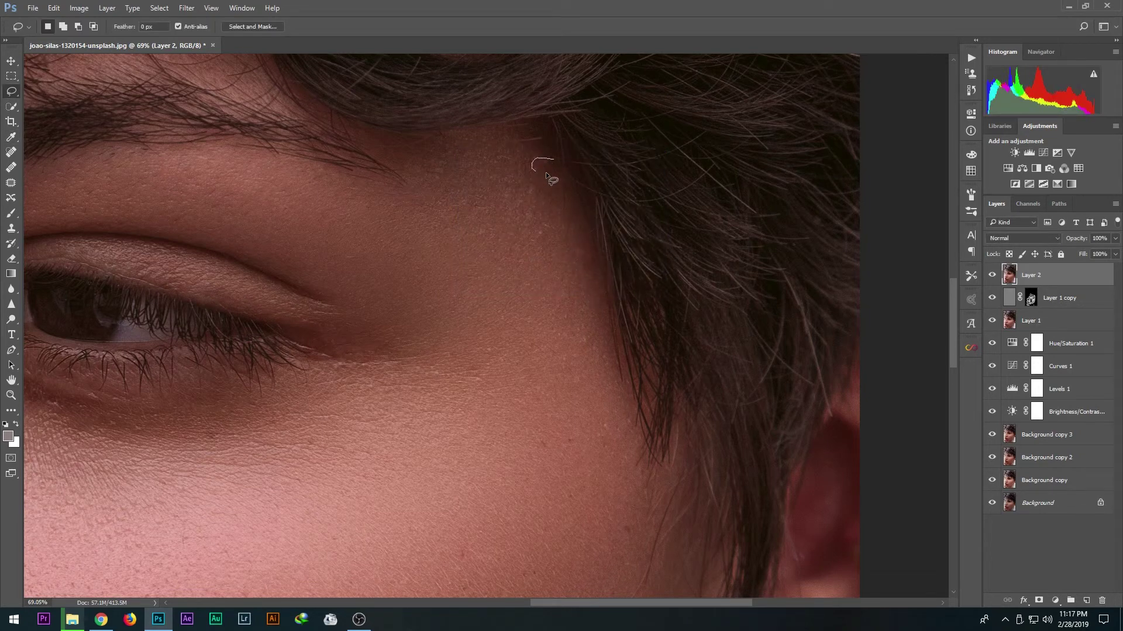
Remove three more blemishes higher on the temple with content-aware fill.
drag(545, 175, 551, 170)
key(shift+F5)
key(Return)
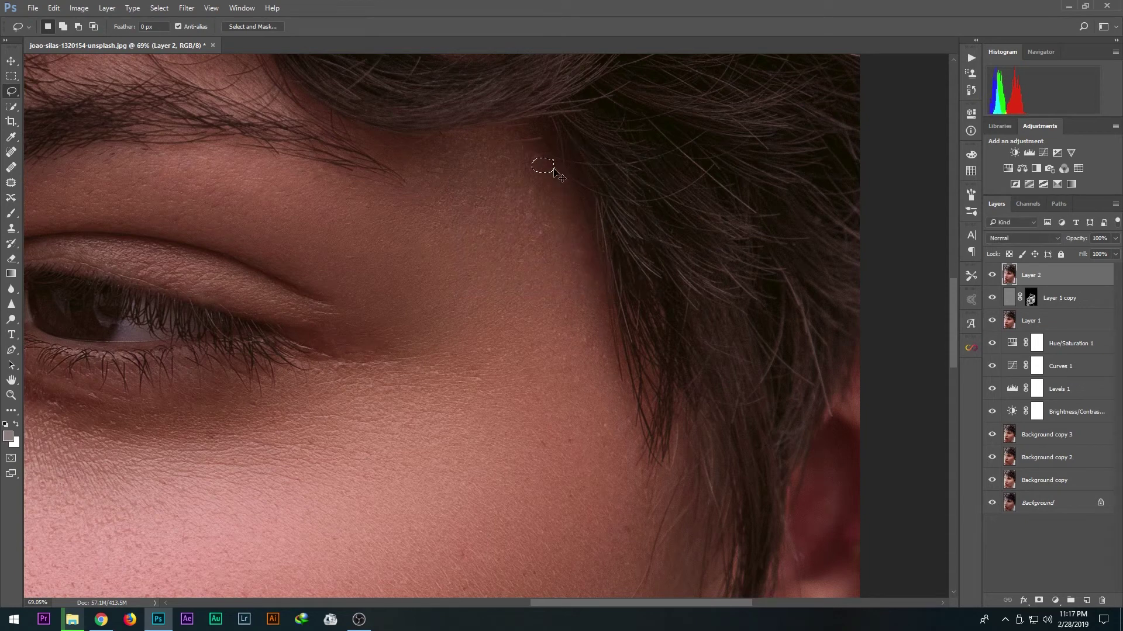
key(ctrl+d)
drag(542, 195, 545, 200)
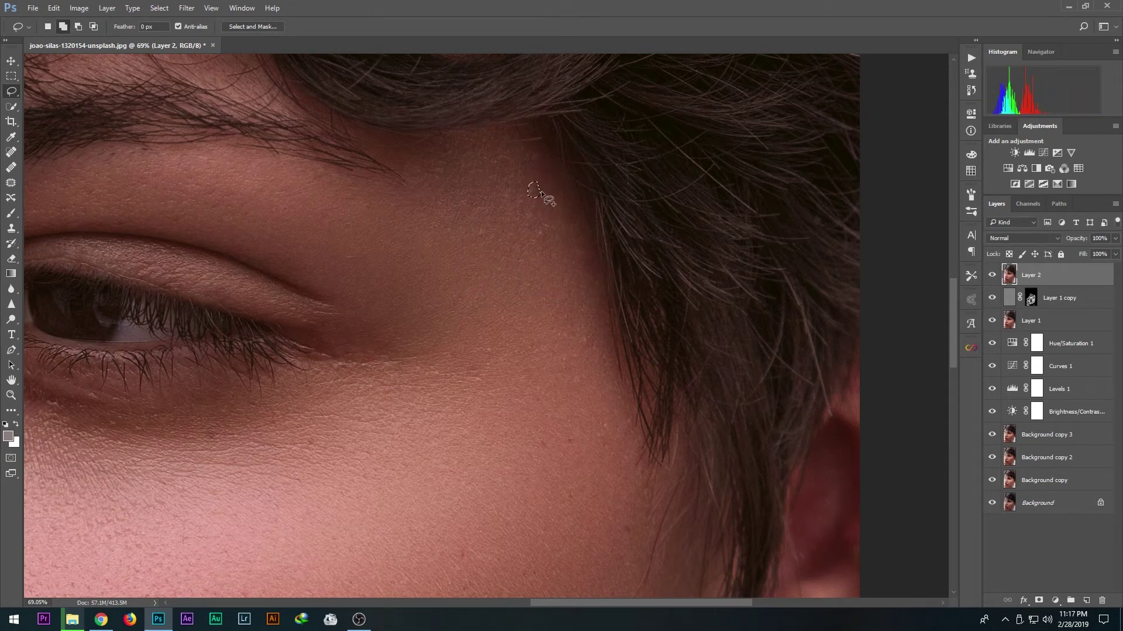
key(shift+F5)
key(Return)
key(ctrl+d)
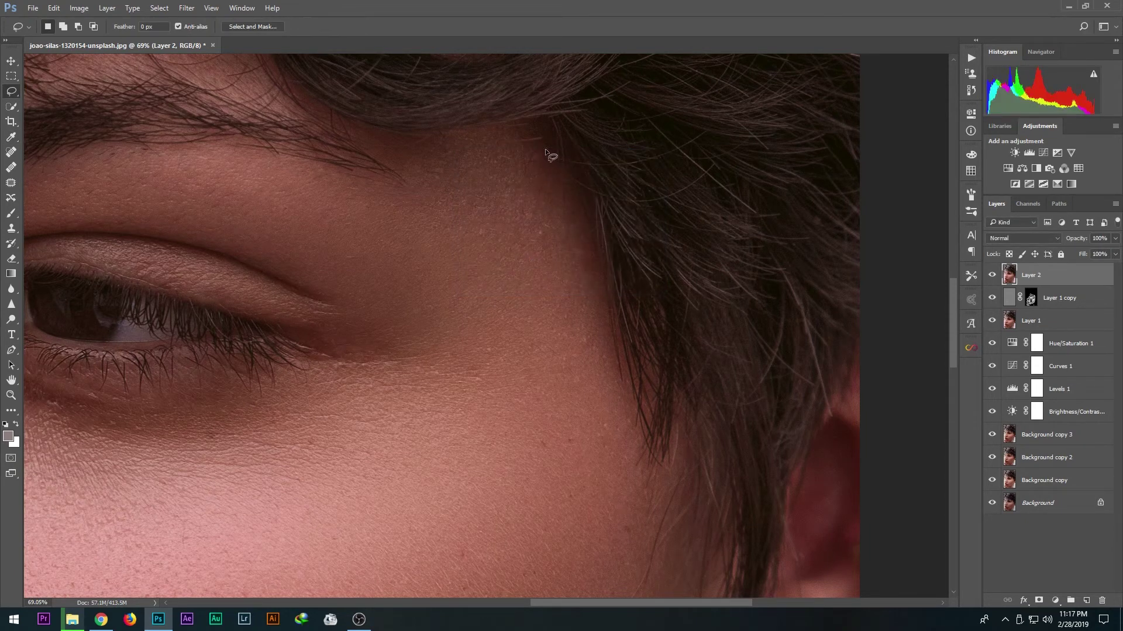
drag(530, 160, 536, 168)
key(shift+F5)
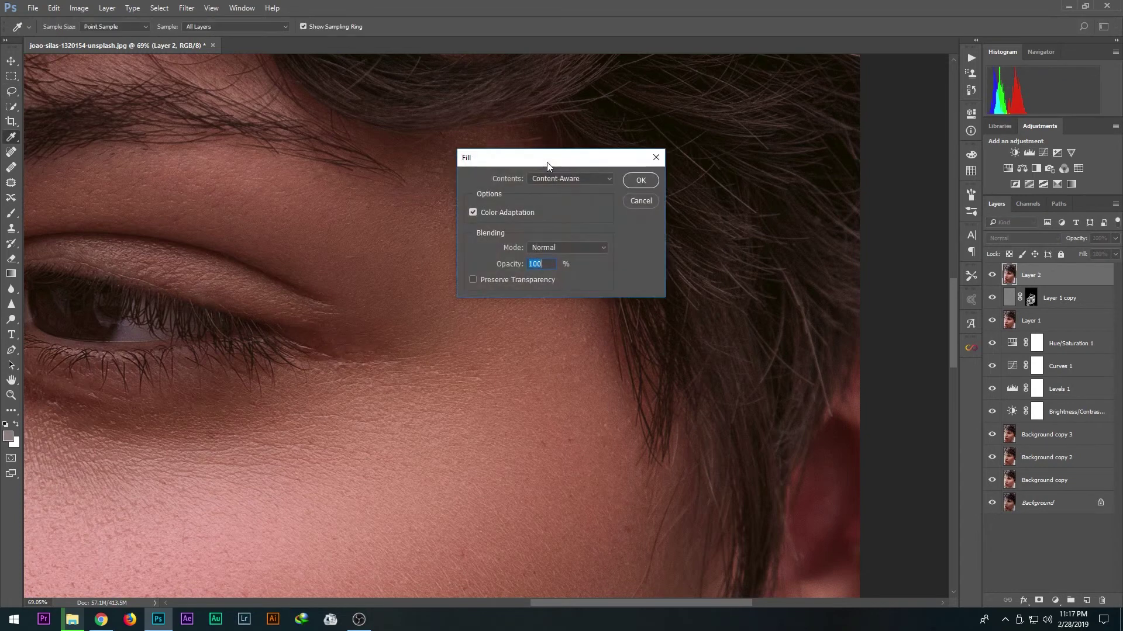
key(Return)
key(ctrl+d)
Zoom out to the whole portrait and switch to Full Screen Mode with Menu Bar.
scroll(560, 279, down, 3)
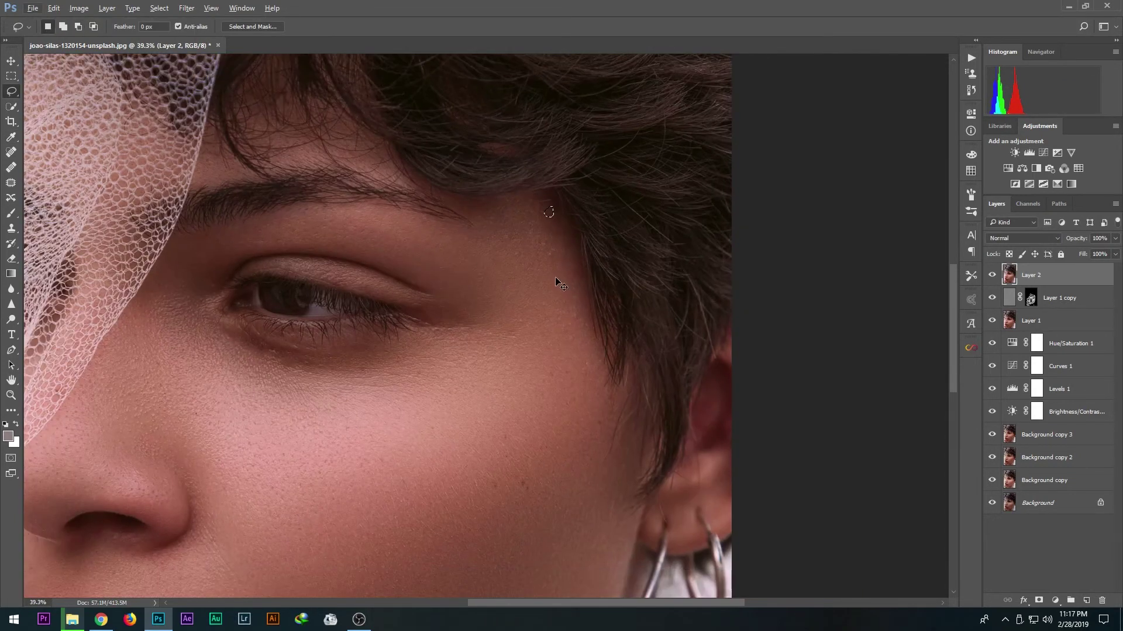
scroll(532, 342, down, 1)
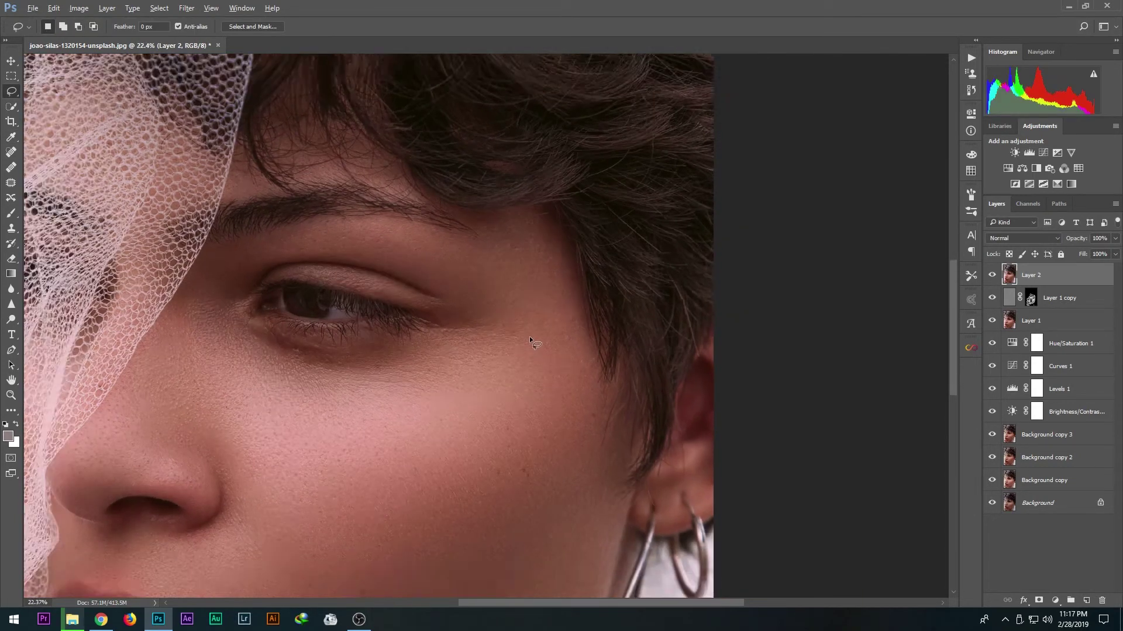
scroll(520, 339, down, 4)
scroll(511, 411, up, 1)
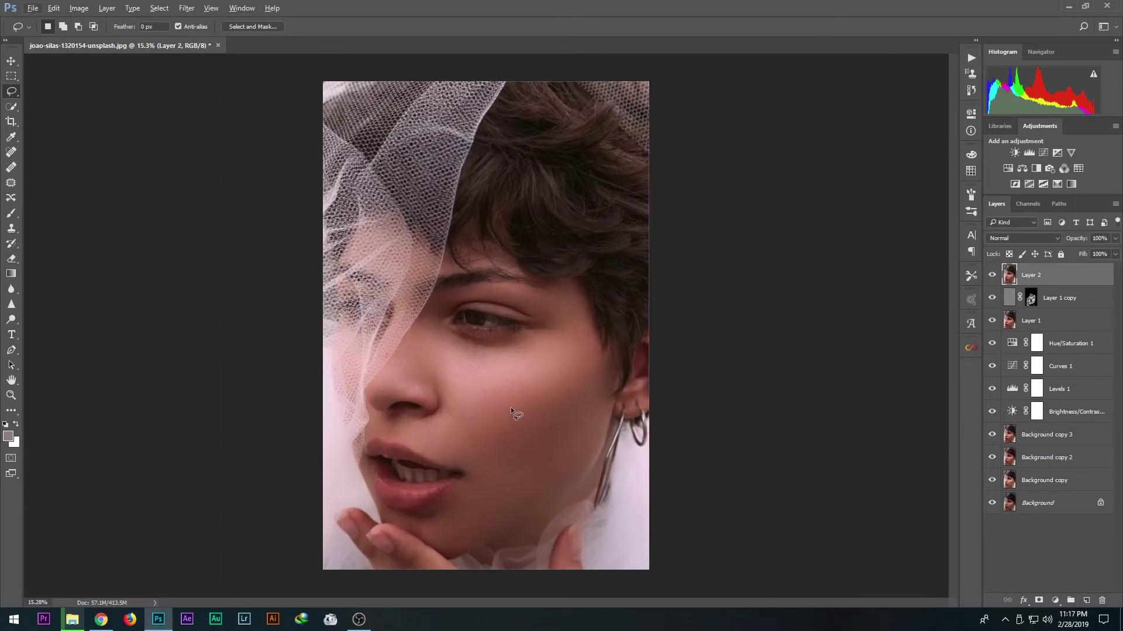
key(f)
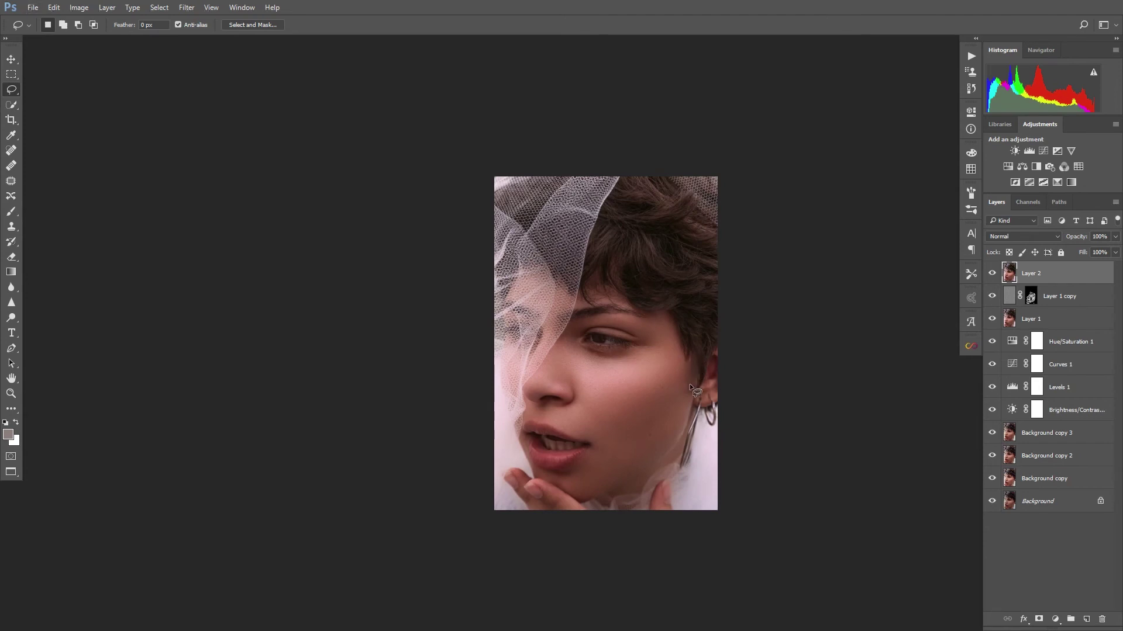
scroll(693, 389, up, 3)
scroll(755, 420, down, 2)
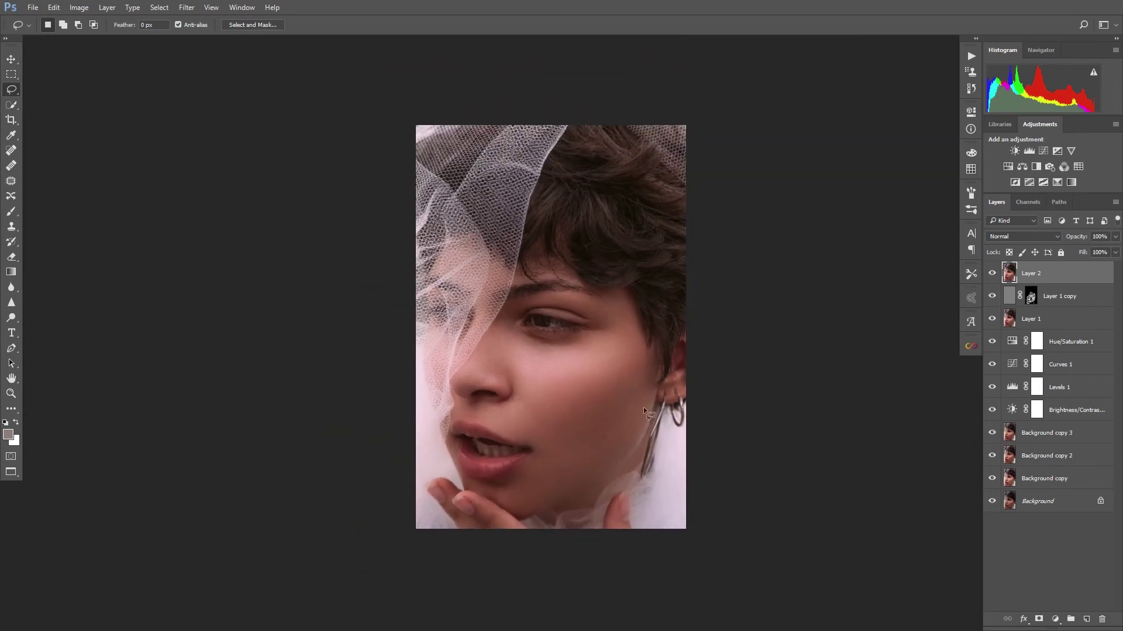